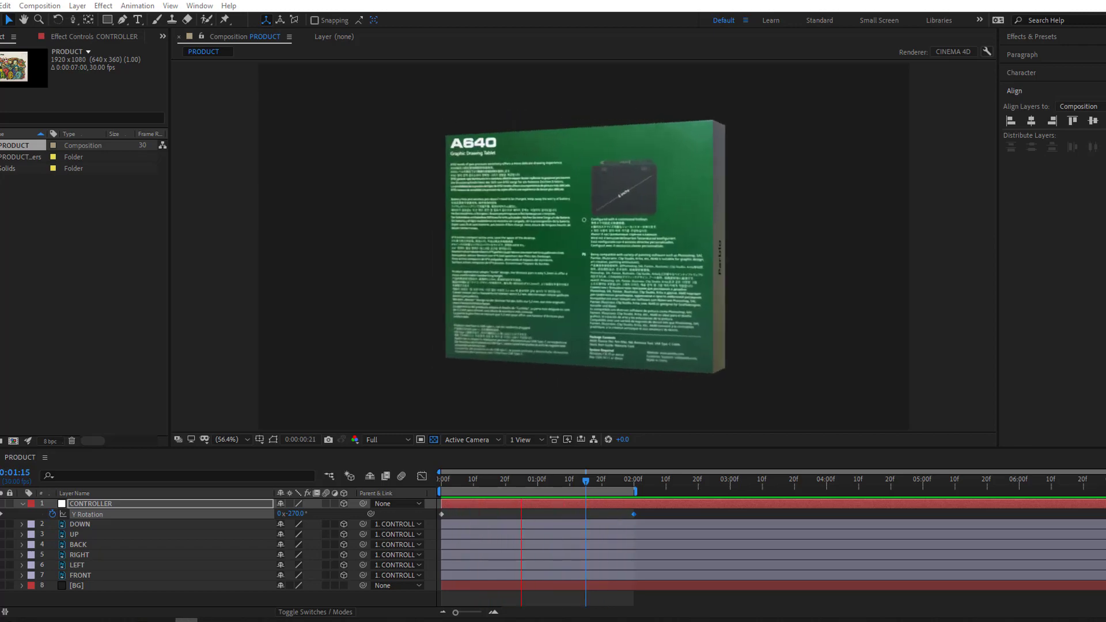
pyautogui.hotkey('ctrl', 'a')
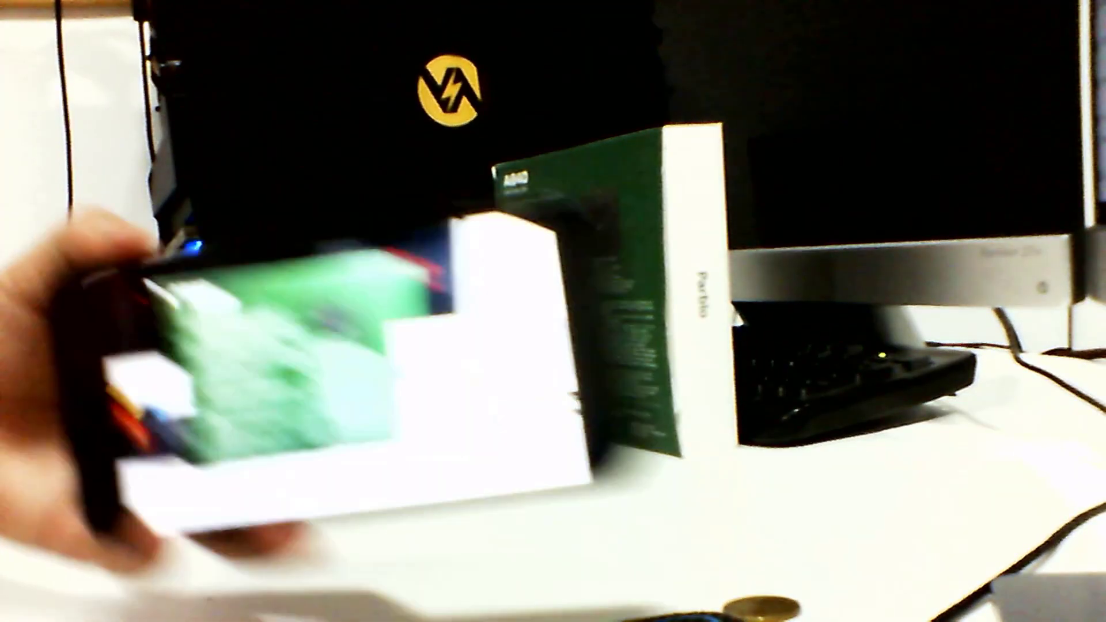
# - Launch Adobe Photoshop CC 2018 and open the three product photos 01, 2 and 03 from the img folder
pyautogui.click(13, 614)
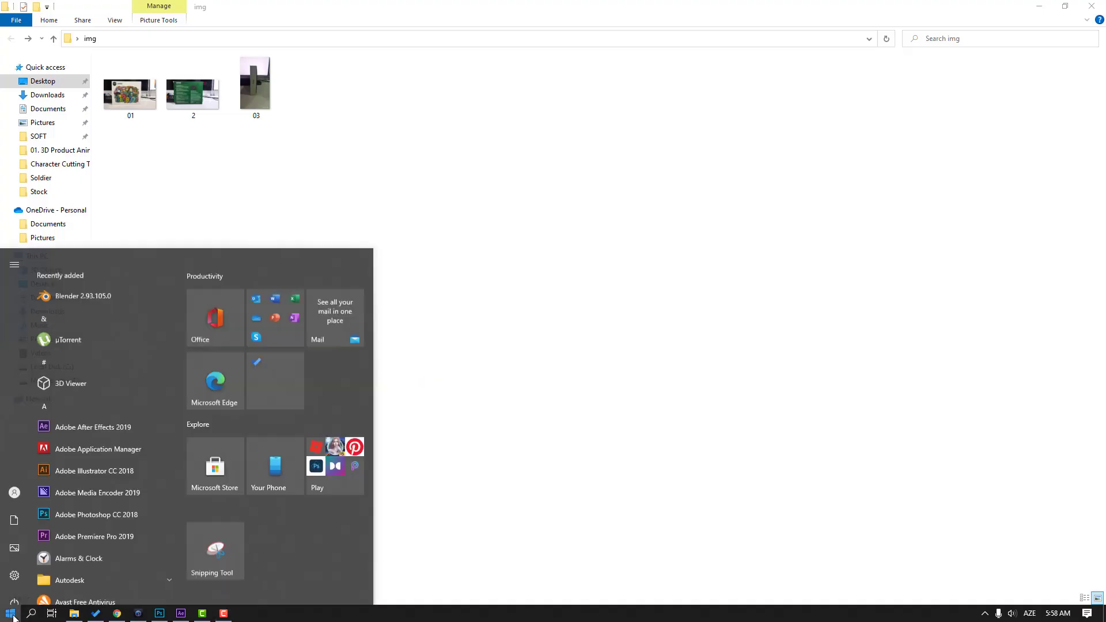
pyautogui.write('photoshop')
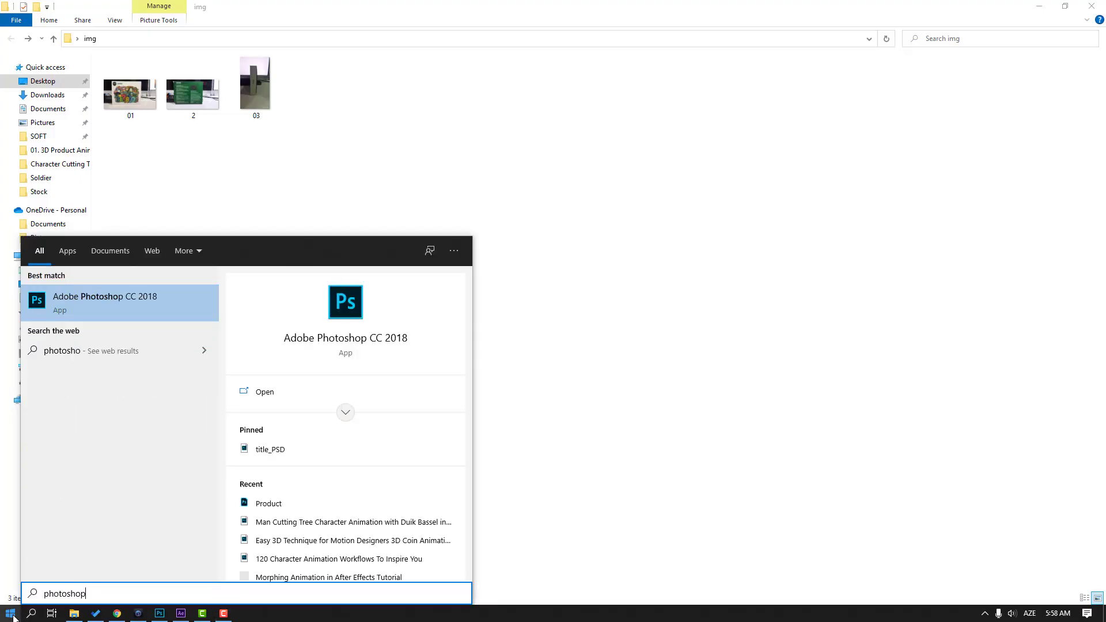
pyautogui.click(99, 303)
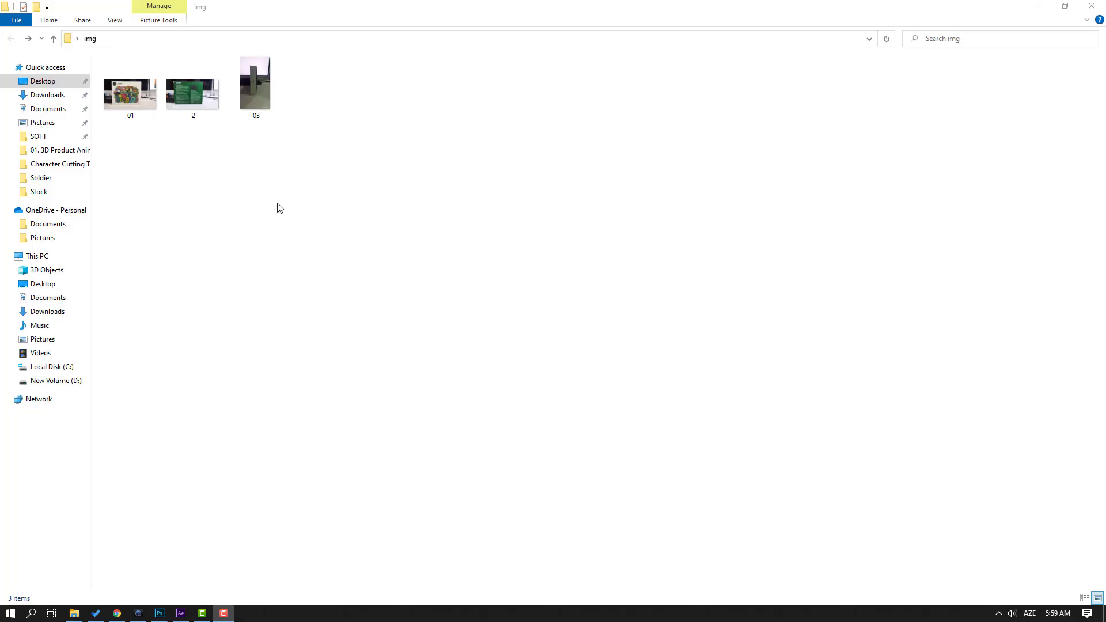
pyautogui.moveTo(333, 178); pyautogui.dragTo(202, 173)
pyautogui.moveTo(425, 154); pyautogui.dragTo(305, 287)
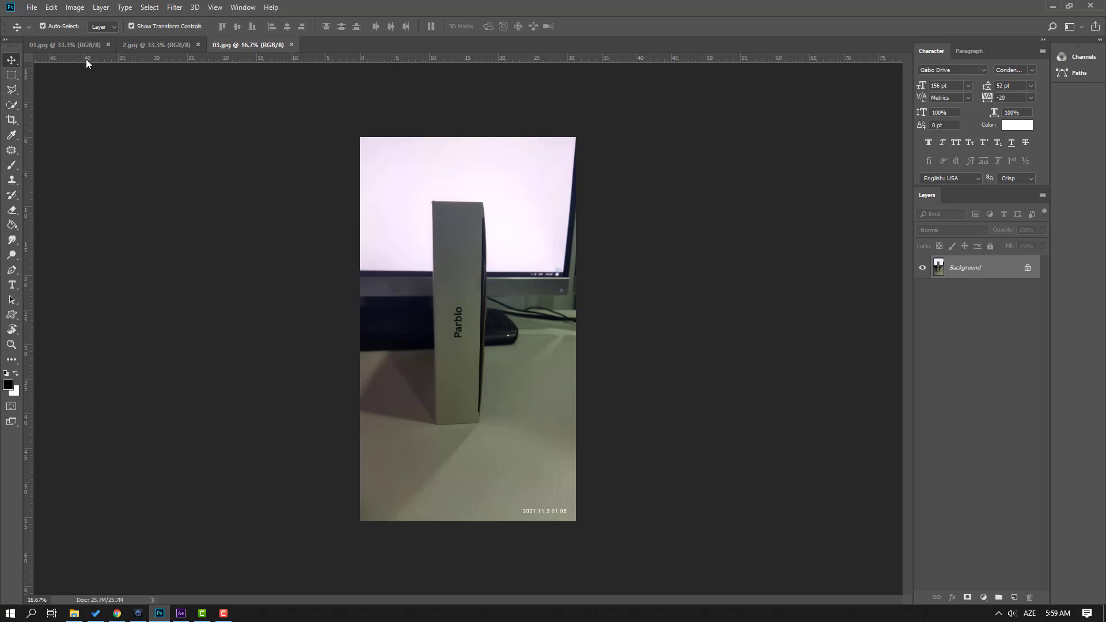
# - Crop 01.jpg to the edges of the box's illustrated front face
pyautogui.click(48, 45)
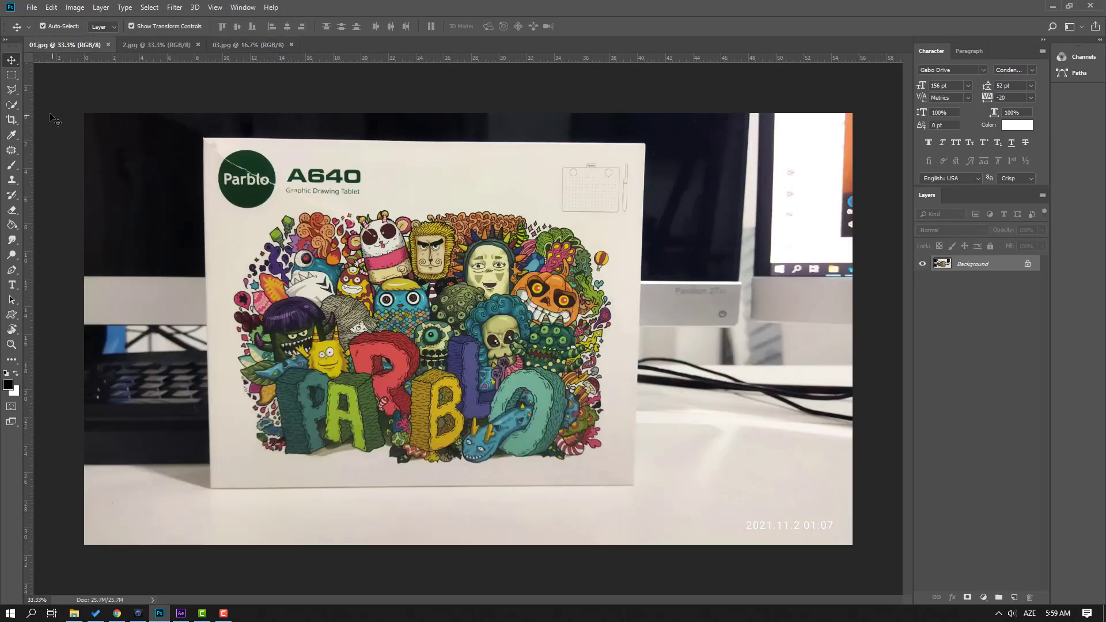
pyautogui.click(10, 120)
pyautogui.moveTo(205, 140); pyautogui.dragTo(637, 489)
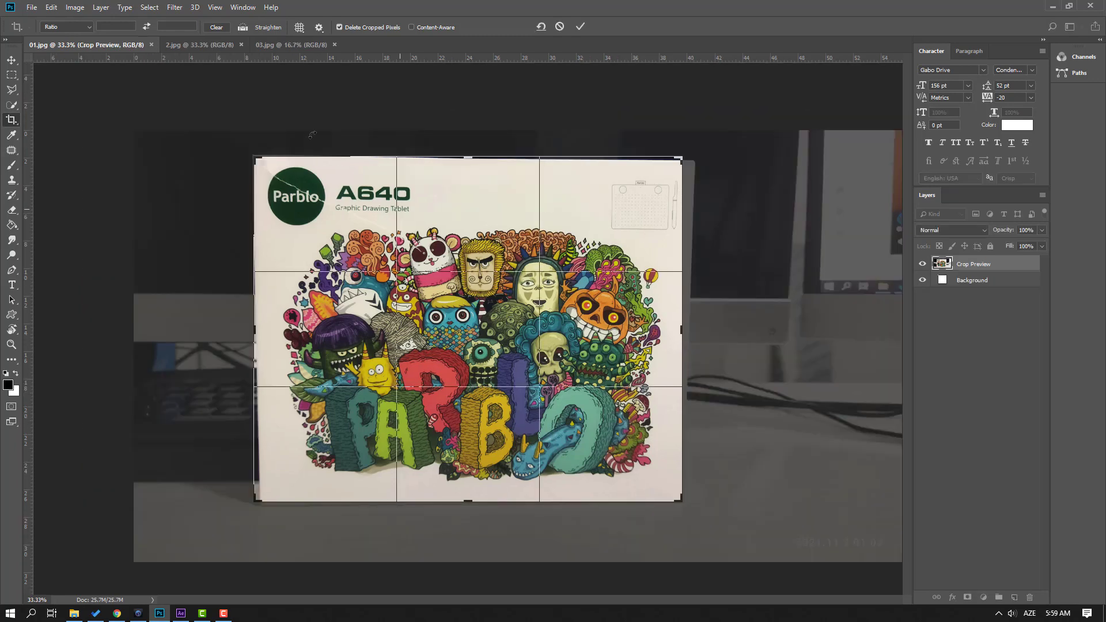
pyautogui.click(579, 27)
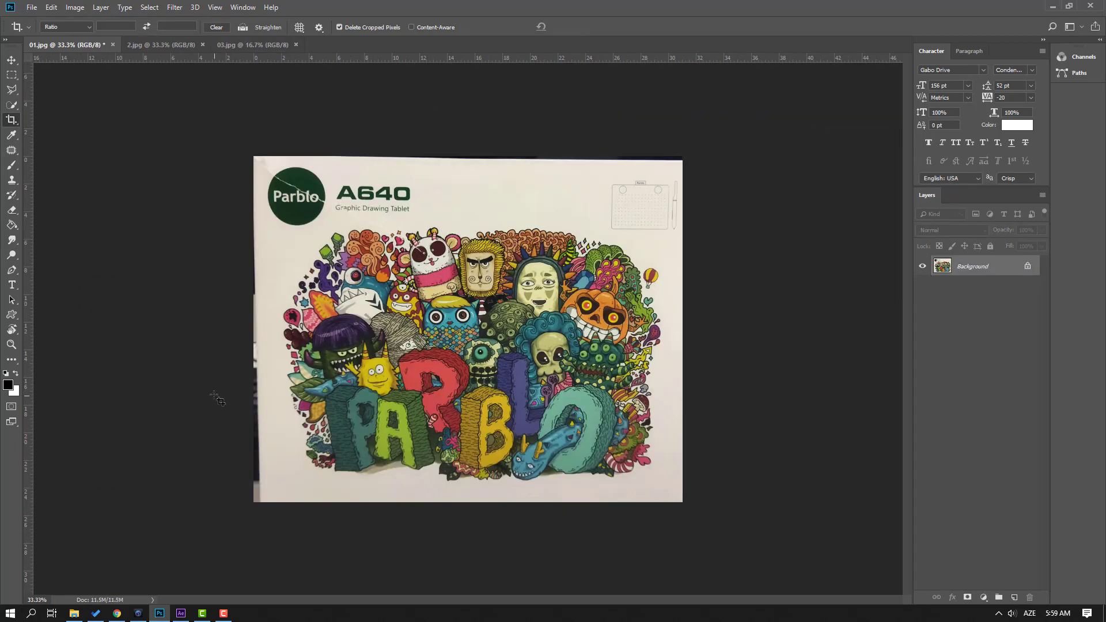
# - Convert the locked Background of the cropped front photo into an editable layer
pyautogui.click(12, 61)
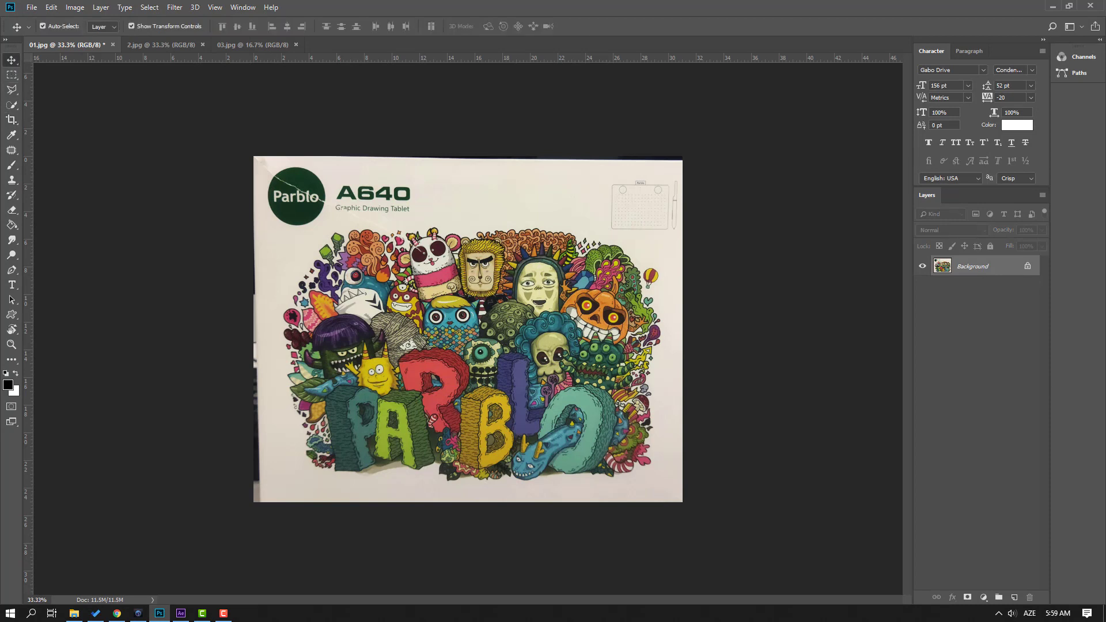
pyautogui.doubleClick(962, 267)
pyautogui.click(640, 186)
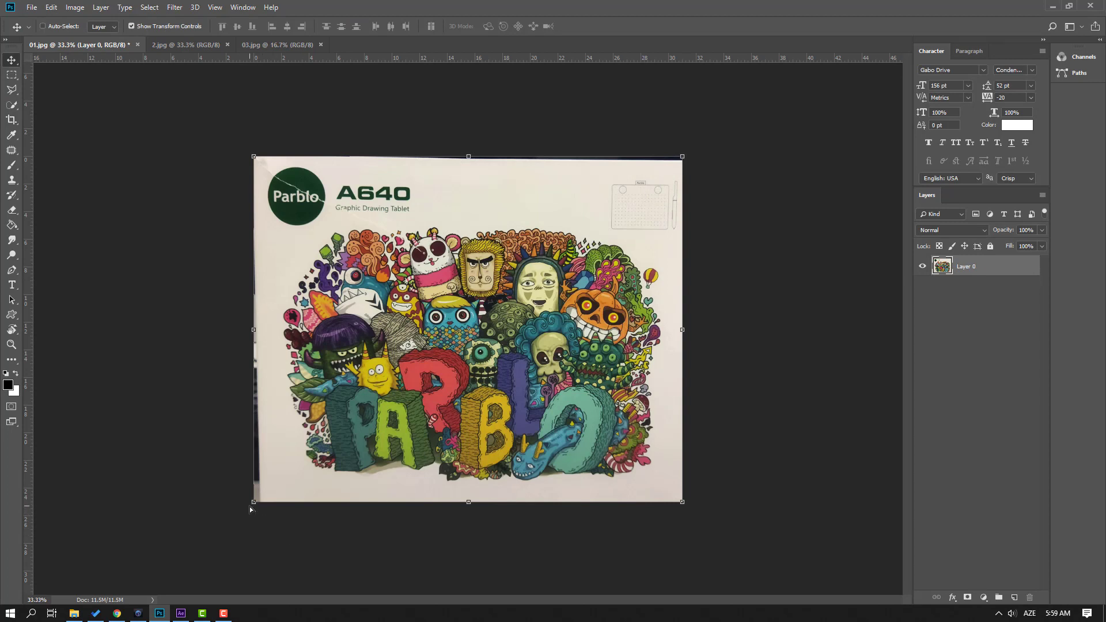
# - Distort the front image's two bottom corners slightly outward to fill the canvas and rename its layer as IMG01
pyautogui.moveTo(249, 506); pyautogui.dragTo(242, 510)
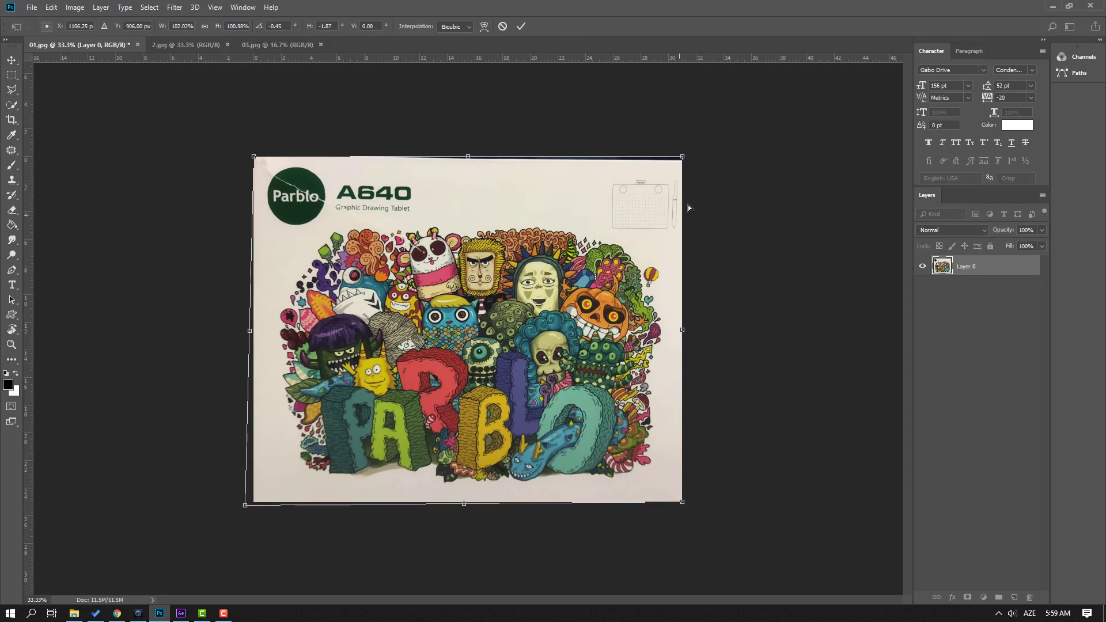
pyautogui.moveTo(681, 502); pyautogui.dragTo(685, 505)
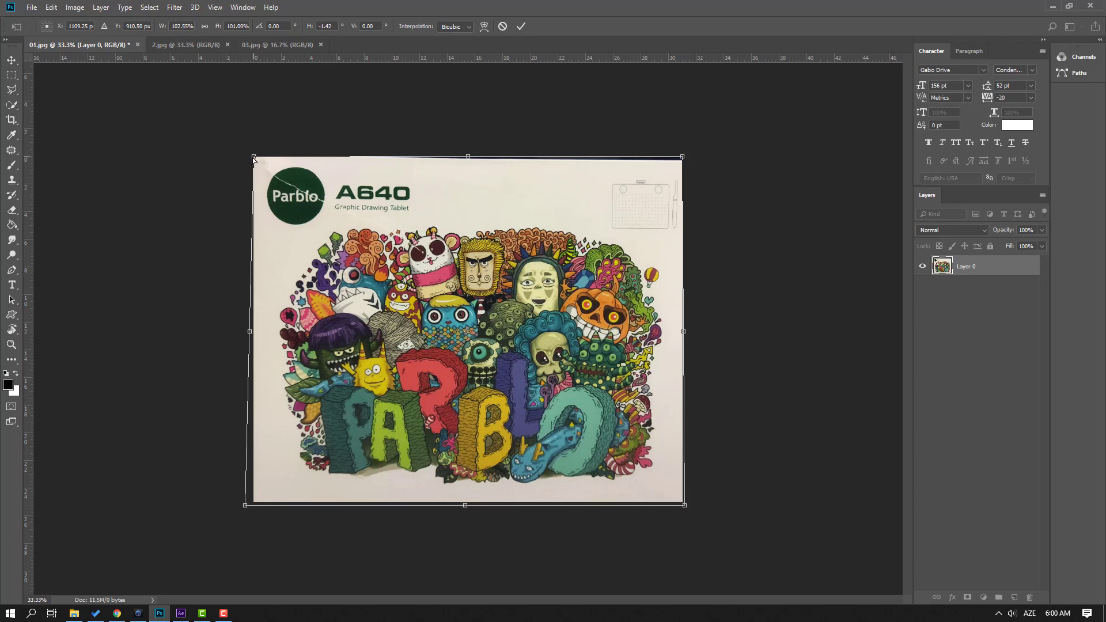
pyautogui.press('Return')
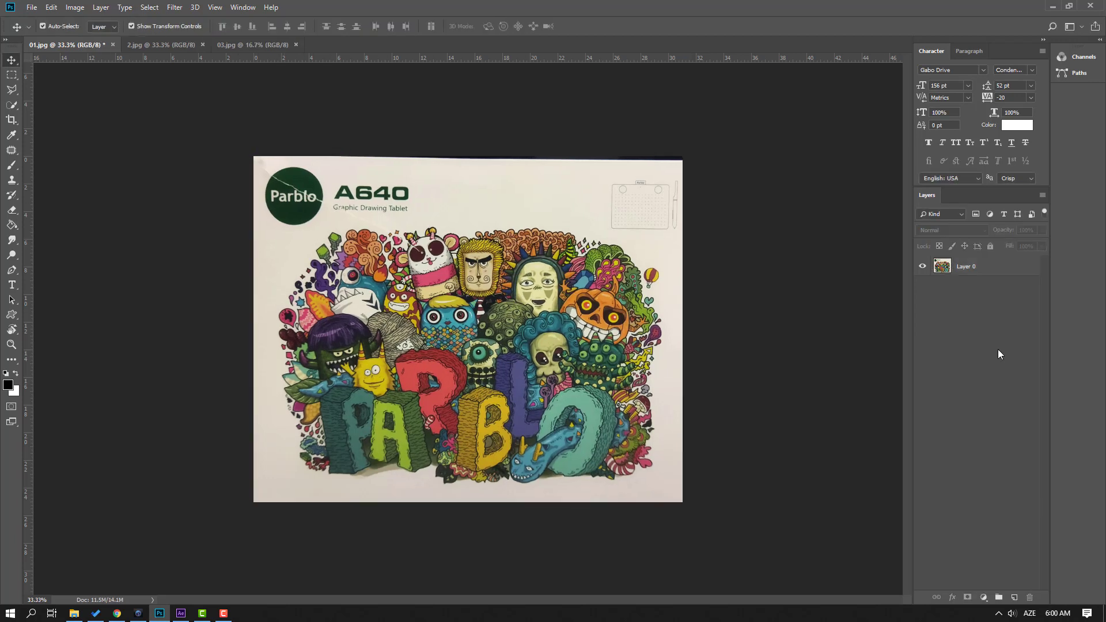
pyautogui.doubleClick(966, 266)
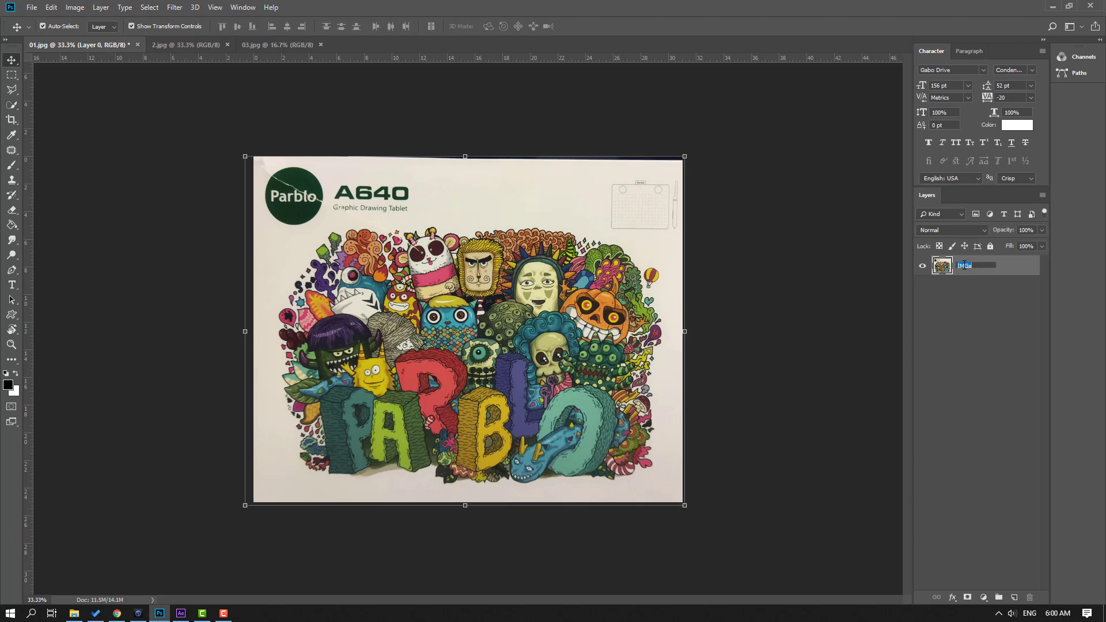
pyautogui.click(987, 367)
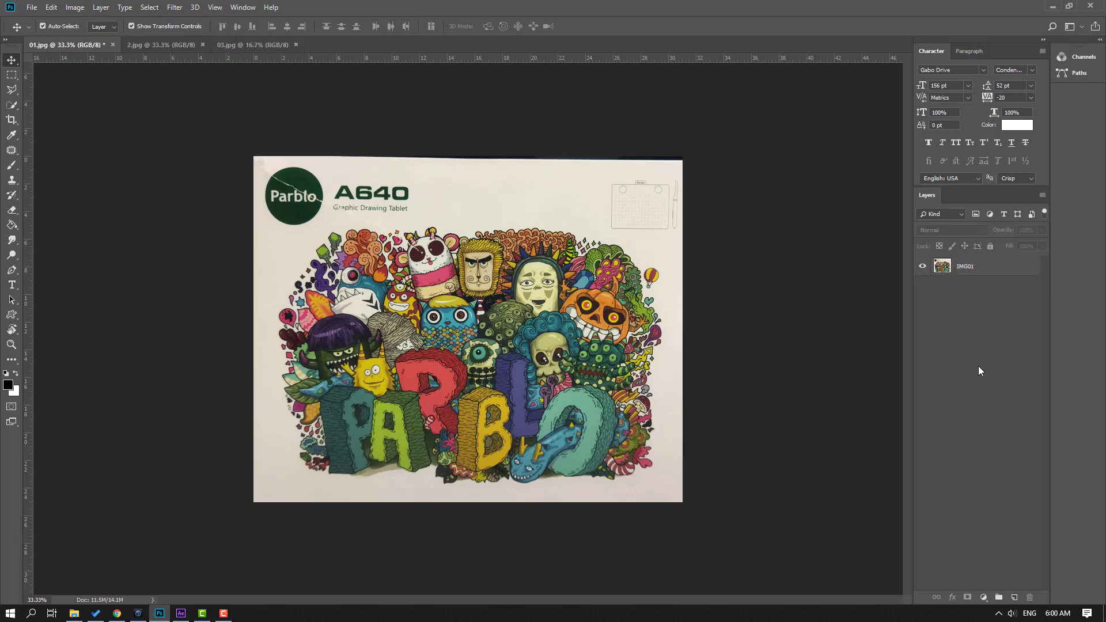
# - Copy the back-of-box photo from 2.jpg and paste it into 01.jpg as a new layer
pyautogui.click(134, 45)
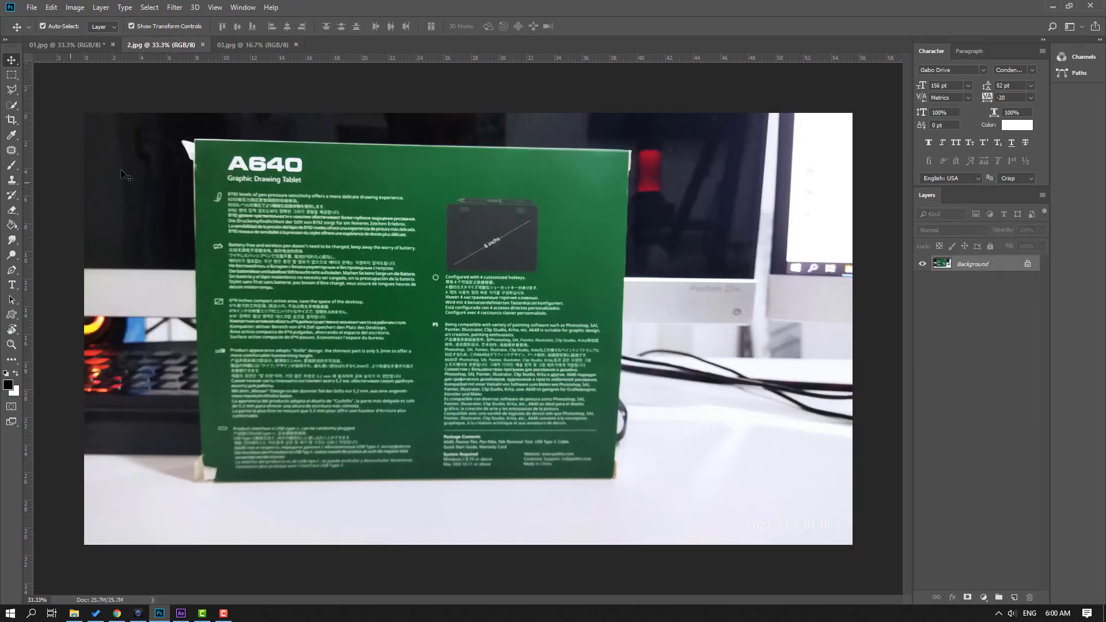
pyautogui.click(79, 46)
pyautogui.hotkey('ctrl', 'v')
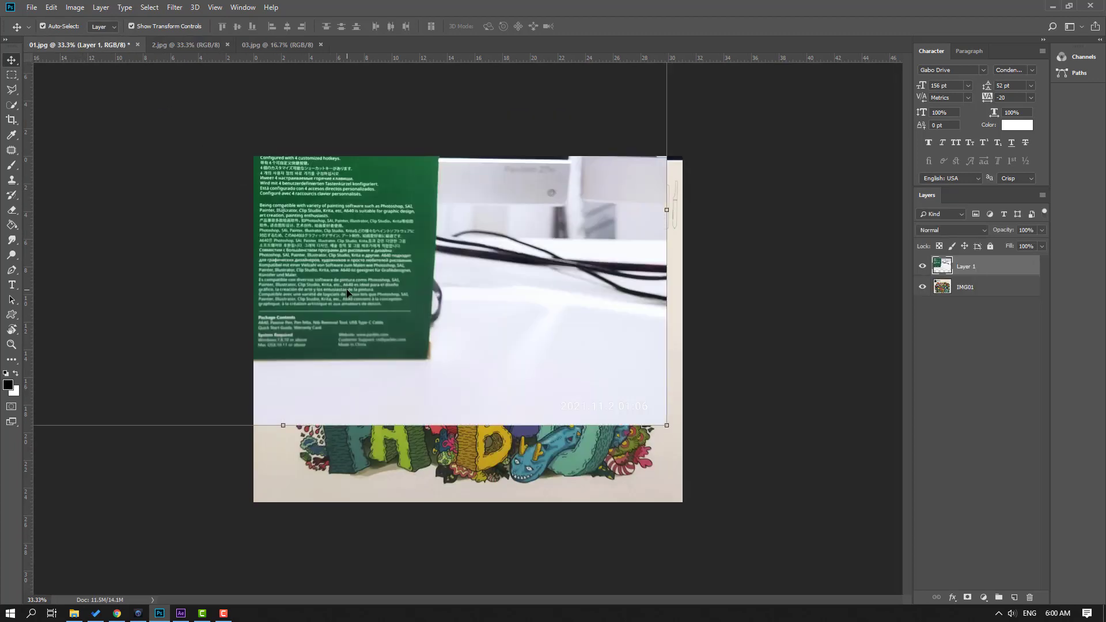
# - Scale the pasted back photo to about 87% and move it so the whole green face lies within the canvas
pyautogui.moveTo(384, 249); pyautogui.dragTo(601, 362)
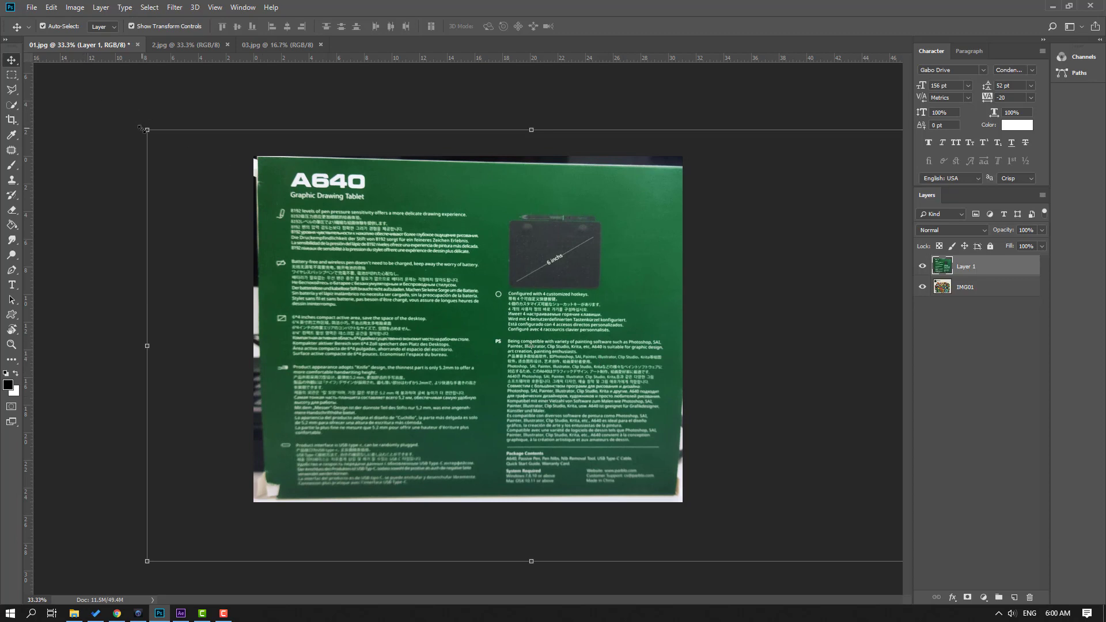
pyautogui.moveTo(148, 130); pyautogui.dragTo(247, 158)
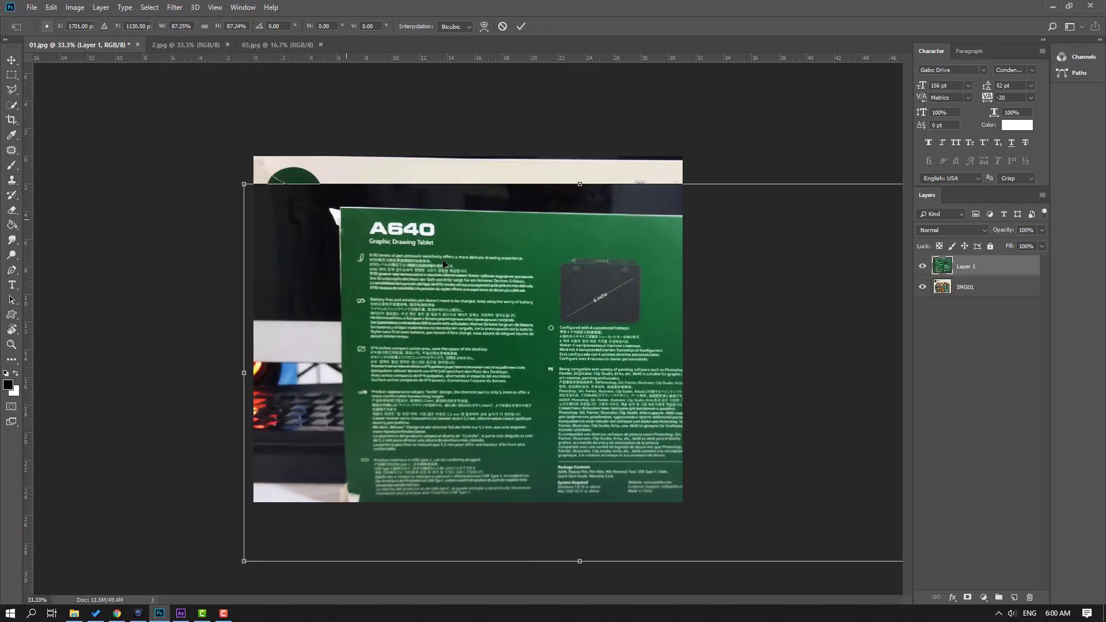
pyautogui.moveTo(490, 298); pyautogui.dragTo(532, 316)
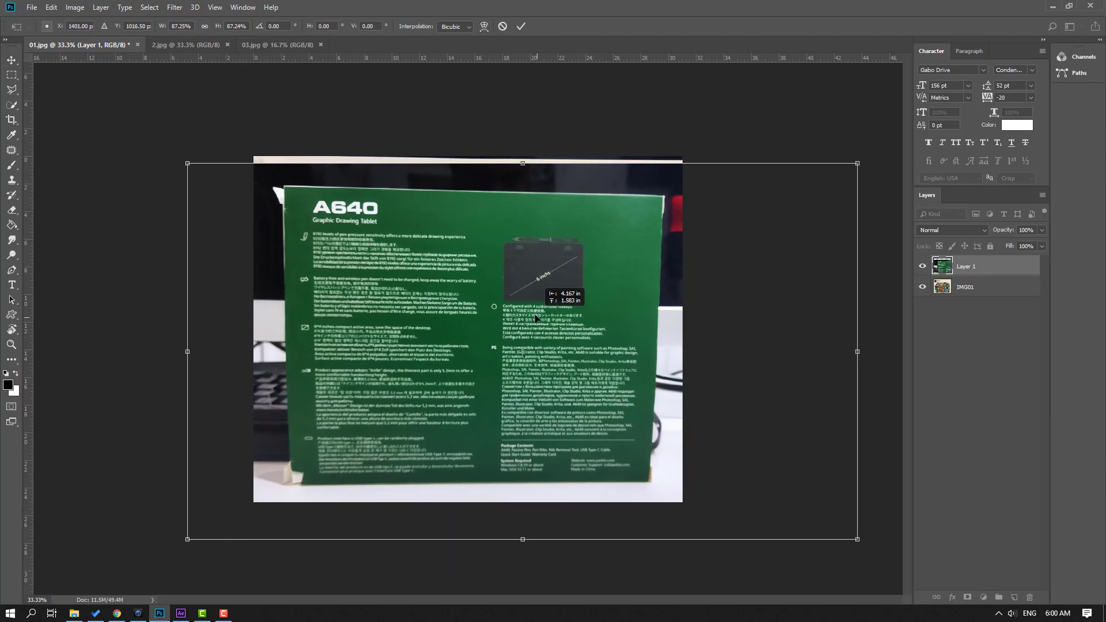
pyautogui.click(12, 76)
pyautogui.click(515, 231)
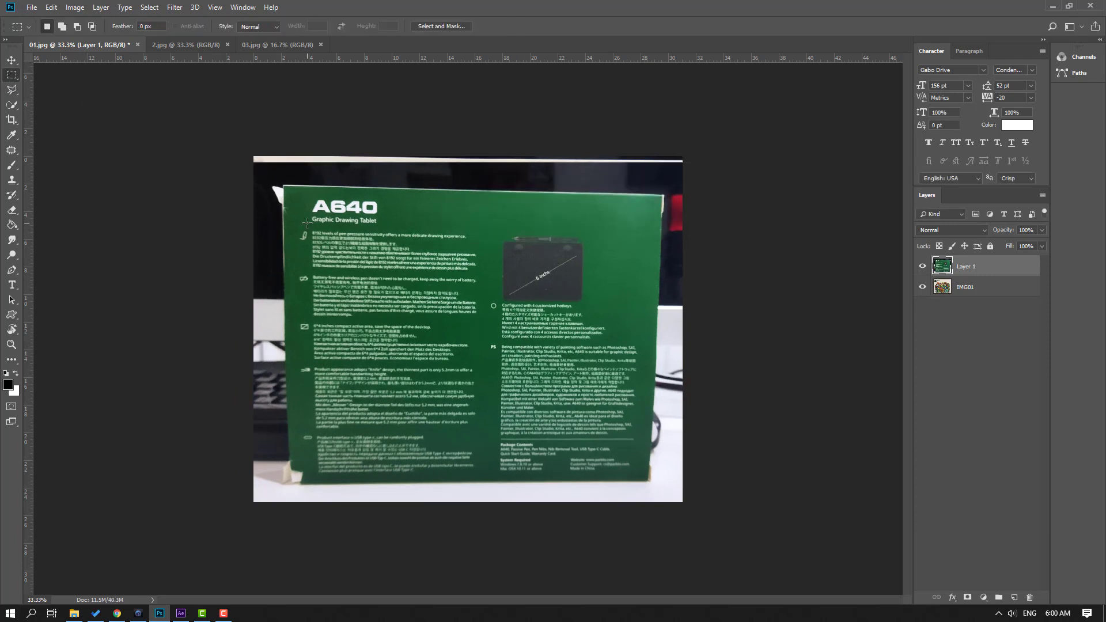
# - Cut a rectangular selection just inside the green back face and paste it onto its own layer
pyautogui.moveTo(291, 190); pyautogui.dragTo(646, 477)
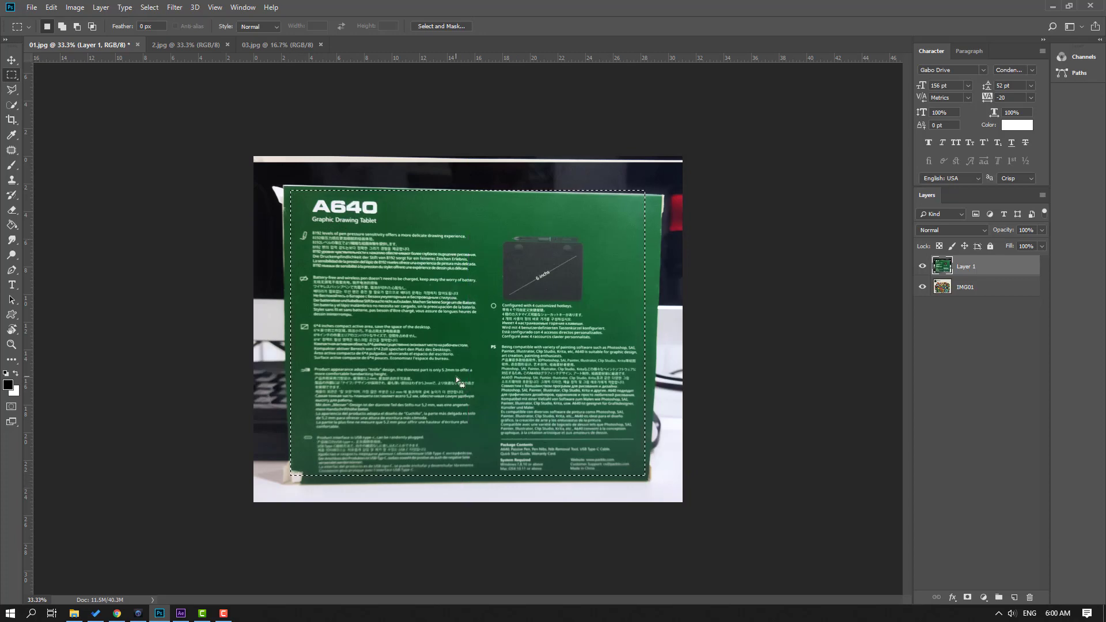
pyautogui.press('Delete')
pyautogui.hotkey('ctrl', 'd')
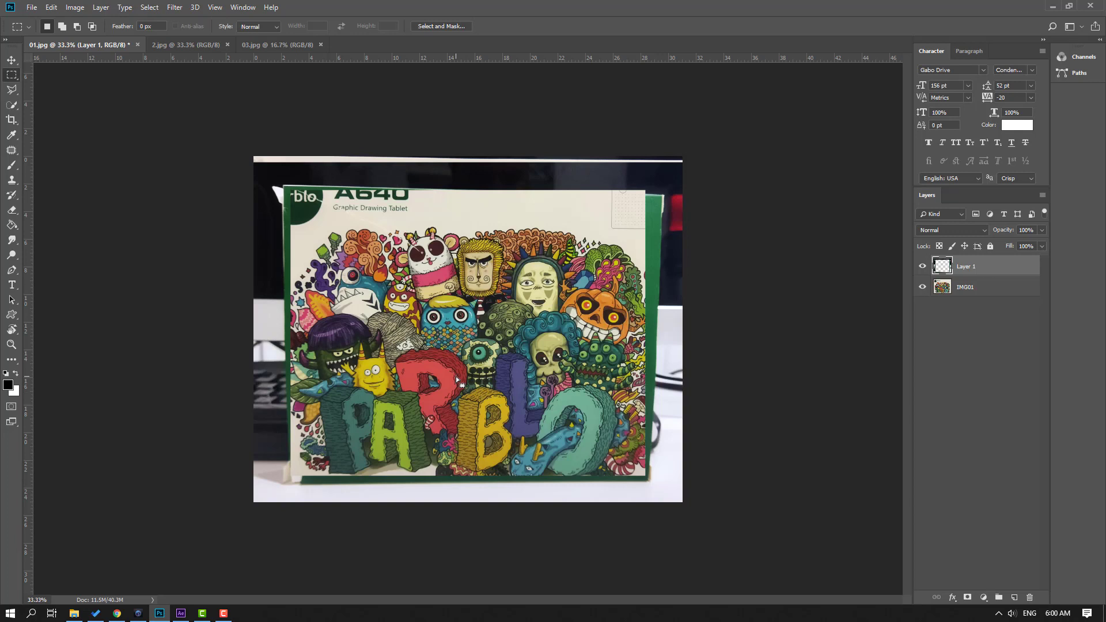
pyautogui.hotkey('ctrl', 'v')
# - Delete the leftover layer that holds only the surroundings of the back photo
pyautogui.click(8, 63)
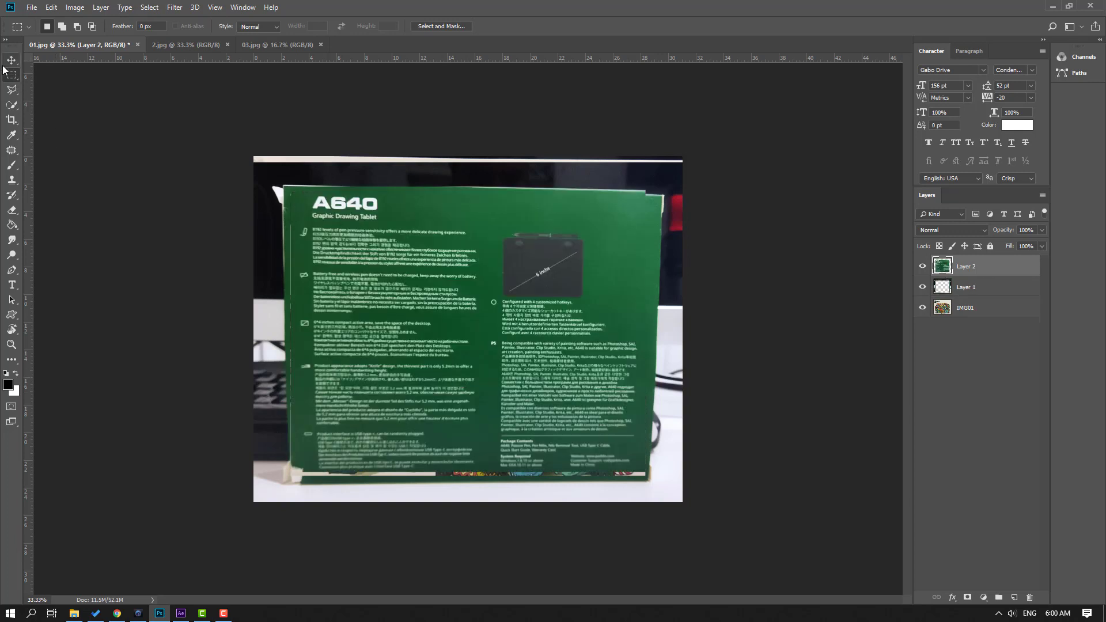
pyautogui.click(967, 288)
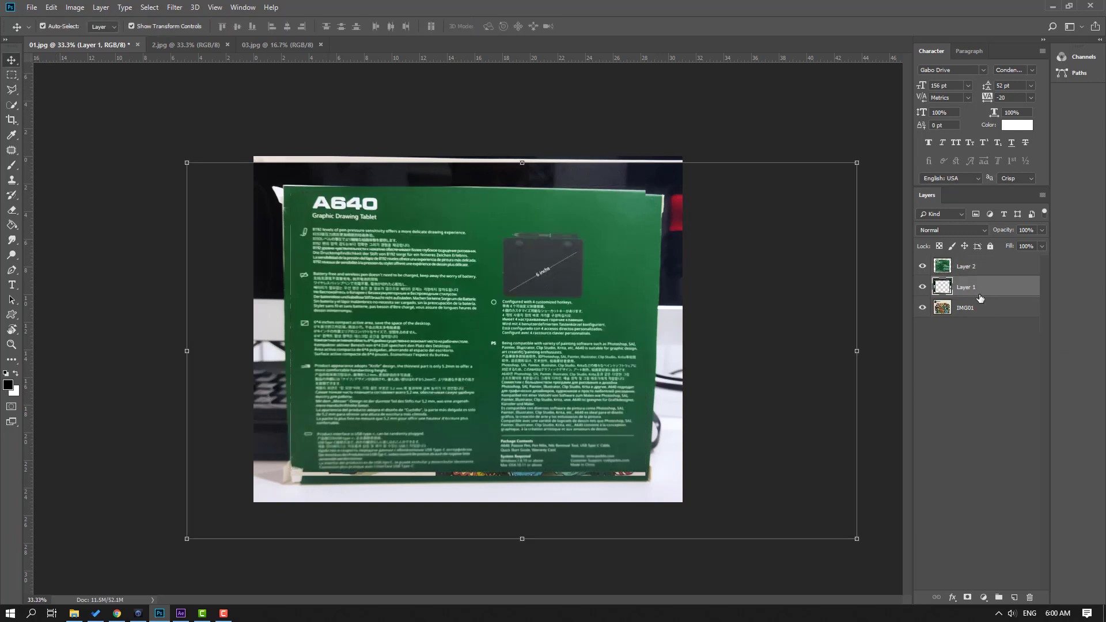
pyautogui.press('Delete')
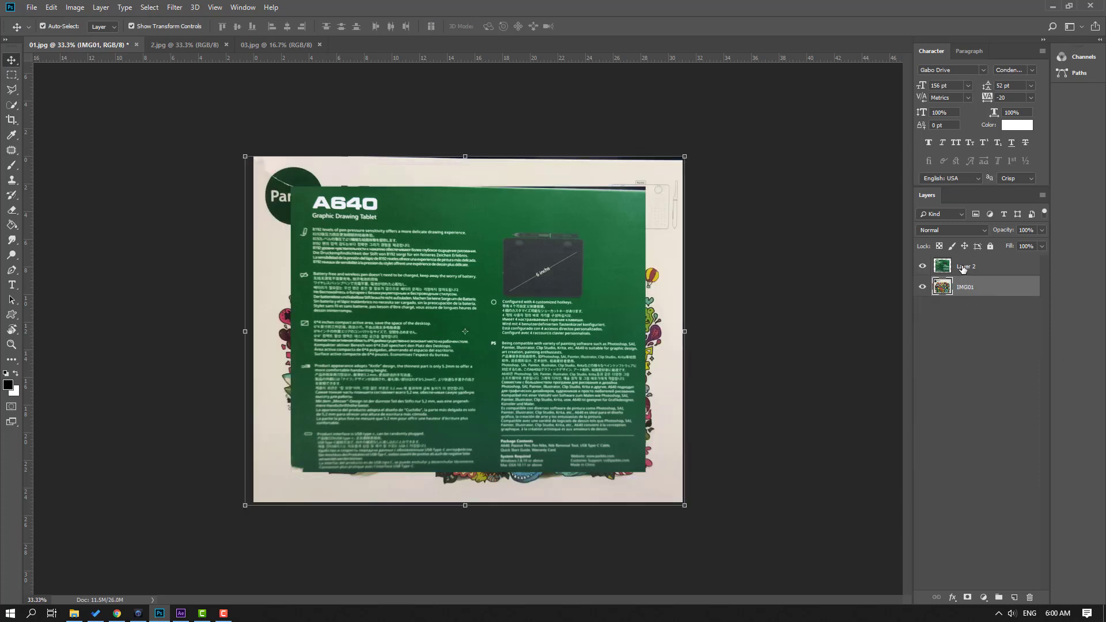
# - Rename the green back face layer as IMG01
pyautogui.click(964, 271)
pyautogui.doubleClick(966, 268)
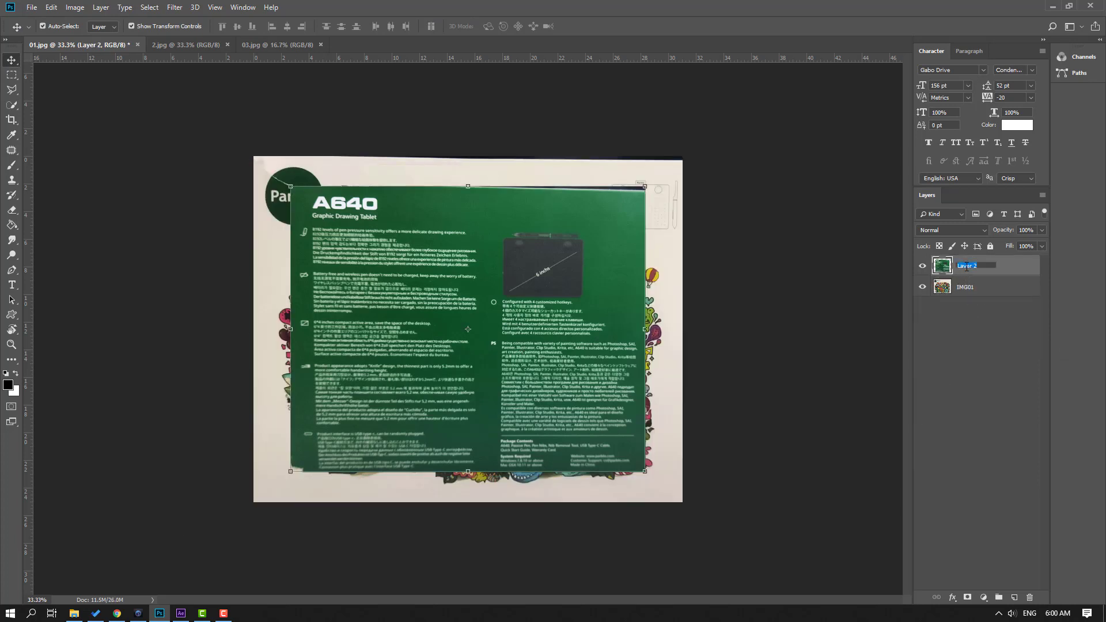
pyautogui.write('IMG01')
pyautogui.press('Return')
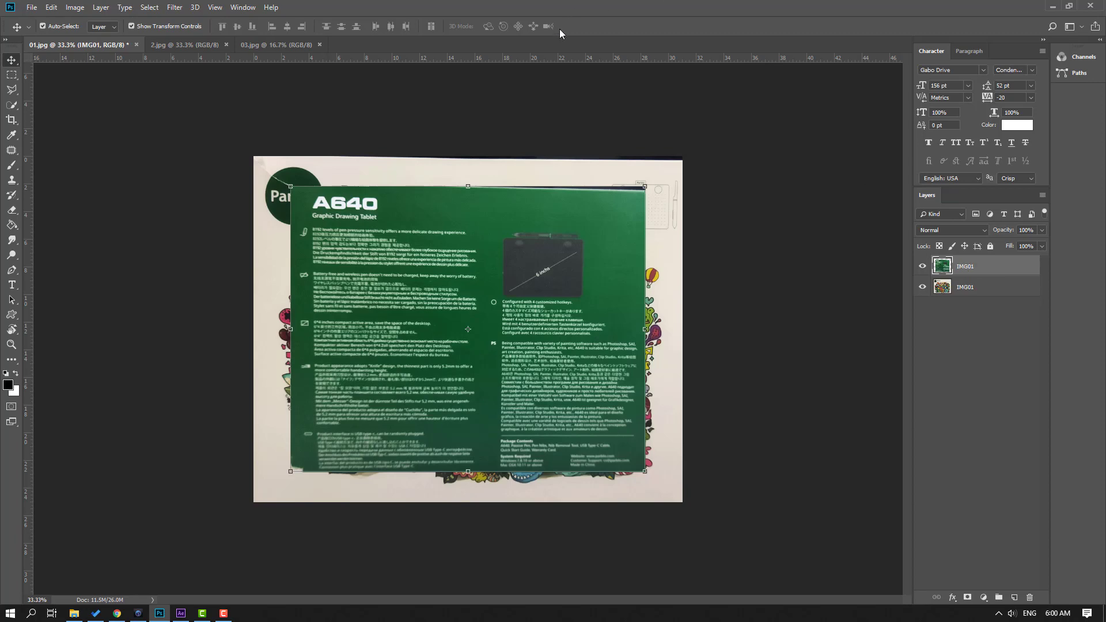
# - Align the green back face with the canvas's top-left corner and scale it to about 122% to cover the canvas
pyautogui.moveTo(371, 284); pyautogui.dragTo(332, 242)
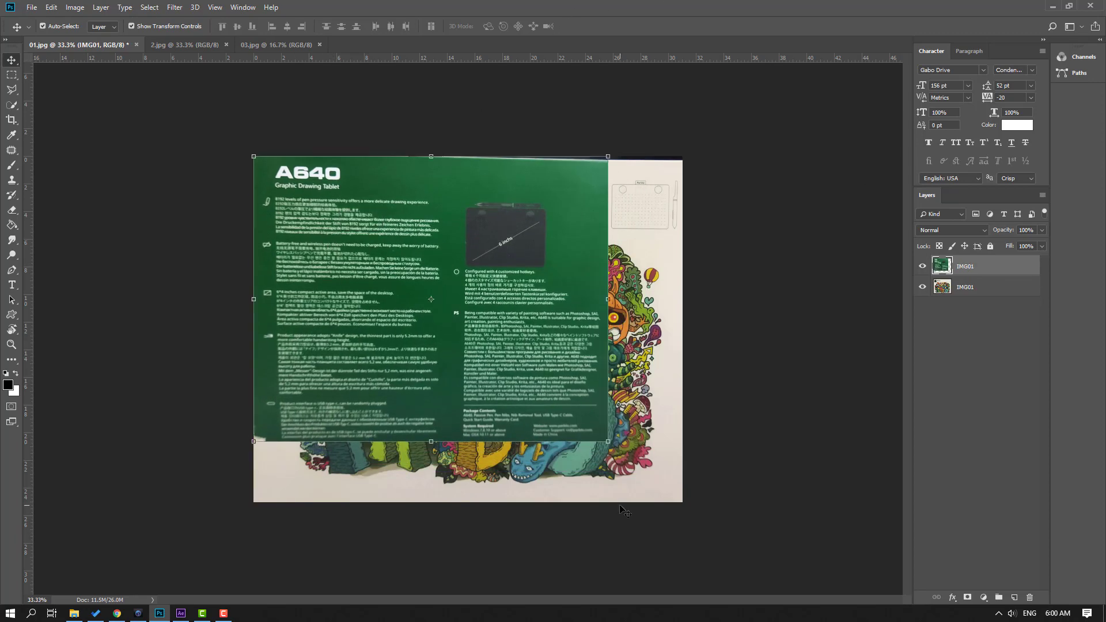
pyautogui.moveTo(608, 442); pyautogui.dragTo(686, 506)
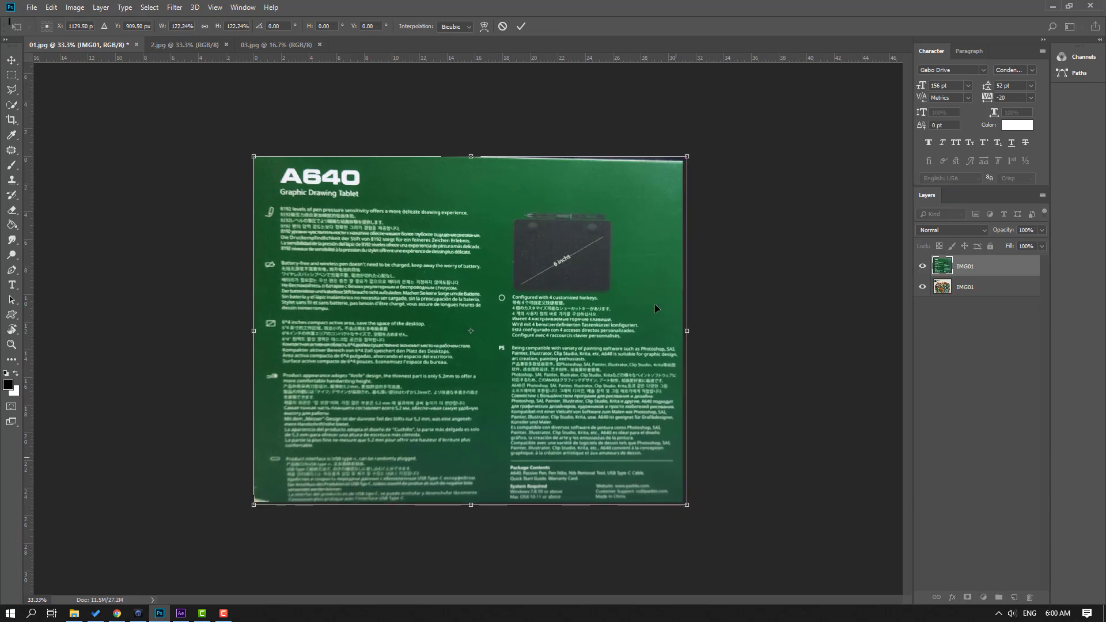
pyautogui.press('Return')
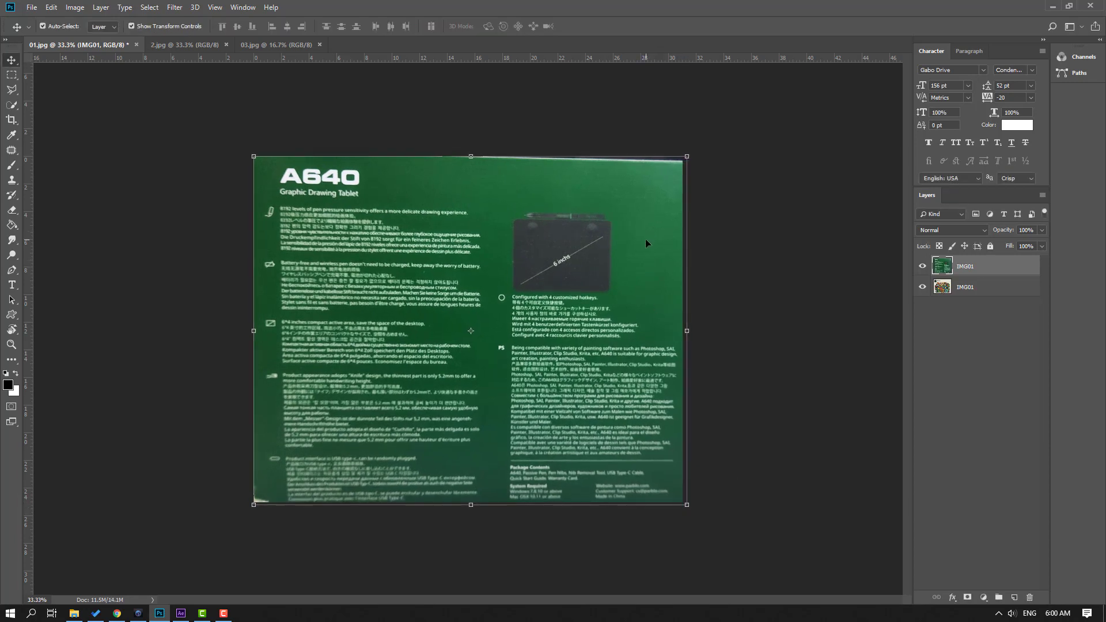
# - Distort the green back face's top corners and bottom-left corner so its uneven edges fall outside the canvas
pyautogui.moveTo(689, 158); pyautogui.dragTo(685, 149)
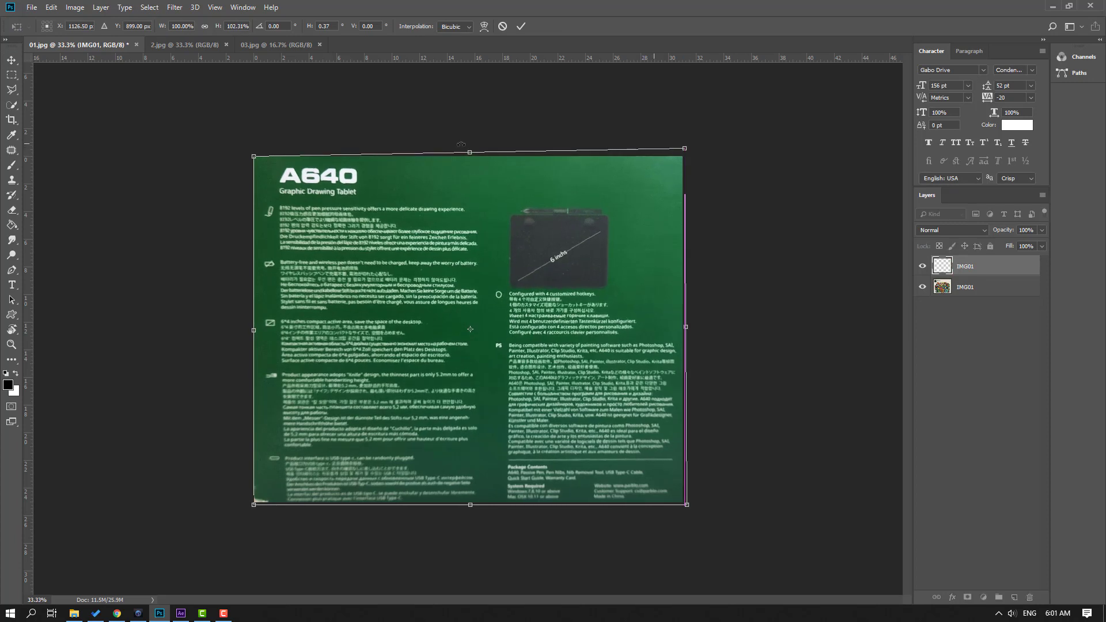
pyautogui.moveTo(254, 157); pyautogui.dragTo(255, 153)
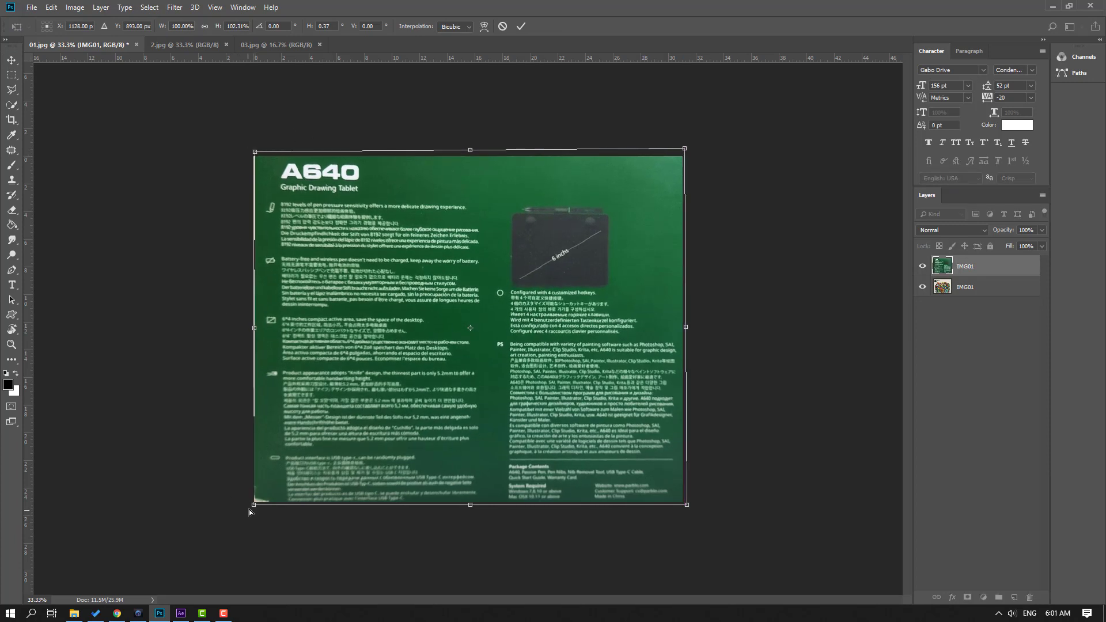
pyautogui.moveTo(253, 505); pyautogui.dragTo(250, 510)
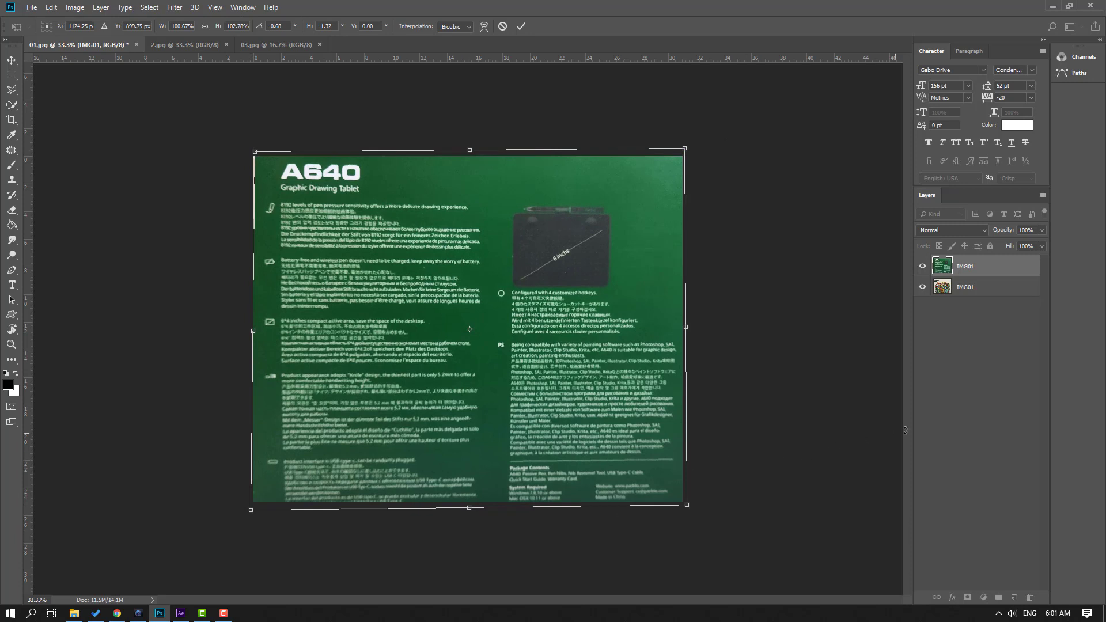
pyautogui.press('Return')
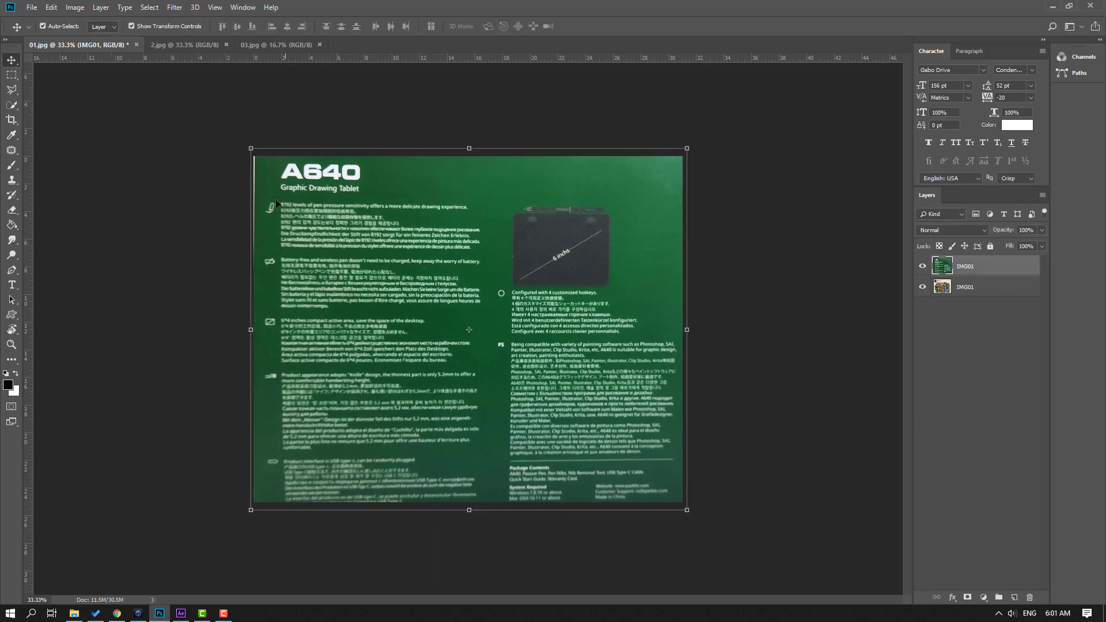
# - Distort the green back face's top-left corner slightly farther beyond the canvas and apply the transform
pyautogui.moveTo(252, 148); pyautogui.dragTo(248, 147)
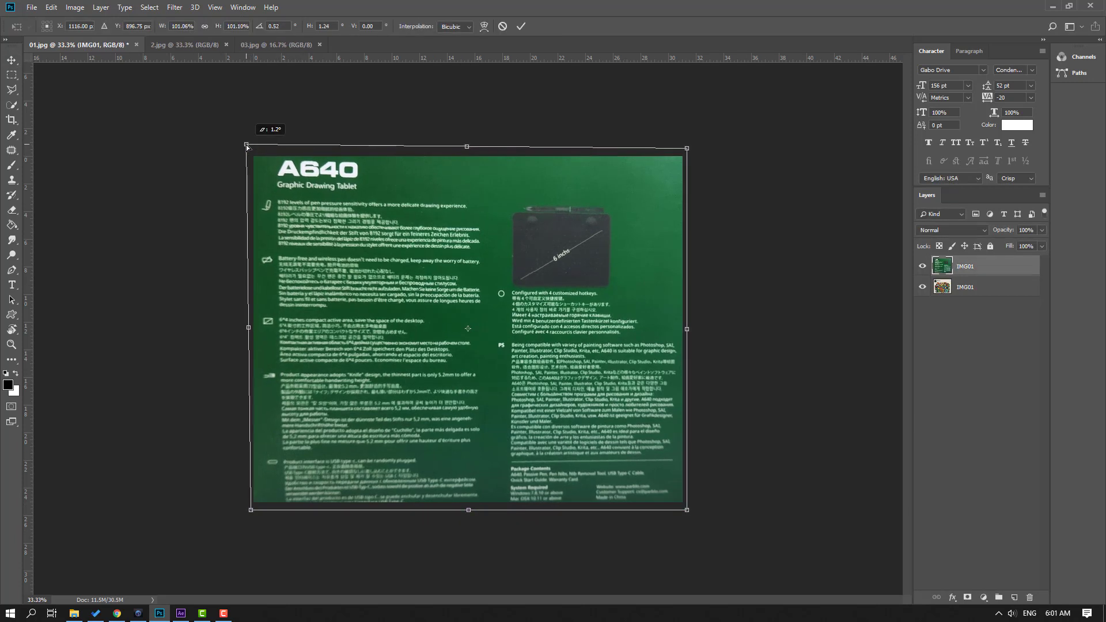
pyautogui.press('Return')
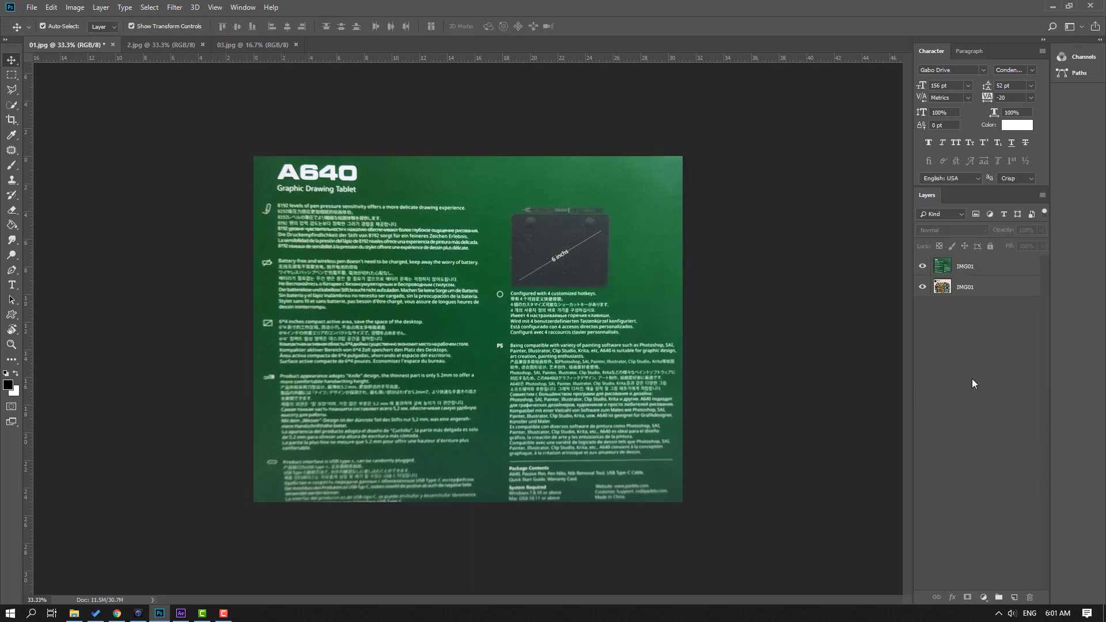
# - Switch to the 03.jpg side photo and convert its locked Background into a regular layer
pyautogui.click(237, 46)
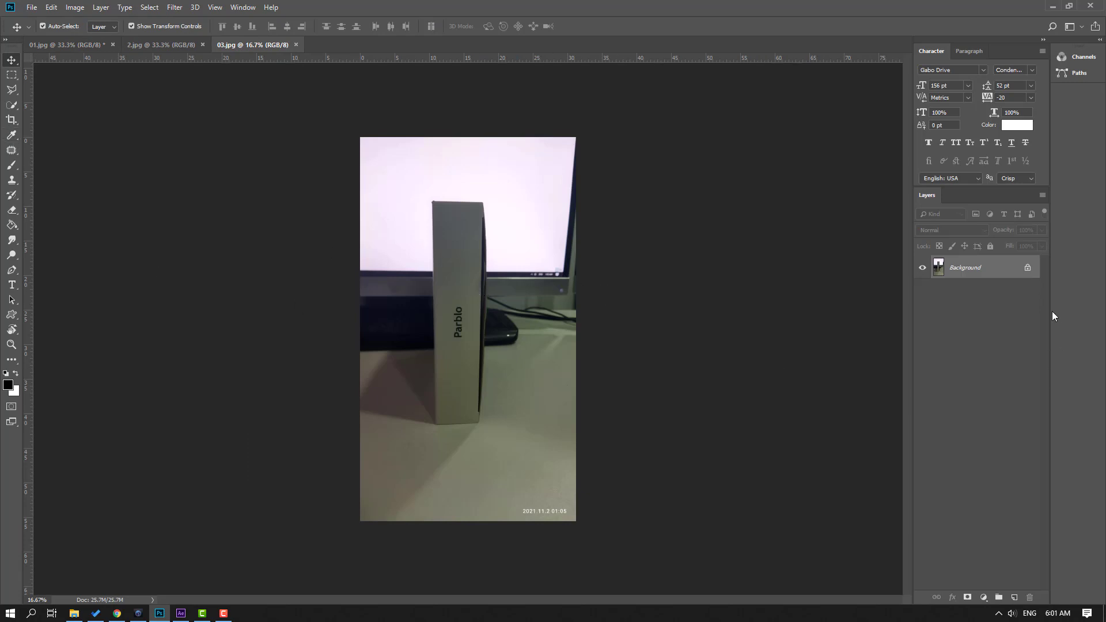
pyautogui.doubleClick(967, 270)
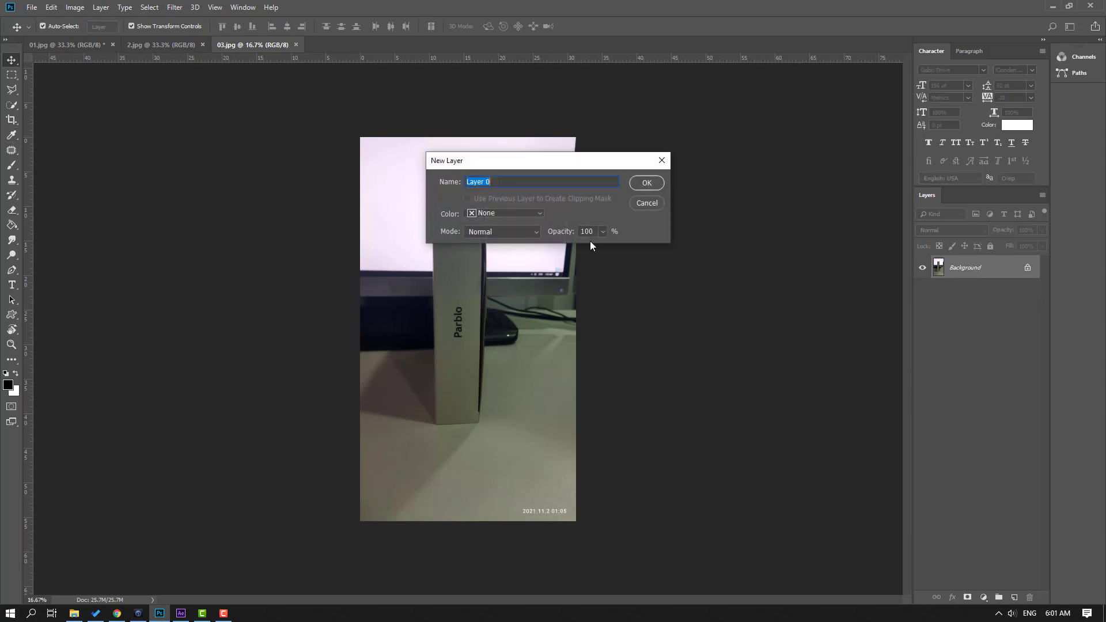
pyautogui.click(644, 183)
# - Select the box's narrow Parblo side with a rectangular marquee and copy it onto a new layer
pyautogui.hotkey('ctrl', '+')
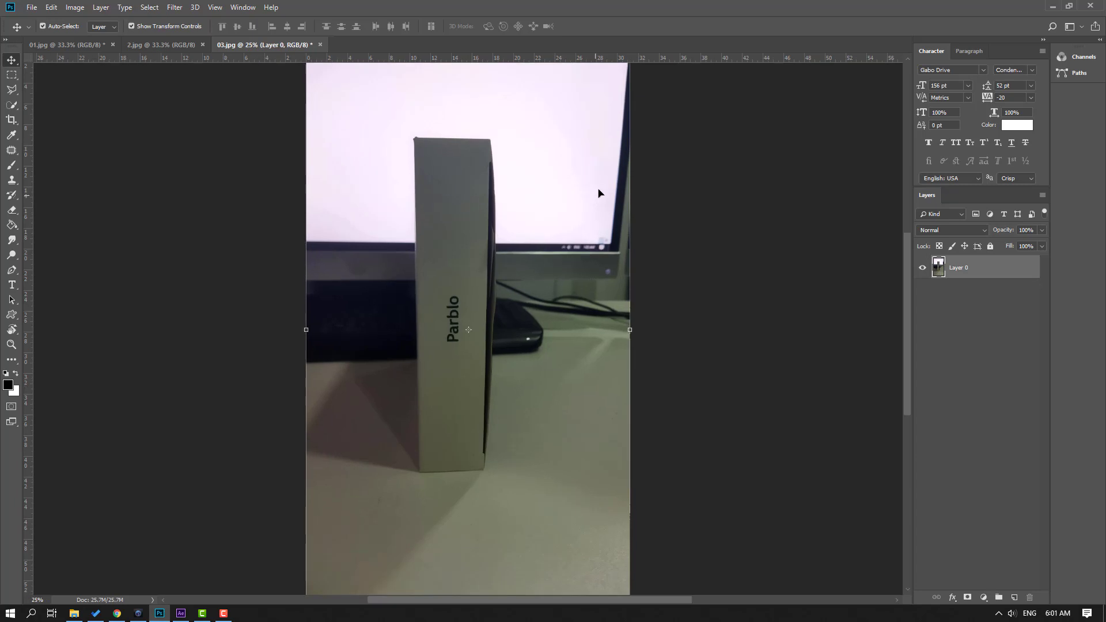
pyautogui.click(11, 75)
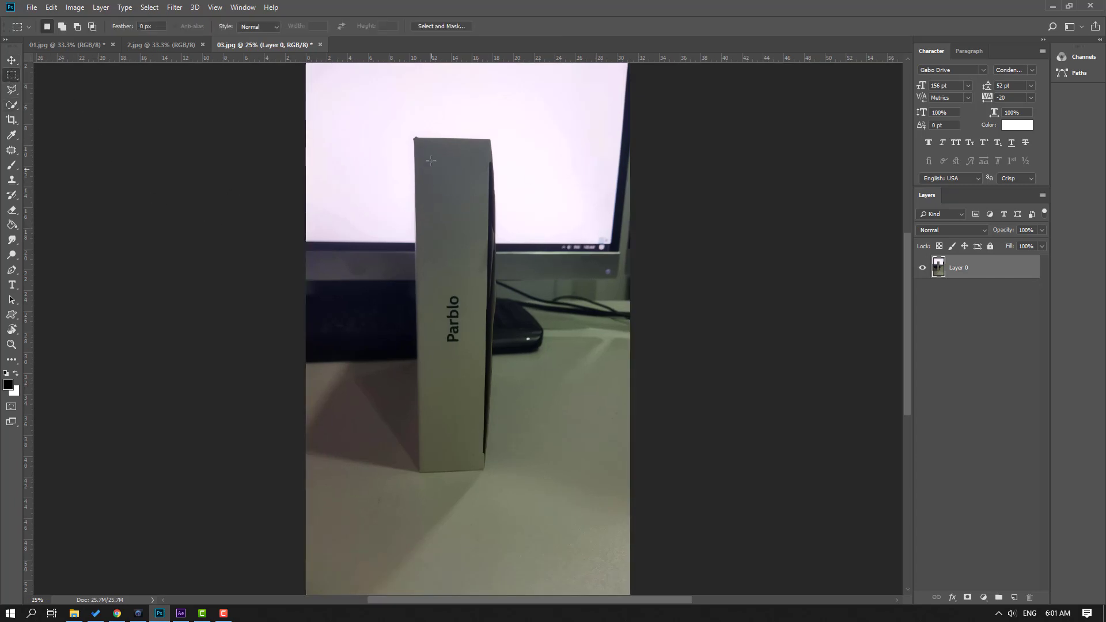
pyautogui.moveTo(417, 140); pyautogui.dragTo(480, 472)
pyautogui.hotkey('ctrl', 'd')
pyautogui.moveTo(421, 142); pyautogui.dragTo(481, 470)
pyautogui.hotkey('ctrl', 'j')
pyautogui.press('v')
pyautogui.click(951, 326)
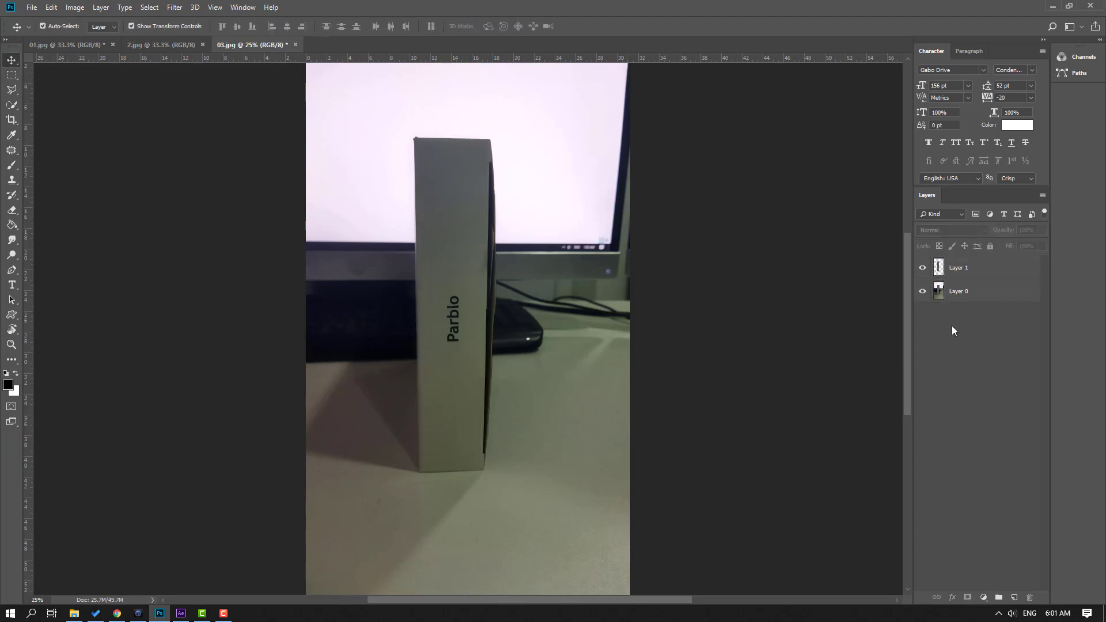
# - Delete the full side photo layer and bring the cropped side strip into the 01.jpg document
pyautogui.click(955, 302)
pyautogui.press('Delete')
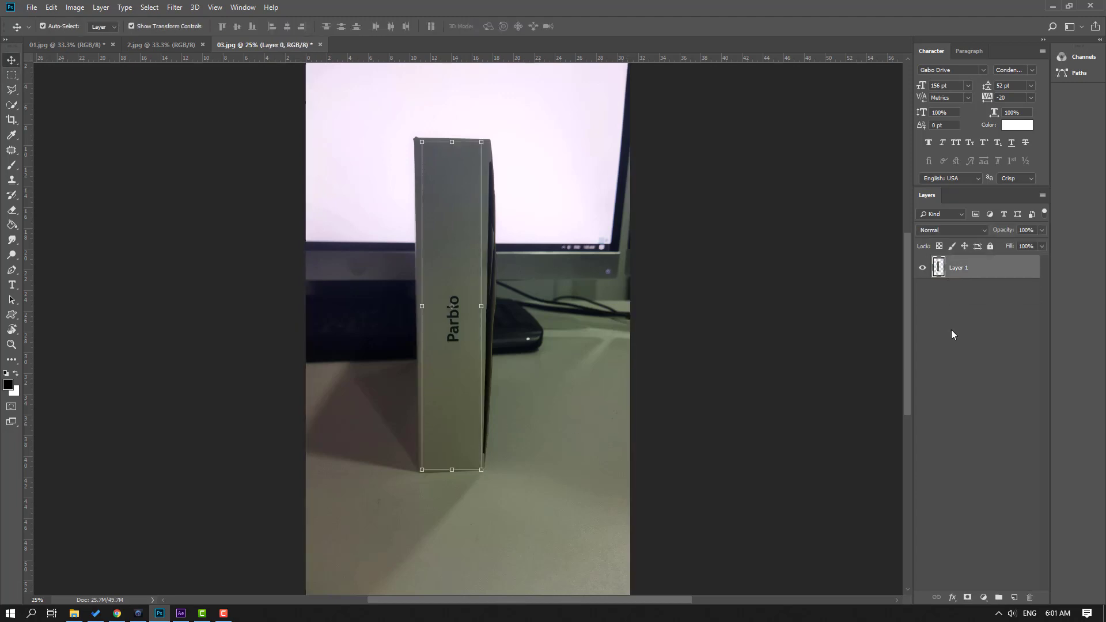
pyautogui.moveTo(457, 242); pyautogui.dragTo(319, 251)
pyautogui.moveTo(468, 296); pyautogui.dragTo(472, 296)
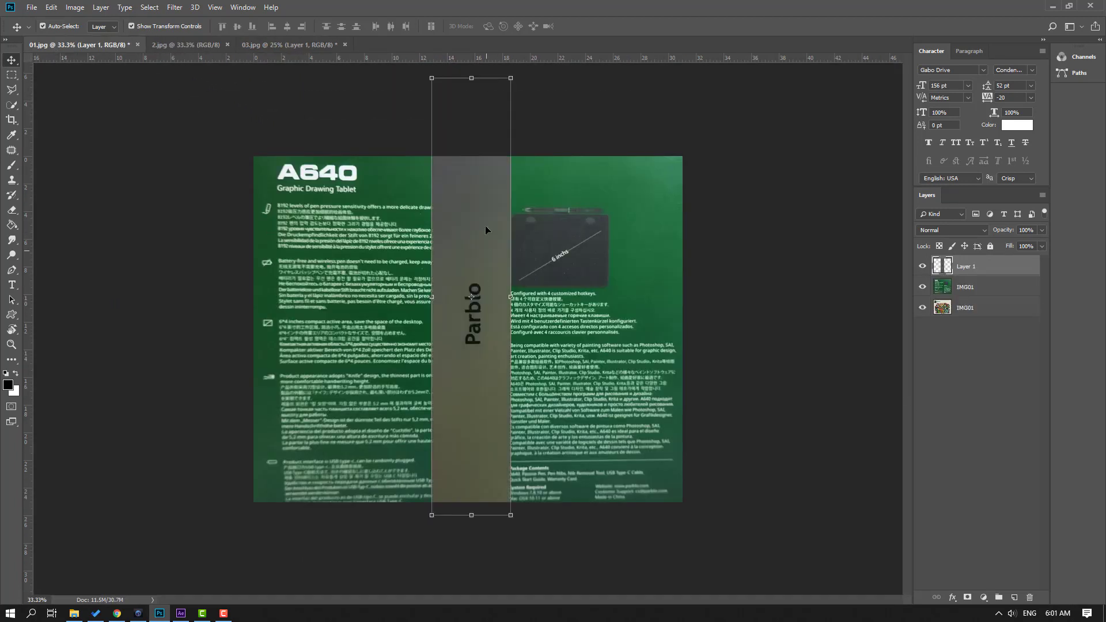
# - Align the side strip with the canvas's top edge and scale it down to the canvas height
pyautogui.moveTo(485, 226); pyautogui.dragTo(461, 214)
pyautogui.moveTo(509, 593); pyautogui.dragTo(474, 506)
pyautogui.press('Return')
pyautogui.click(741, 412)
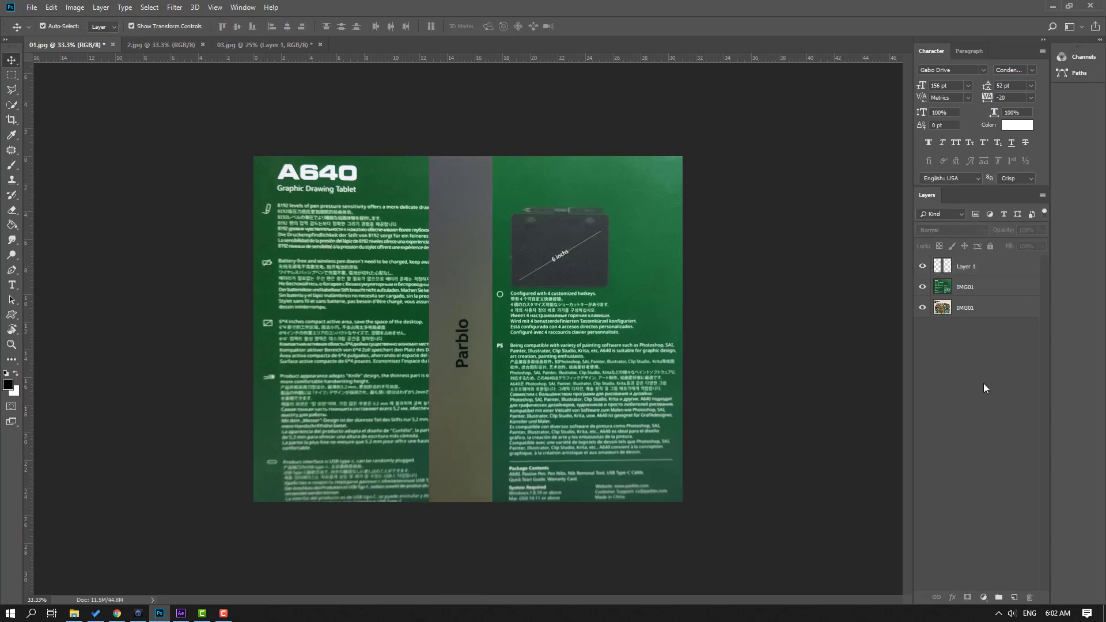
# - Rename the side strip layer as IMG03
pyautogui.doubleClick(968, 268)
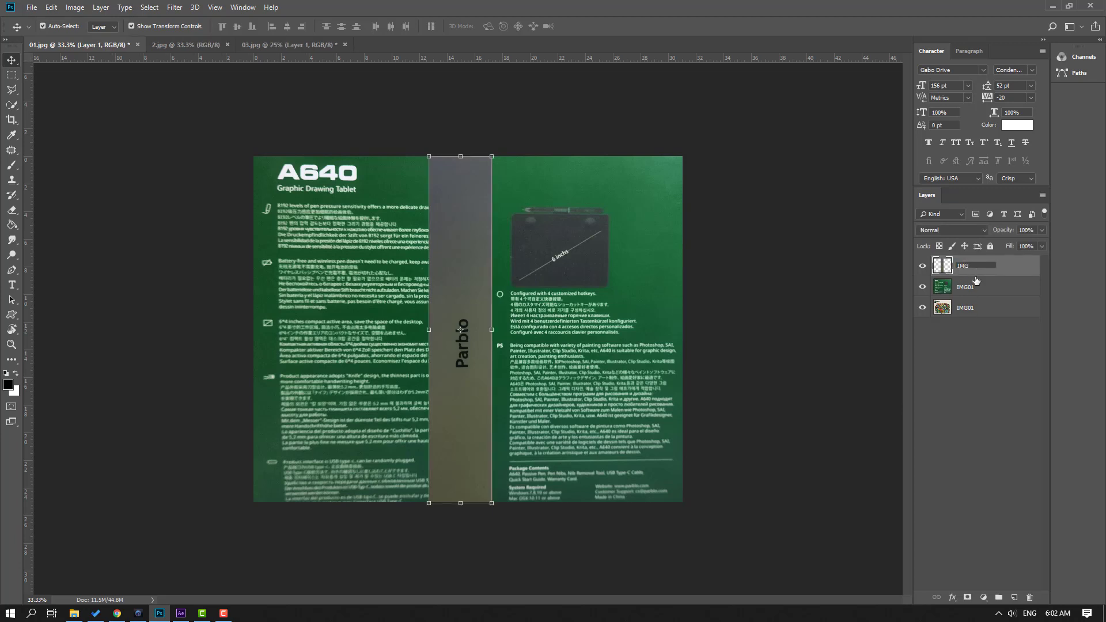
pyautogui.write('03')
pyautogui.press('Return')
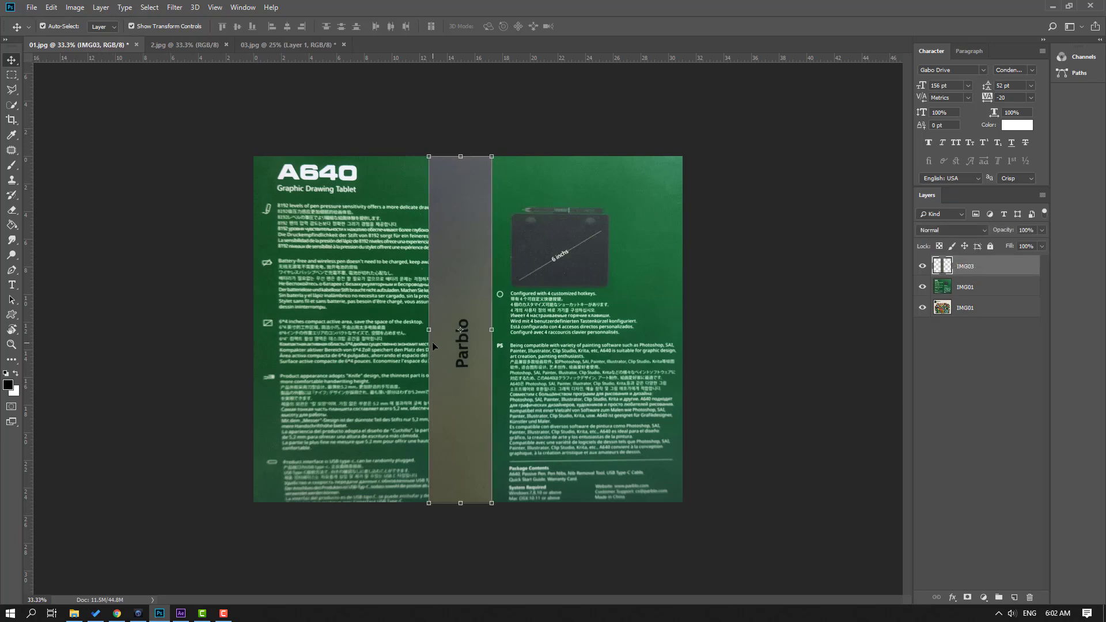
# - Duplicate the IMG03 side strip beside the original and rename the copy as IMG04
pyautogui.moveTo(448, 272); pyautogui.dragTo(347, 272)
pyautogui.doubleClick(973, 267)
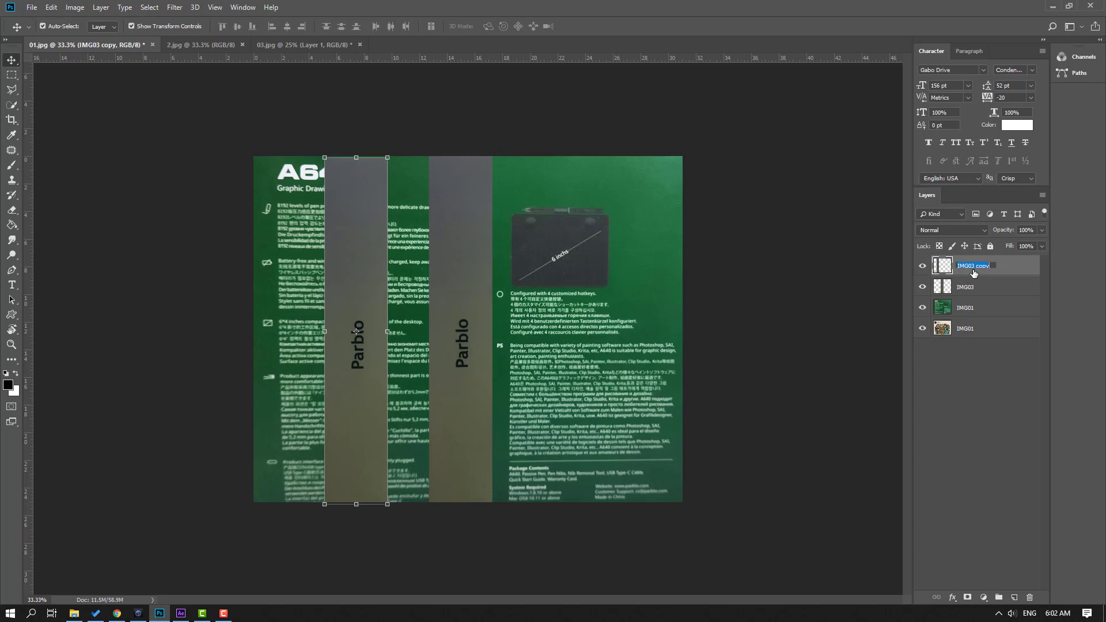
pyautogui.write('IMG04')
pyautogui.press('Return')
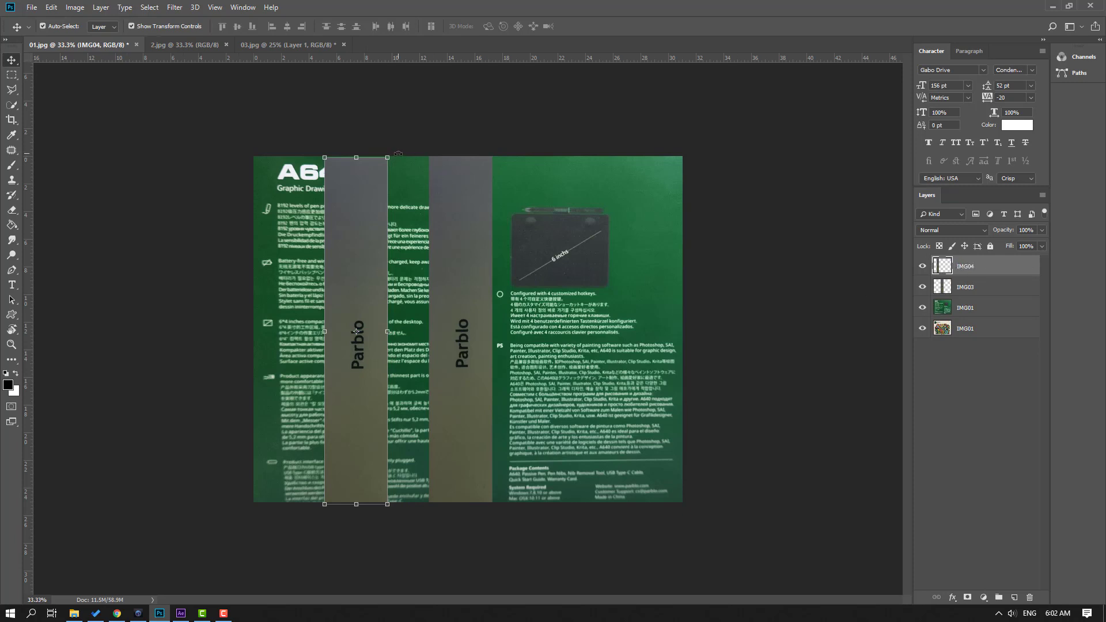
# - Rotate the IMG04 strip 90° to horizontal and stretch it to about 125% so it spans the canvas width
pyautogui.moveTo(398, 153); pyautogui.dragTo(585, 372)
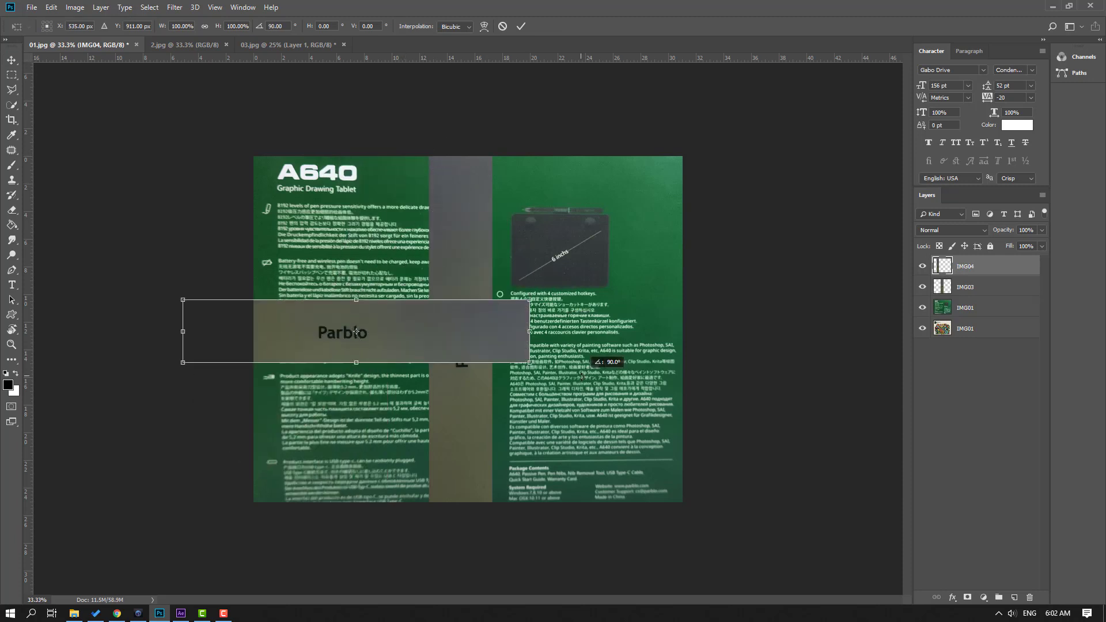
pyautogui.moveTo(309, 338); pyautogui.dragTo(382, 275)
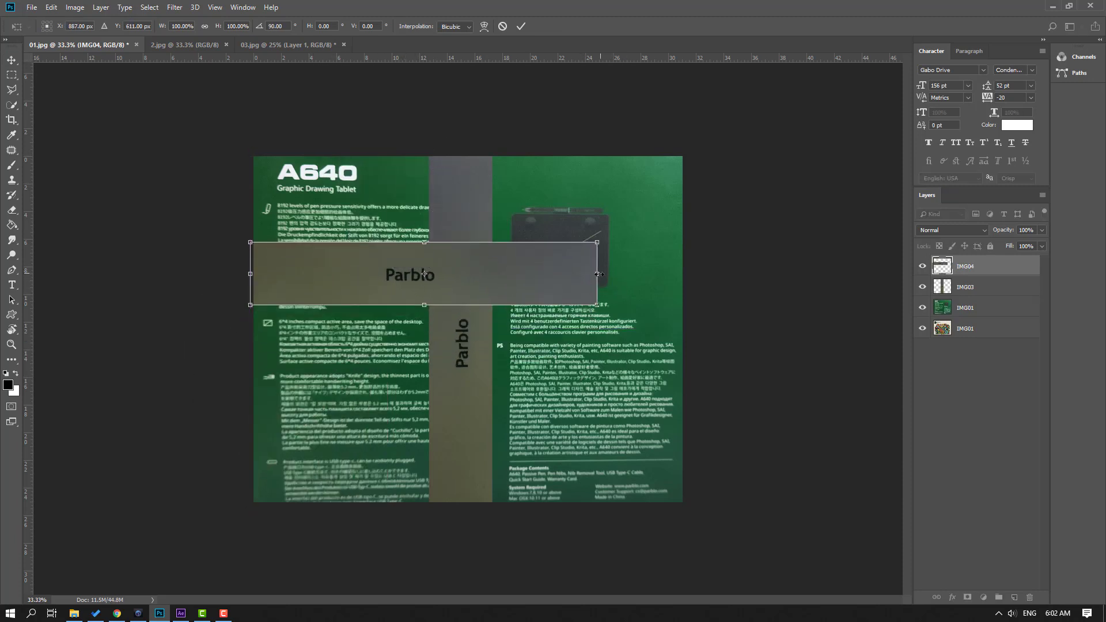
pyautogui.moveTo(598, 274); pyautogui.dragTo(685, 275)
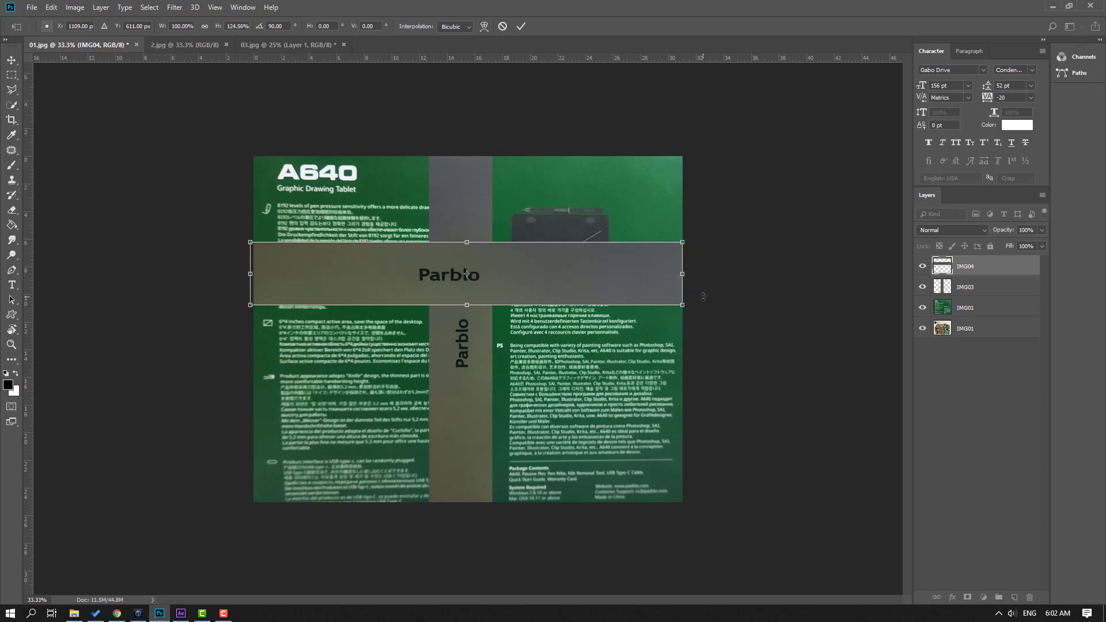
pyautogui.press('Return')
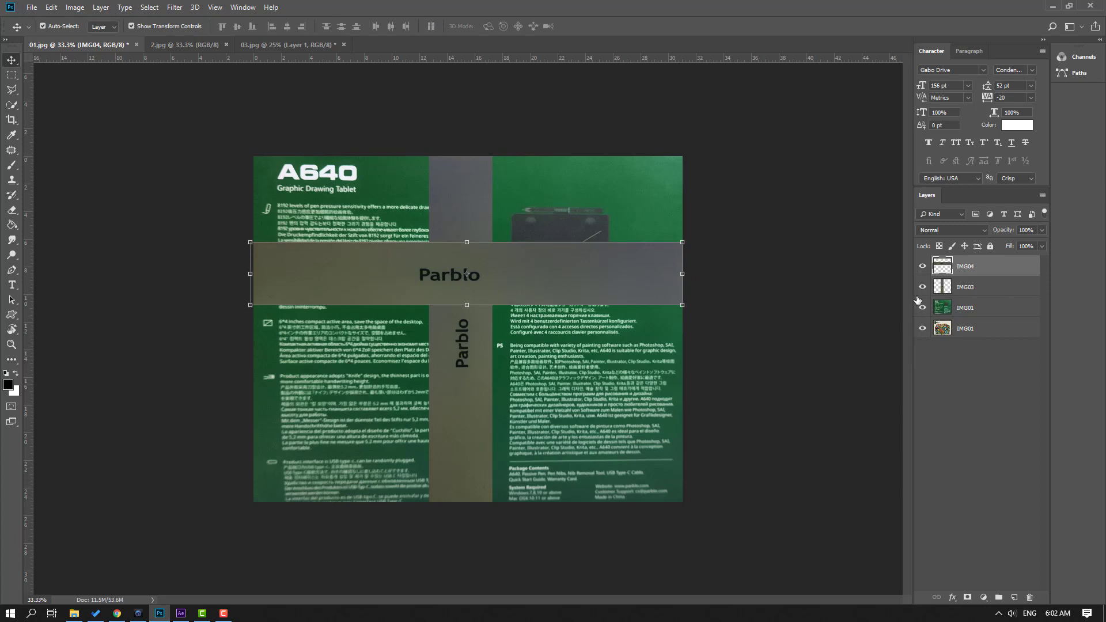
# - Hide the other layers and patch the Parblo lettering on IMG04 with plain surface from the same strip
pyautogui.moveTo(922, 290); pyautogui.dragTo(922, 330)
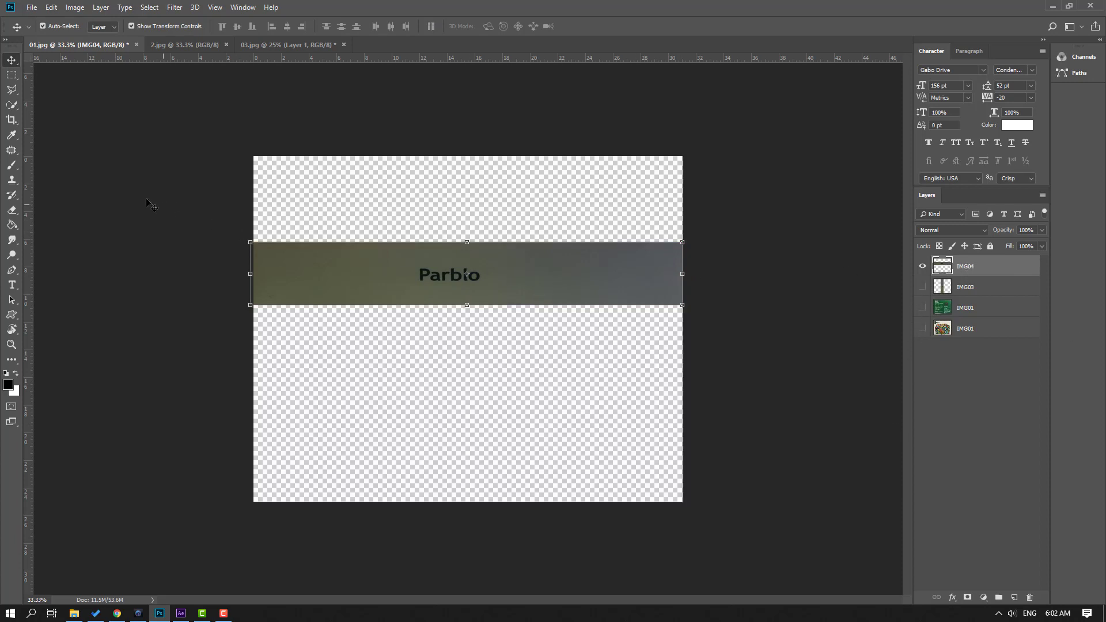
pyautogui.click(13, 152)
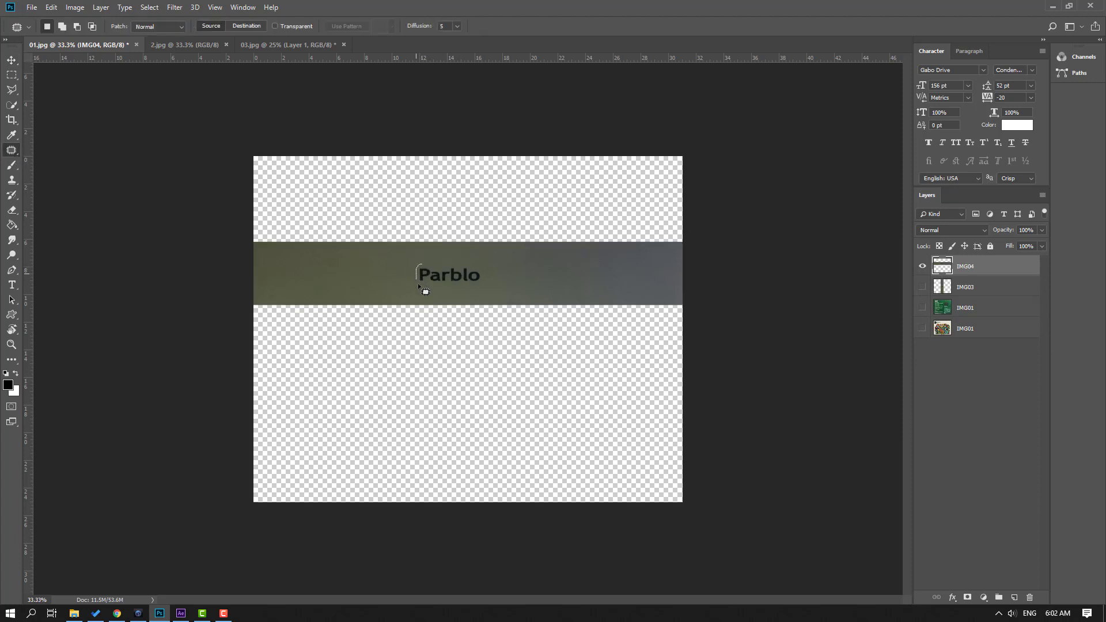
pyautogui.moveTo(435, 262)
pyautogui.mouseDown()
pyautogui.moveTo(428, 278)
pyautogui.moveTo(364, 277)
pyautogui.mouseUp()
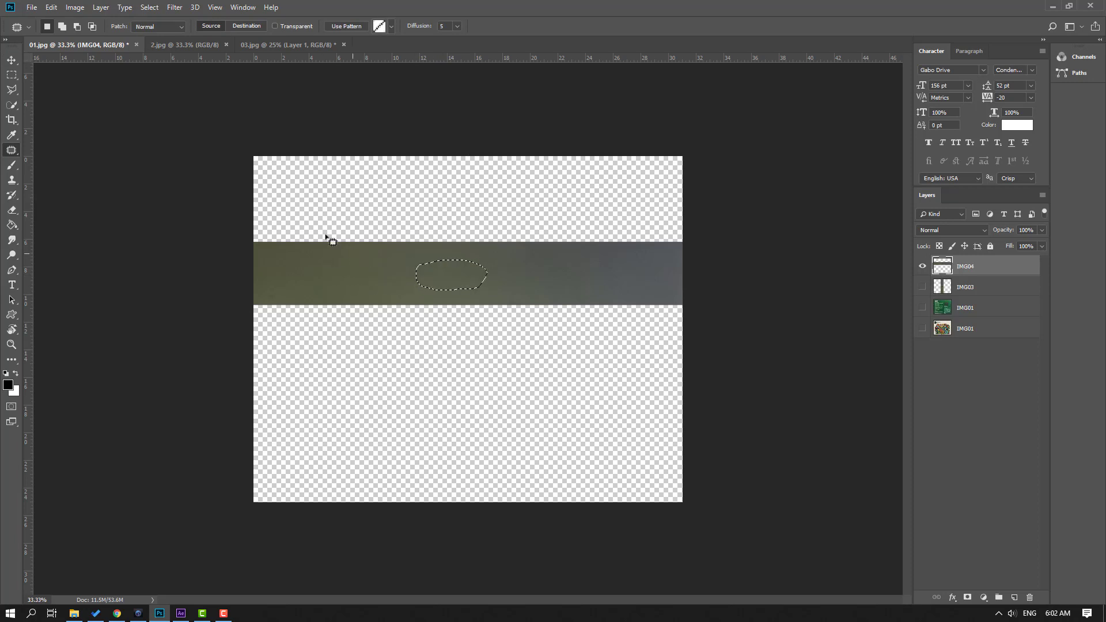
pyautogui.hotkey('ctrl', 'd')
pyautogui.press('v')
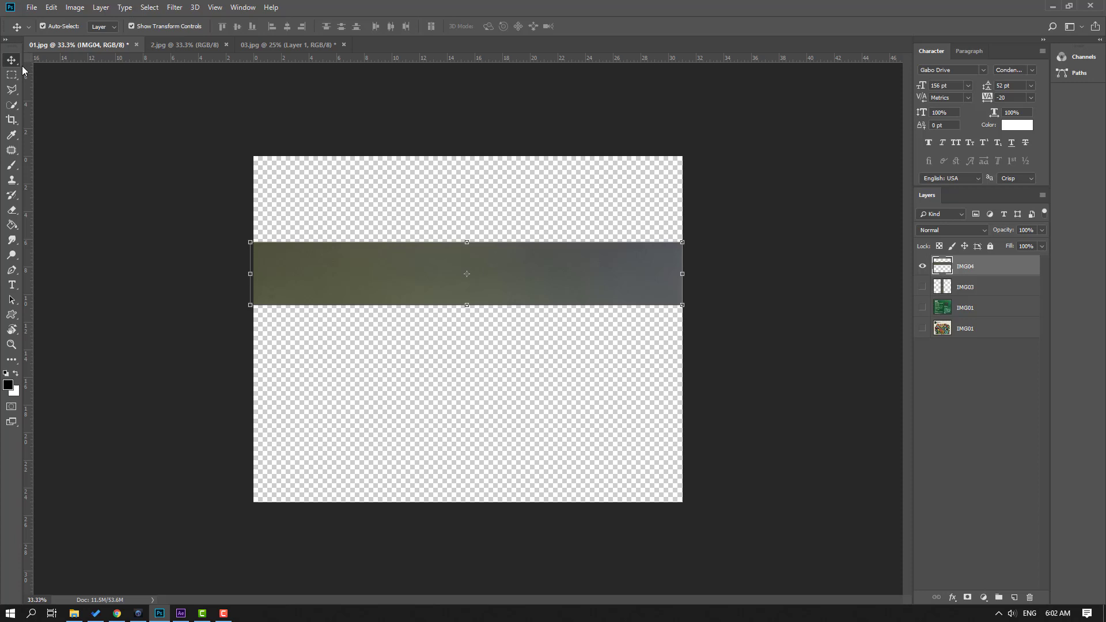
# - Show all the hidden layers again and check IMG04 by toggling its visibility off and on
pyautogui.click(959, 410)
pyautogui.moveTo(923, 289); pyautogui.dragTo(922, 329)
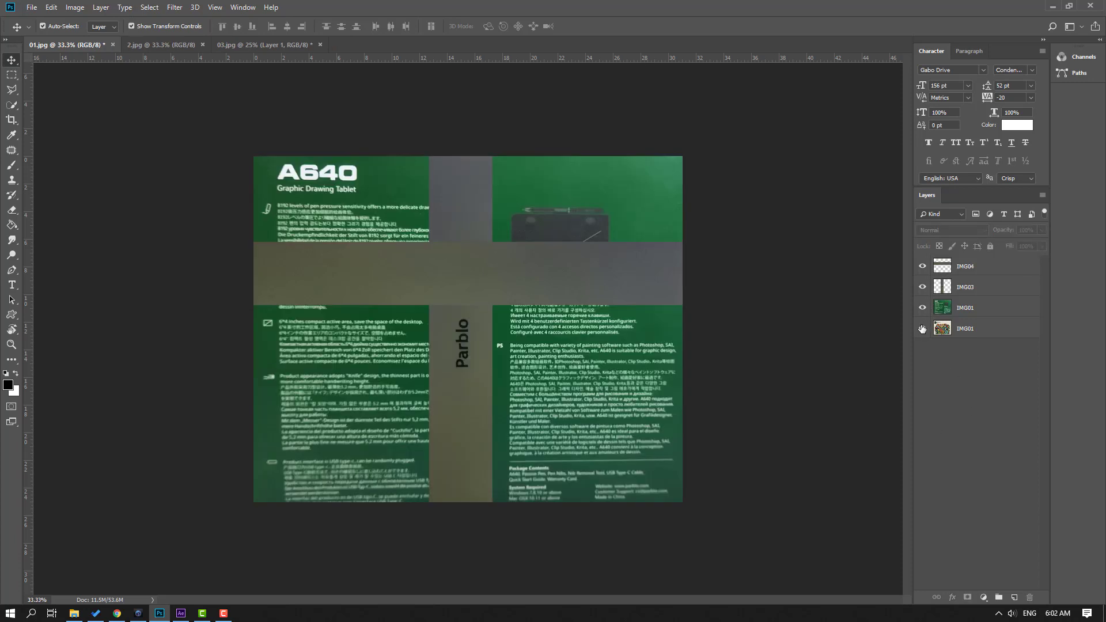
pyautogui.click(922, 266)
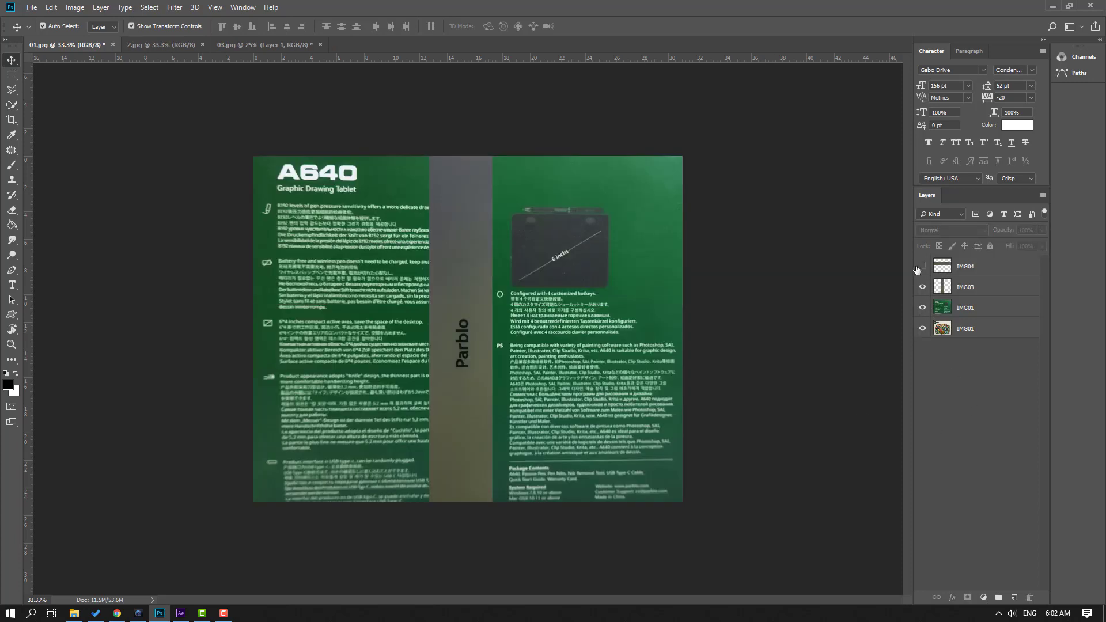
pyautogui.click(922, 266)
# - Save the layered document as the Photoshop file PRODUCT in the img folder, with Maximize Compatibility on
pyautogui.click(31, 7)
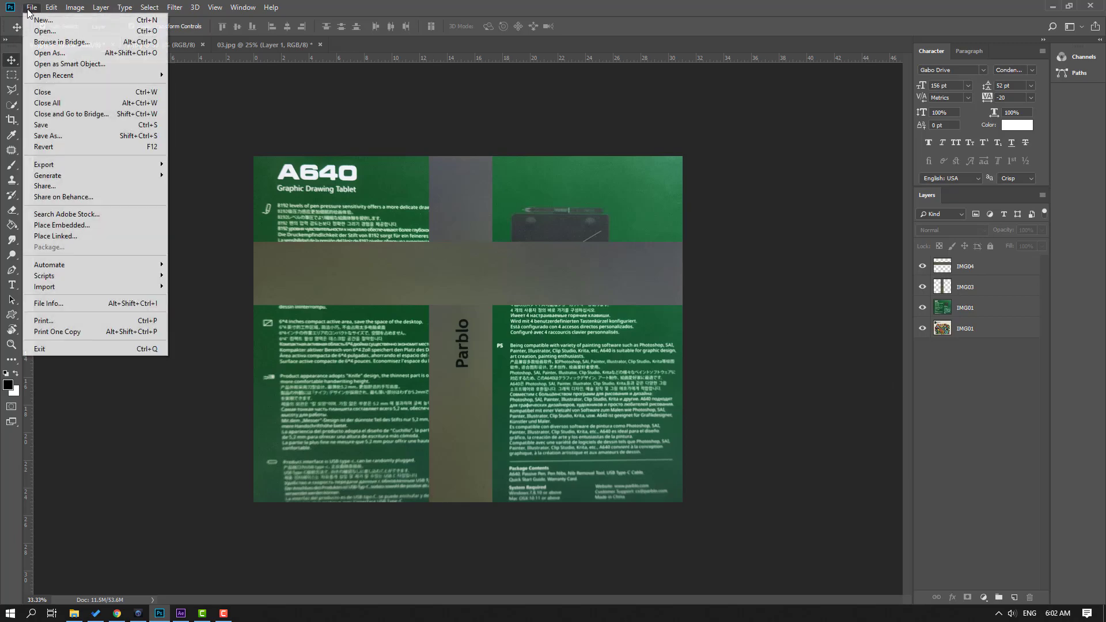
pyautogui.click(54, 128)
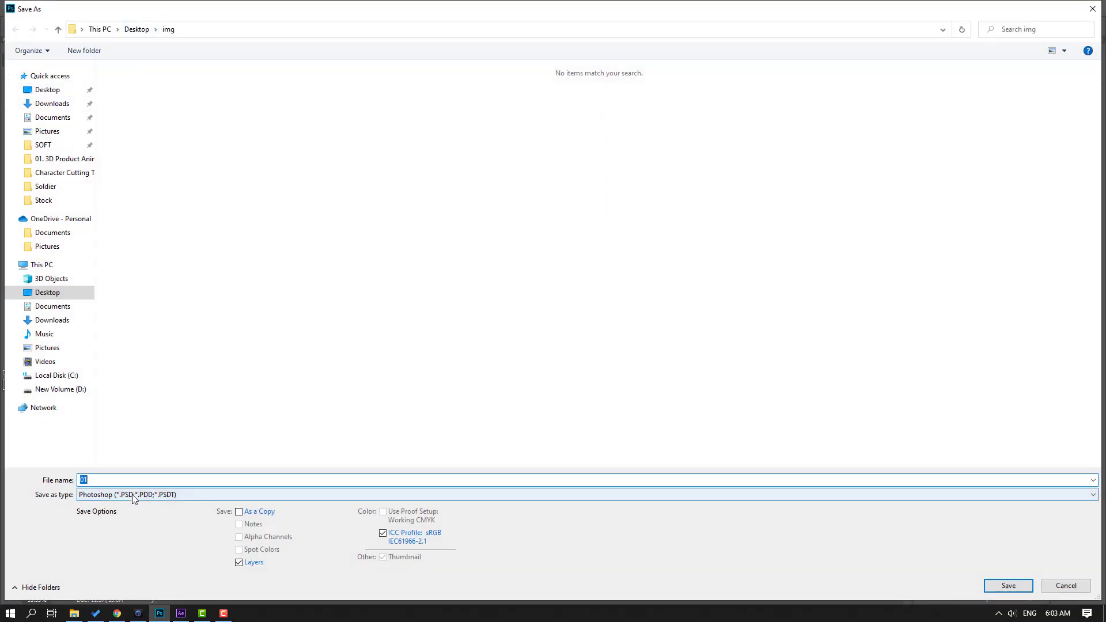
pyautogui.write('PRODUCT')
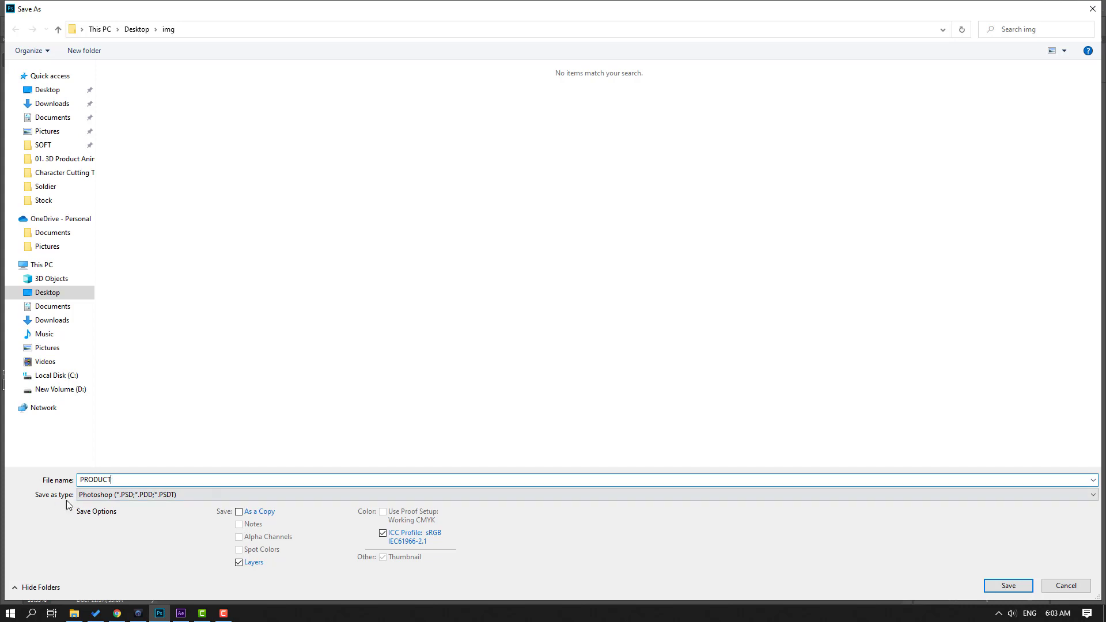
pyautogui.click(1008, 585)
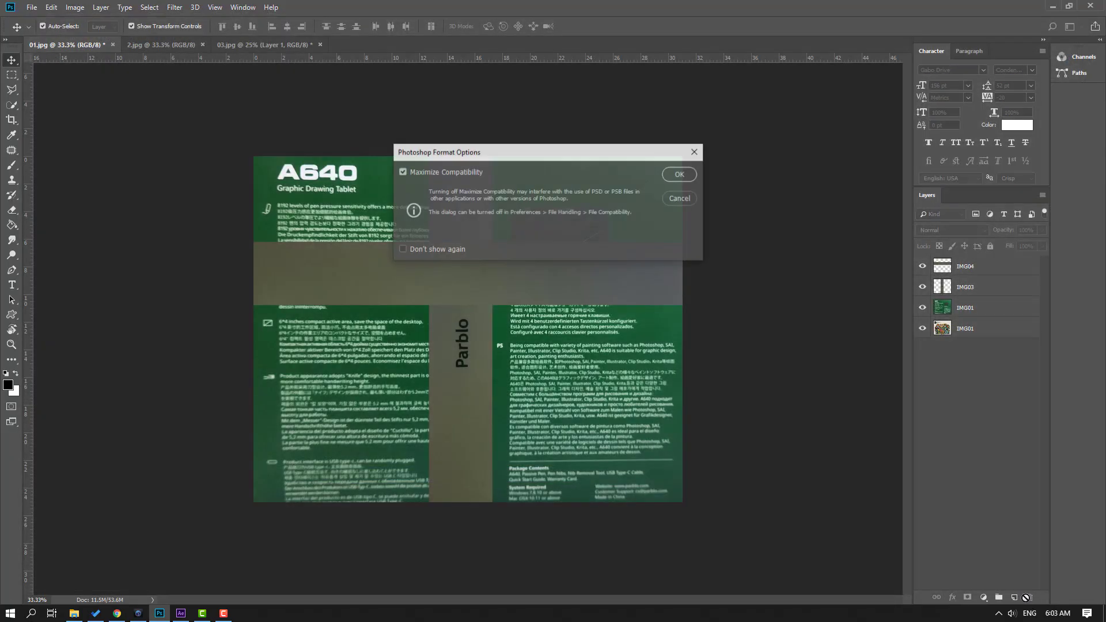
pyautogui.click(682, 176)
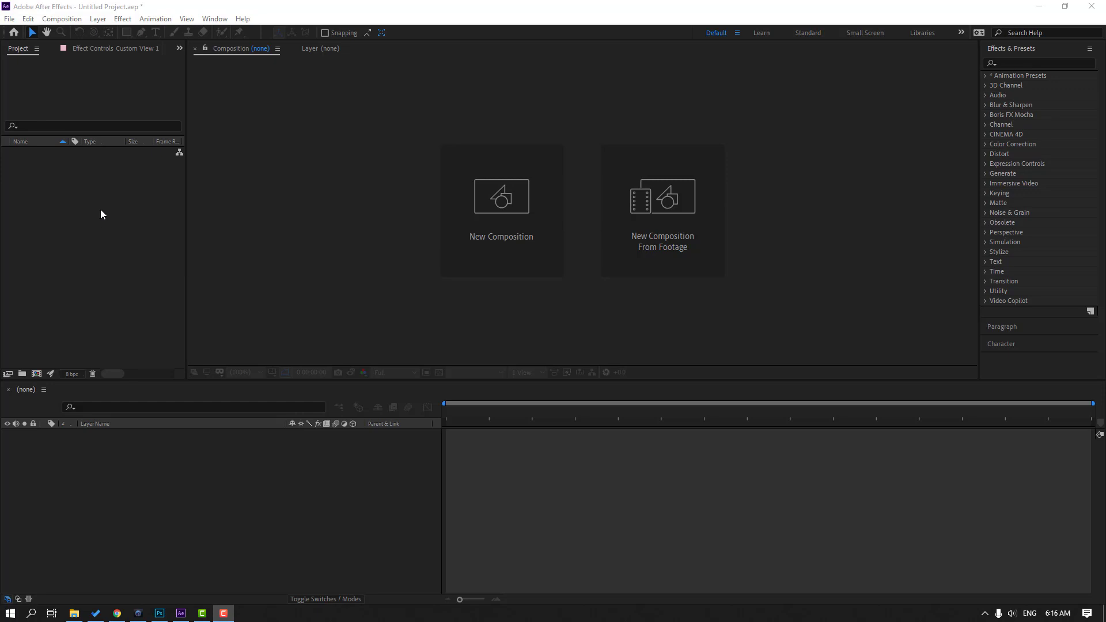
# - Import the PRODUCT Photoshop file from the img folder as Composition - Retain Layer Sizes, with Editable Layer Styles
pyautogui.click(100, 194)
pyautogui.rightClick(67, 153)
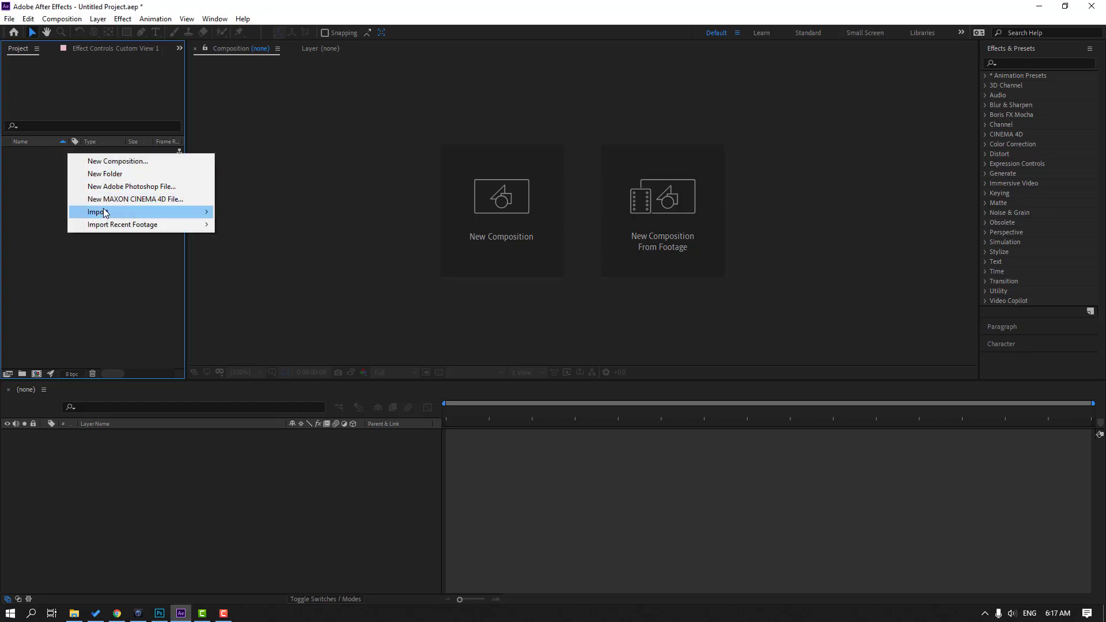
pyautogui.moveTo(106, 213)
pyautogui.click(370, 211)
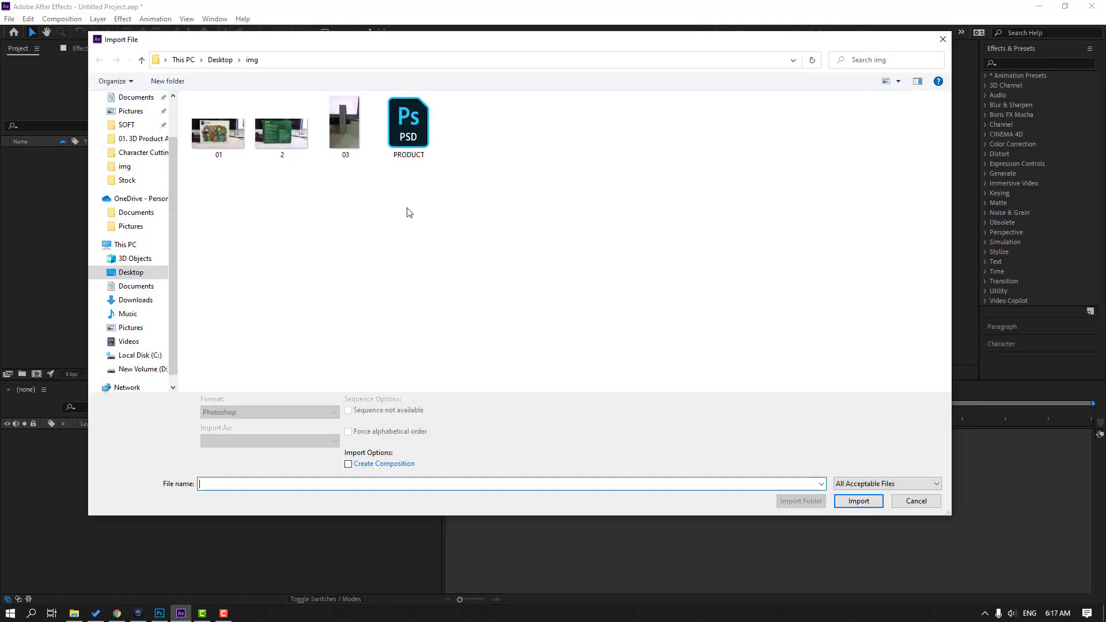
pyautogui.click(412, 151)
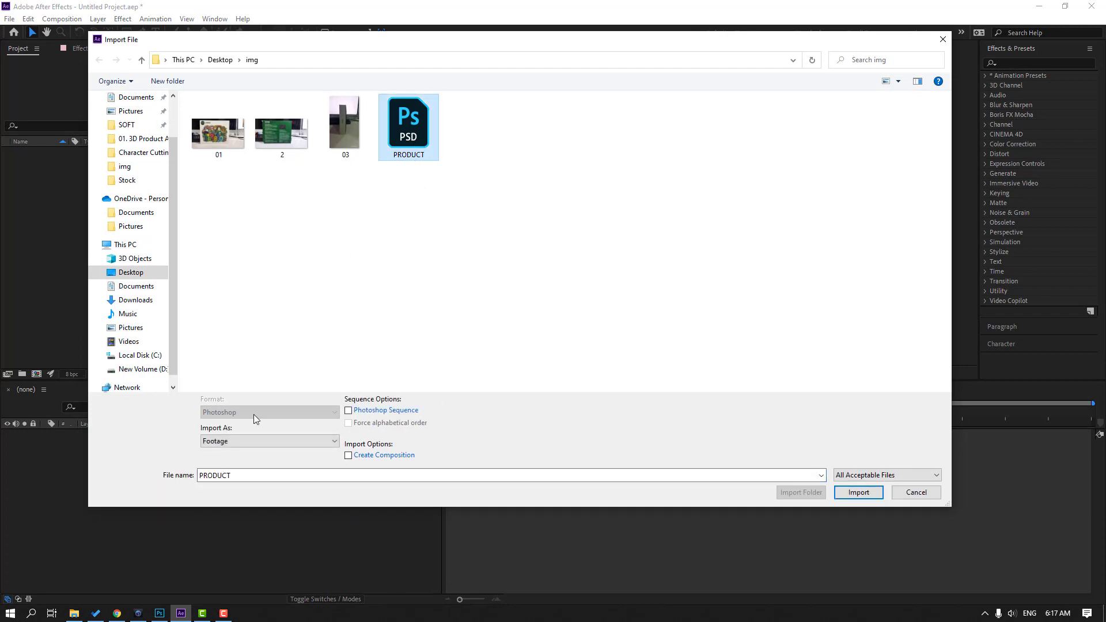
pyautogui.click(224, 445)
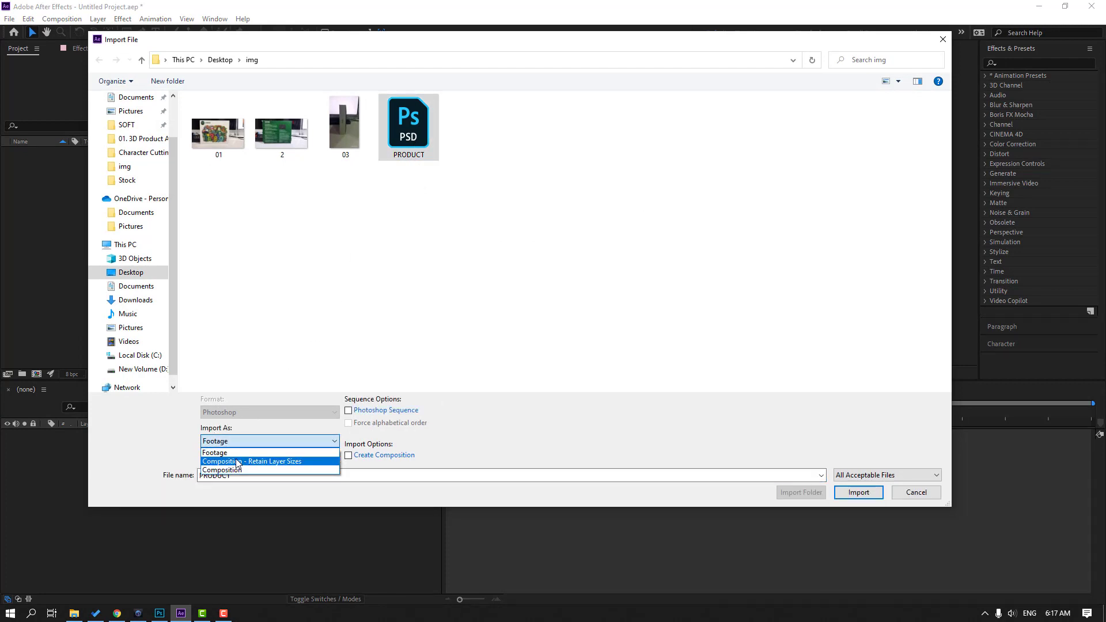
pyautogui.click(292, 462)
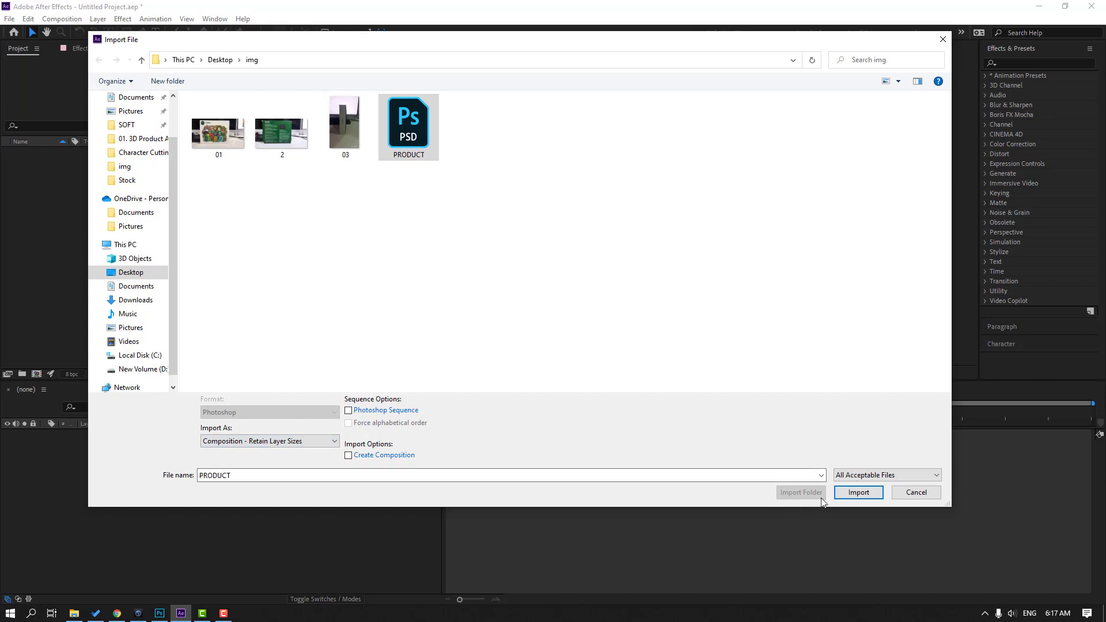
pyautogui.click(844, 494)
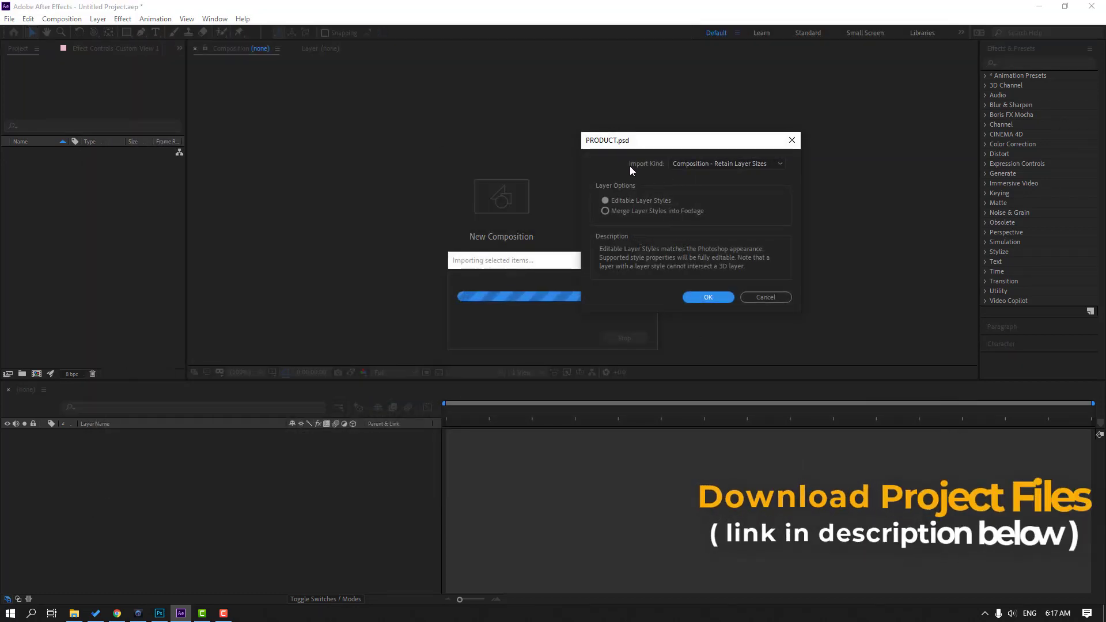
pyautogui.click(707, 166)
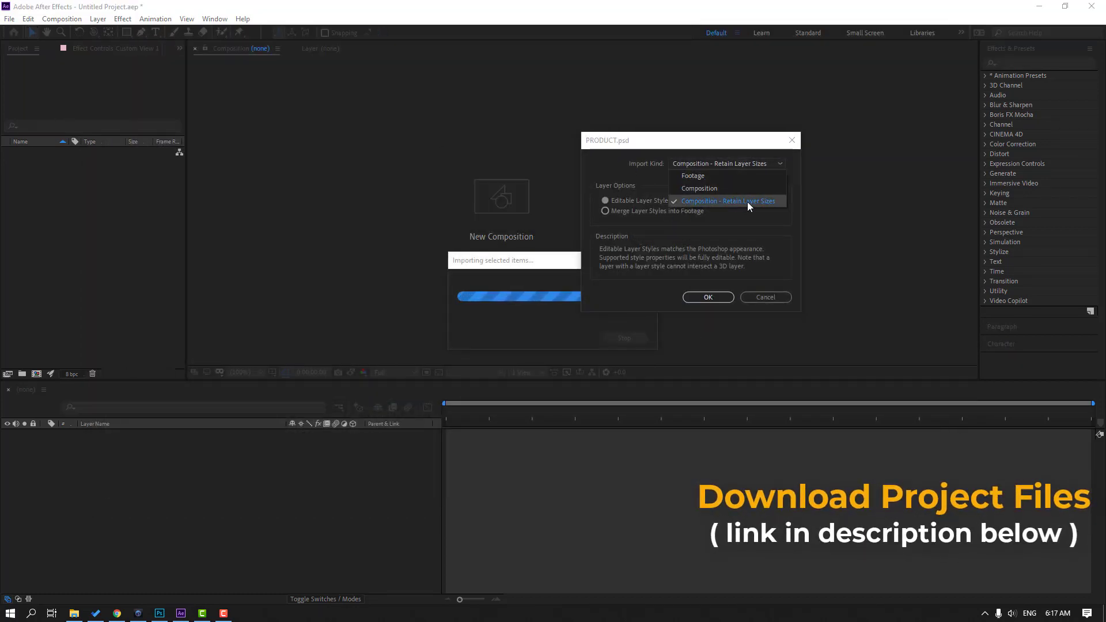
pyautogui.click(761, 203)
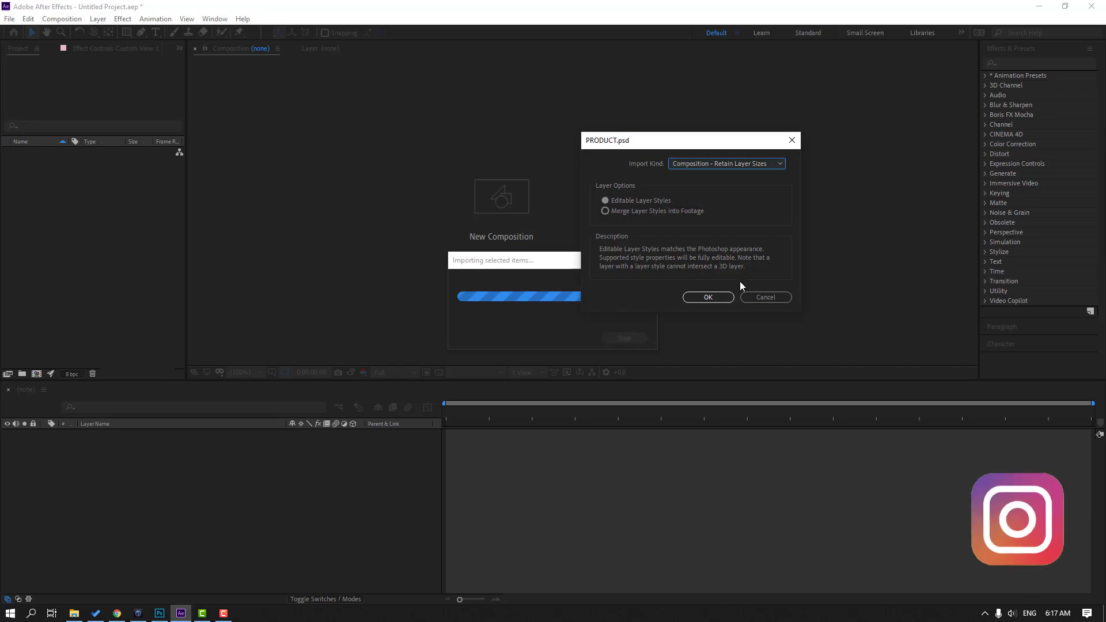
pyautogui.click(717, 295)
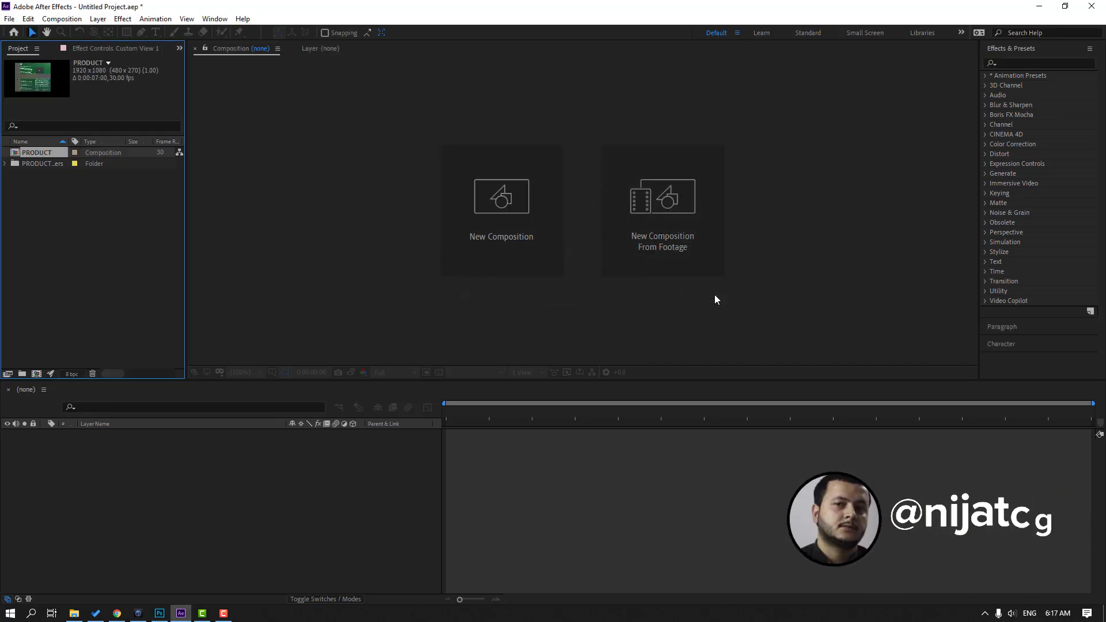
# - Open the PRODUCT composition and set its preview resolution to Full
pyautogui.doubleClick(43, 153)
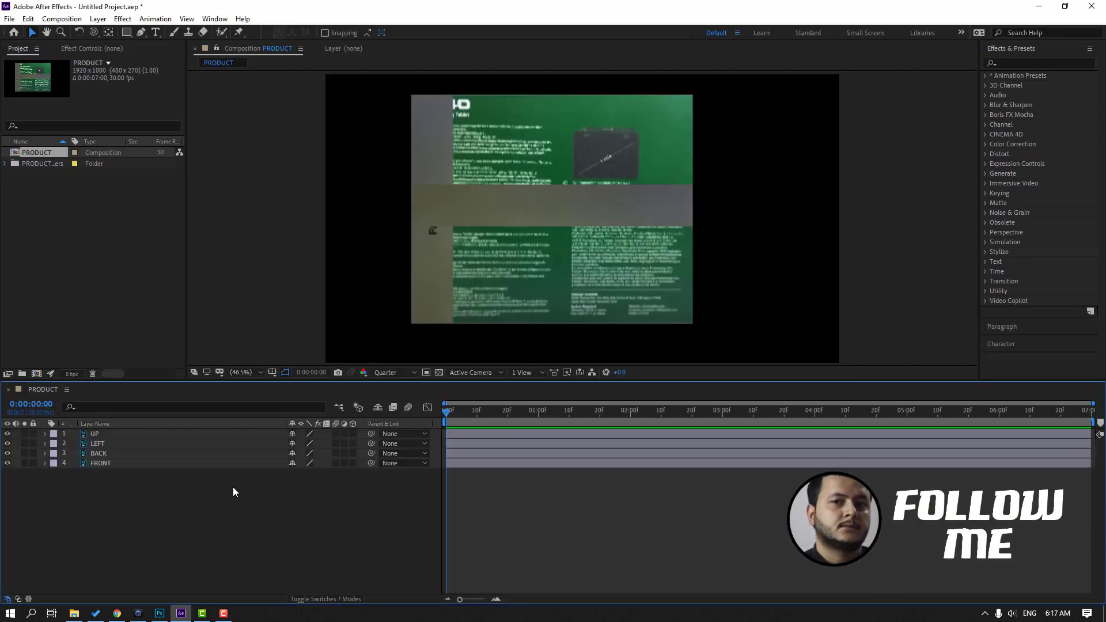
pyautogui.click(394, 372)
pyautogui.click(396, 402)
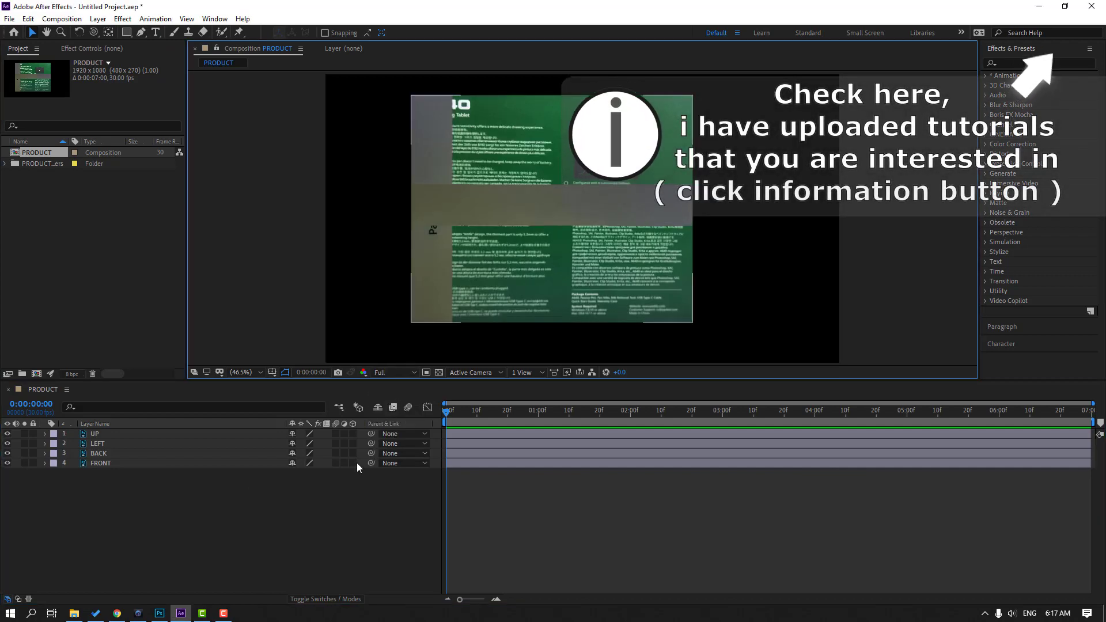
# - Turn the UP, LEFT, BACK and FRONT layers into 3D layers
pyautogui.moveTo(79, 517); pyautogui.dragTo(104, 433)
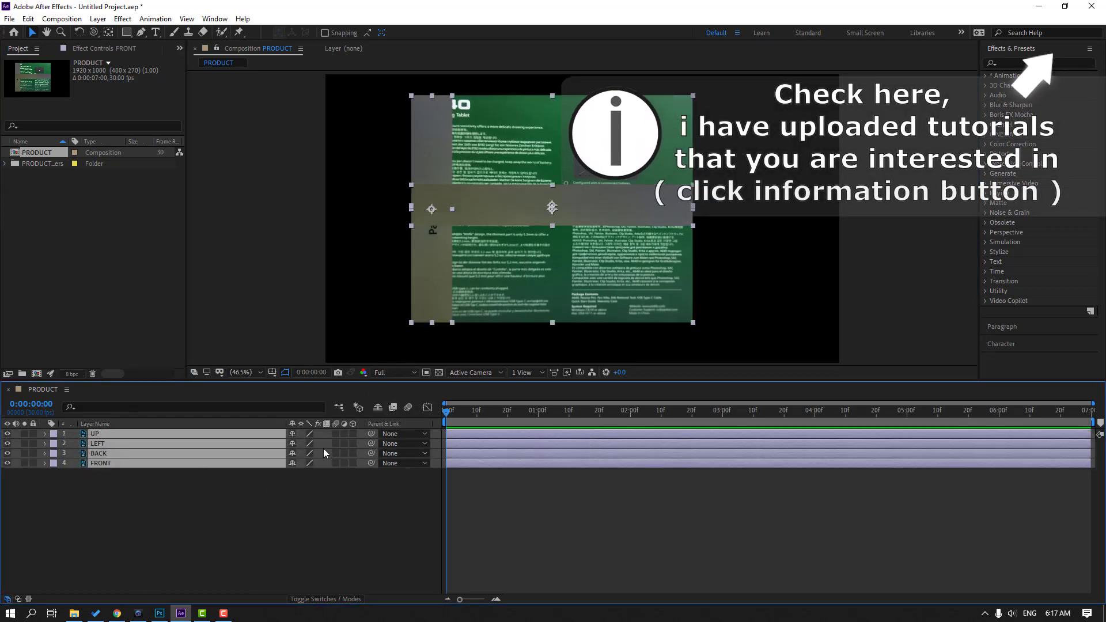
pyautogui.click(353, 434)
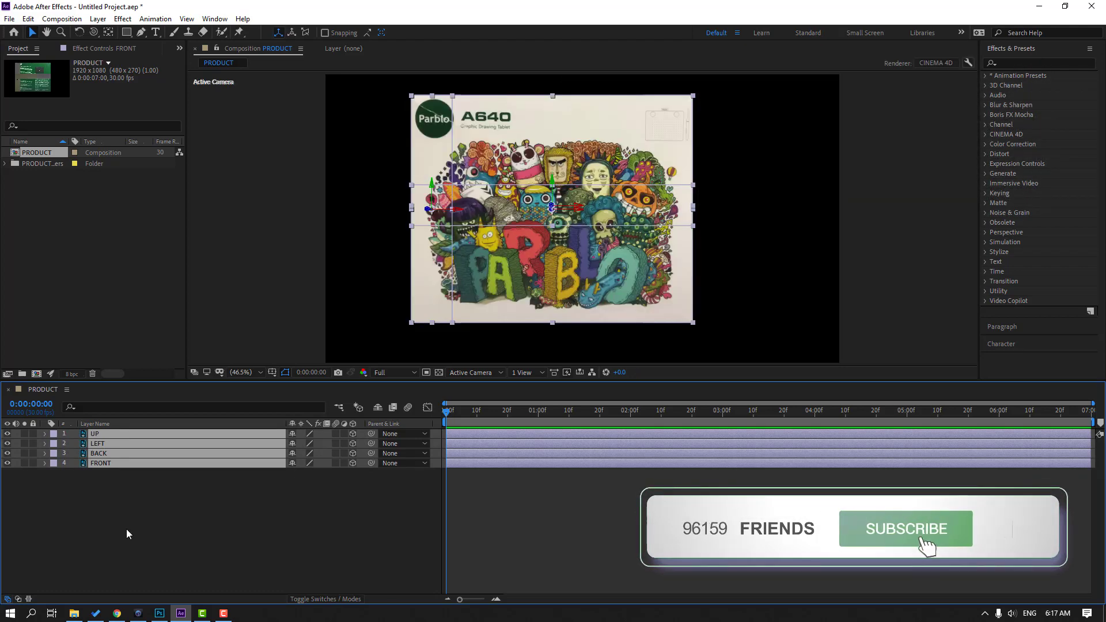
pyautogui.click(122, 529)
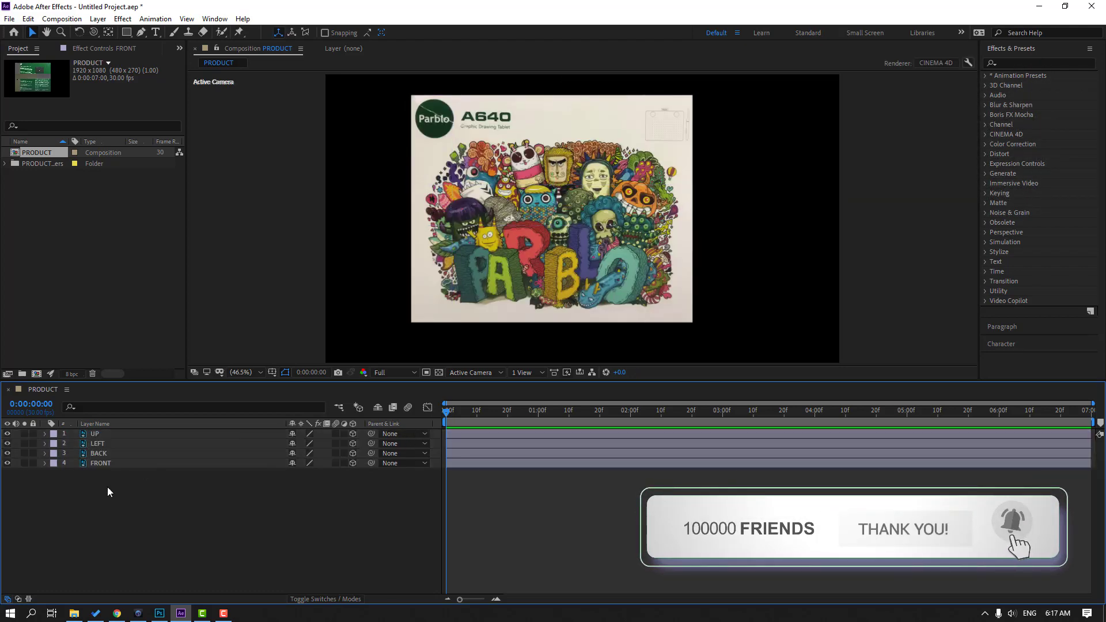
# - Move the LEFT layer directly above FRONT and hide the BACK and UP layers
pyautogui.moveTo(102, 445); pyautogui.dragTo(107, 461)
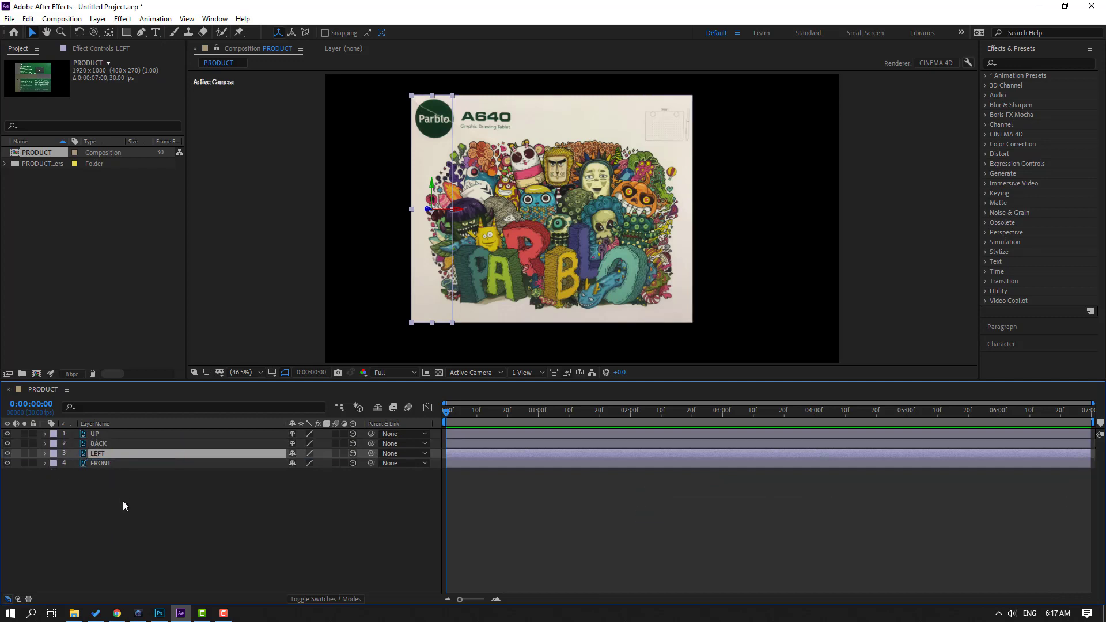
pyautogui.click(7, 443)
pyautogui.click(7, 433)
# - Use Animation Composer's Anchor Point Mover to place the LEFT layer's anchor point at its left edge, soloing the layer only while doing so
pyautogui.click(215, 19)
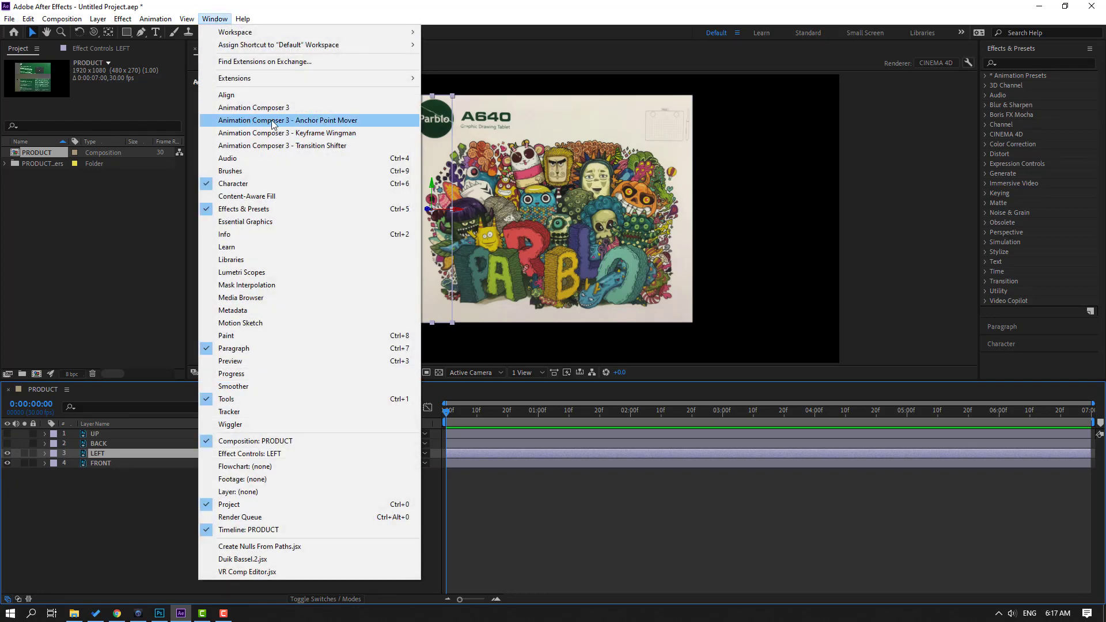
pyautogui.click(351, 126)
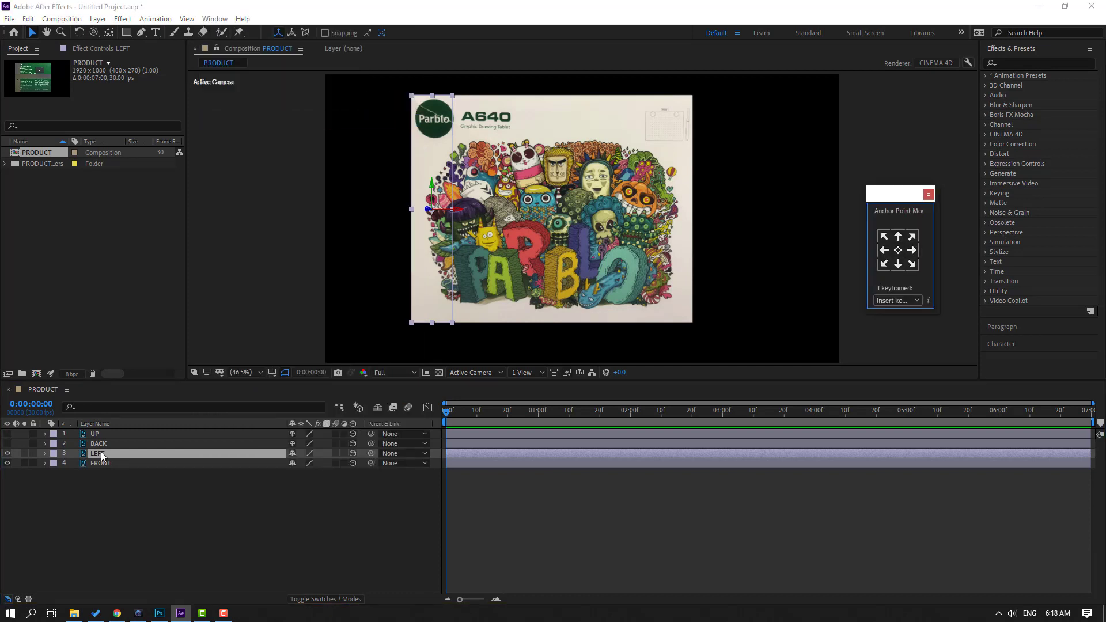
pyautogui.click(24, 454)
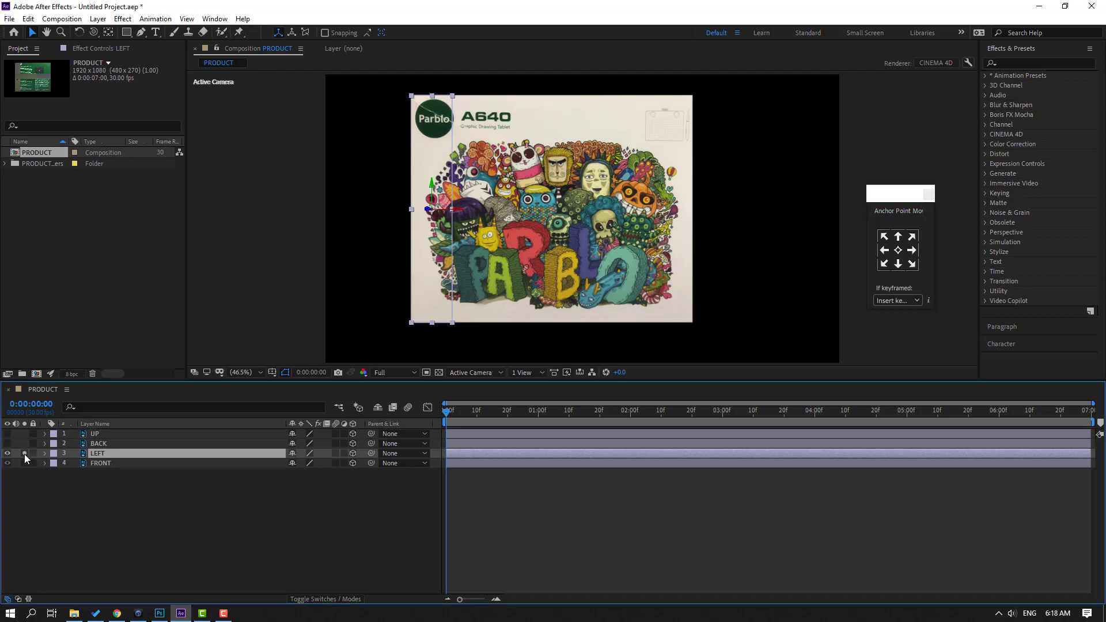
pyautogui.scroll(3, 507, 225)
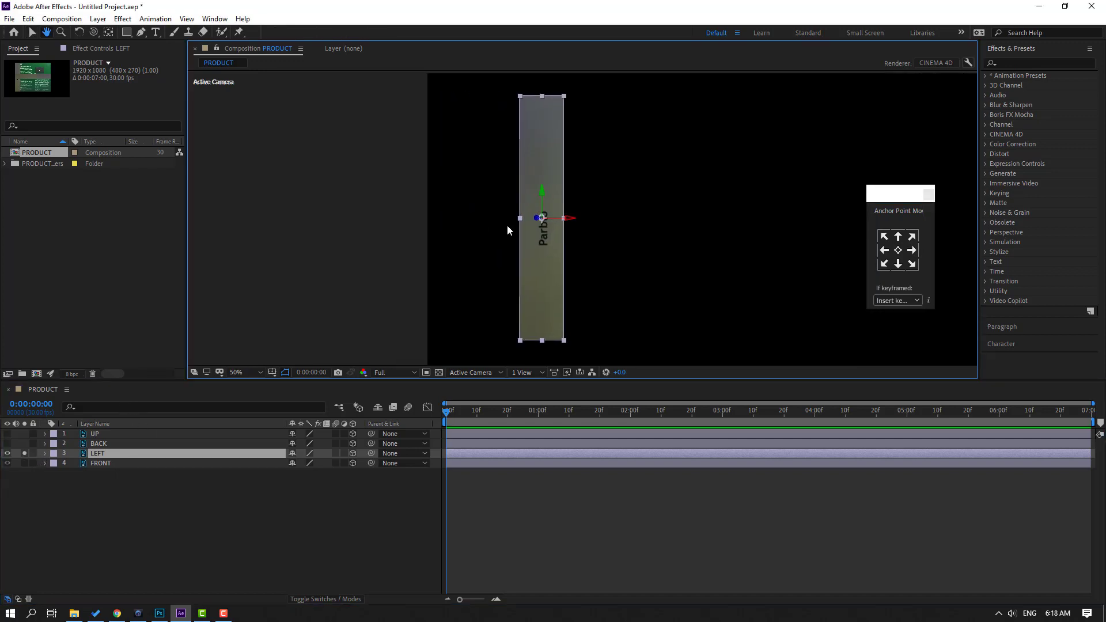
pyautogui.click(884, 251)
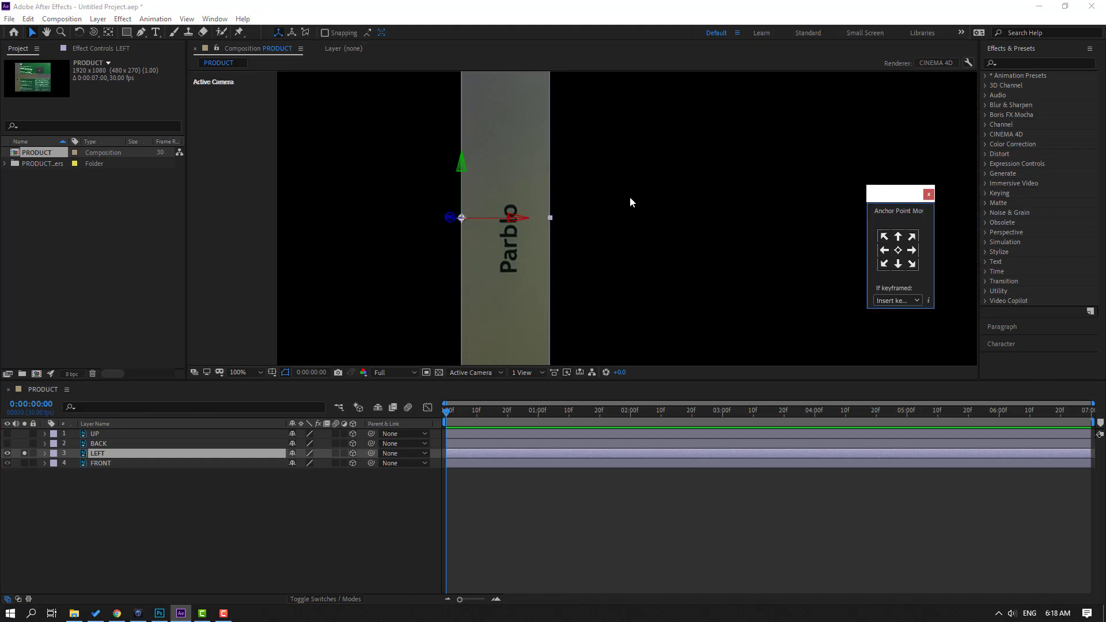
pyautogui.press(',')
pyautogui.press(',')
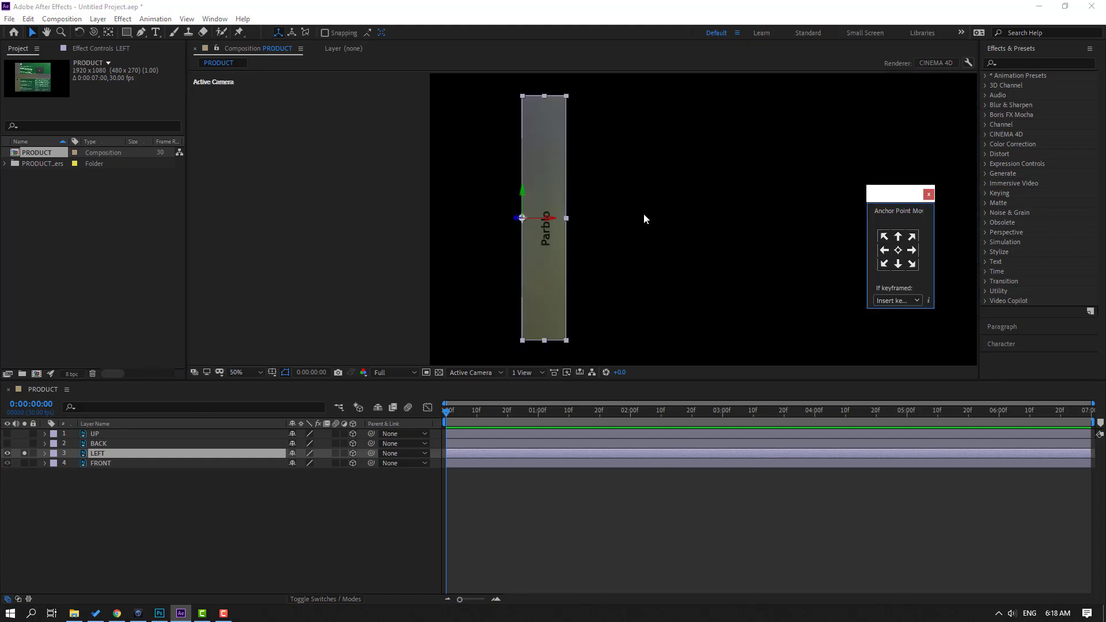
pyautogui.click(25, 454)
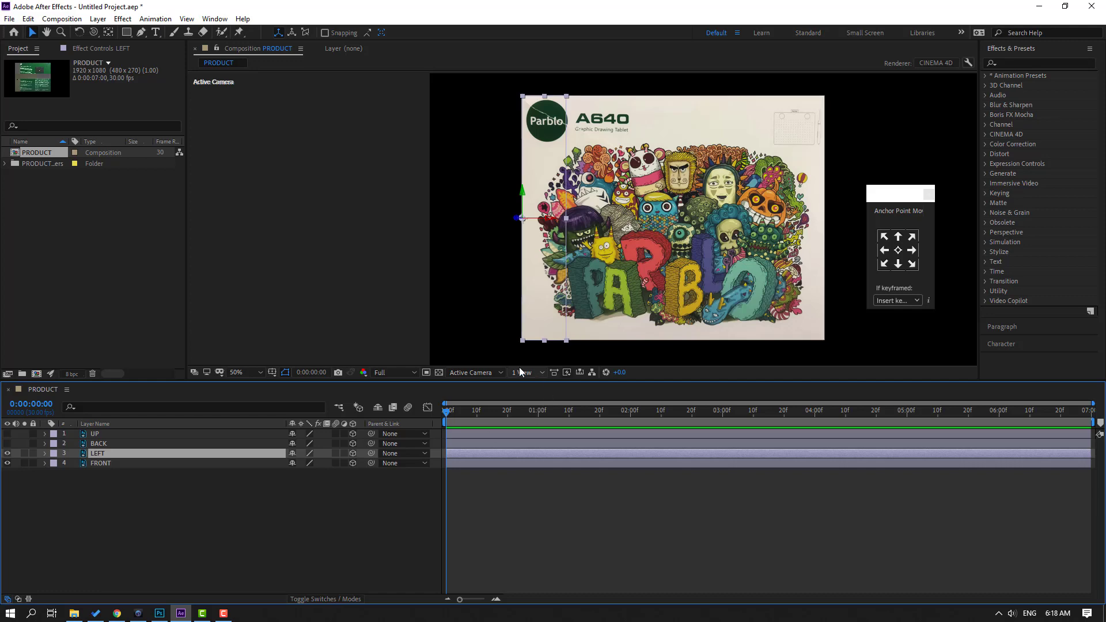
# - Switch to Custom View 1 and set the LEFT layer's Y Rotation to -90° to fold it back from the box front
pyautogui.click(475, 372)
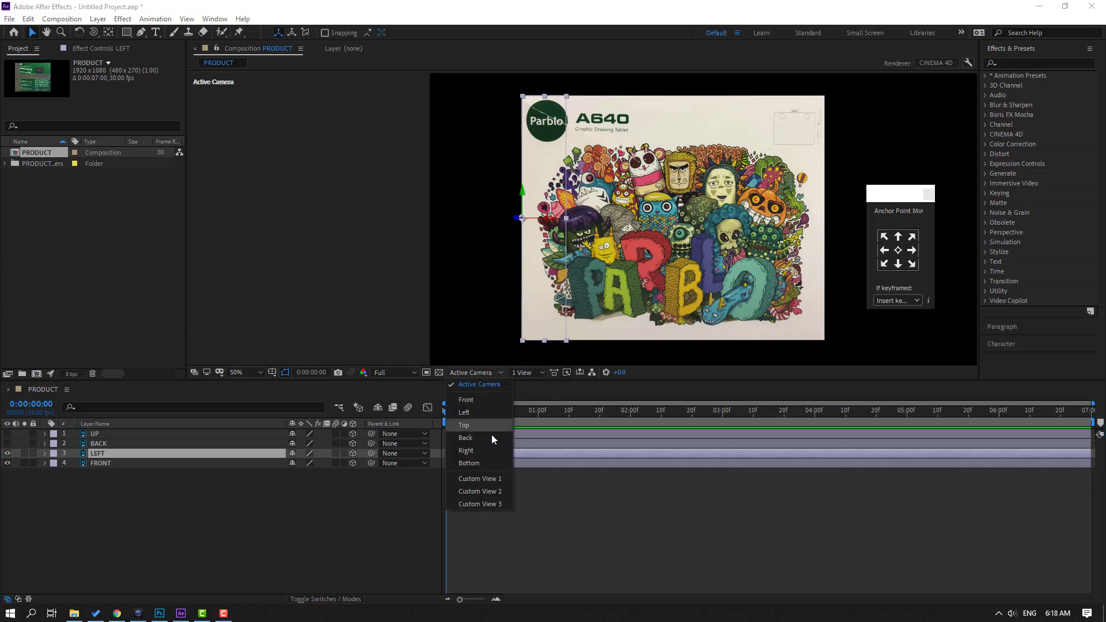
pyautogui.click(488, 479)
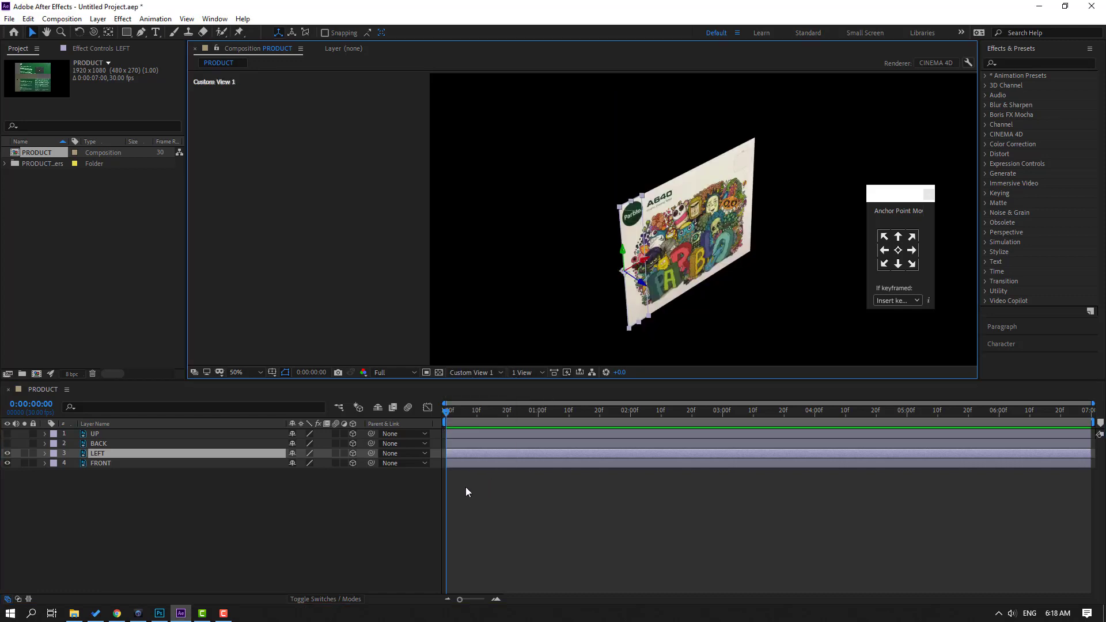
pyautogui.scroll(2, 519, 295)
pyautogui.moveTo(565, 257); pyautogui.dragTo(522, 183)
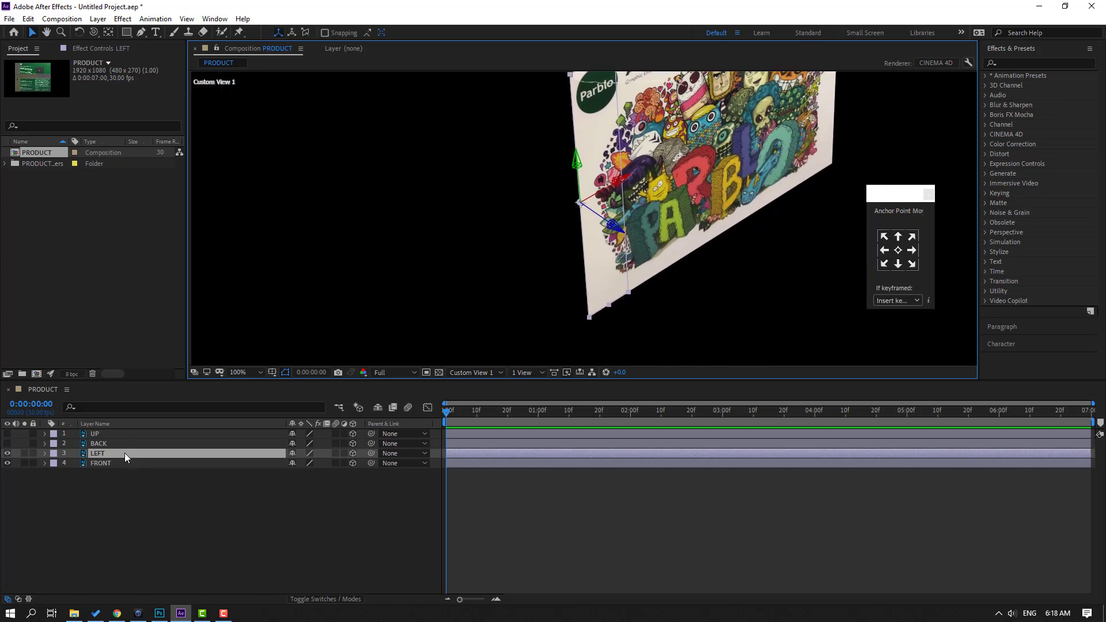
pyautogui.press('r')
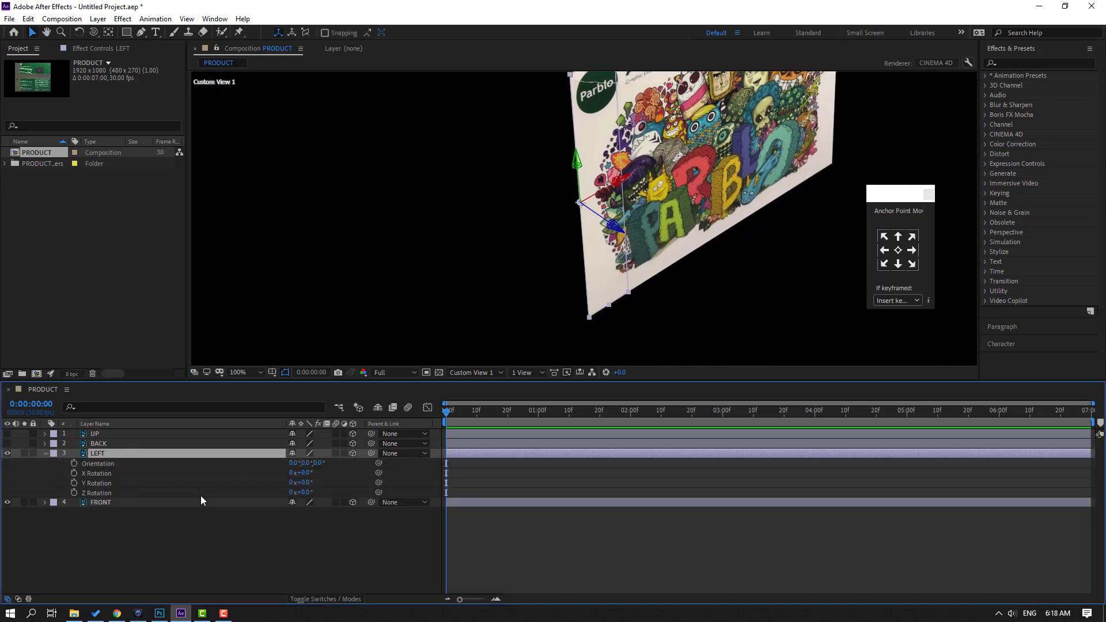
pyautogui.click(94, 485)
pyautogui.click(303, 483)
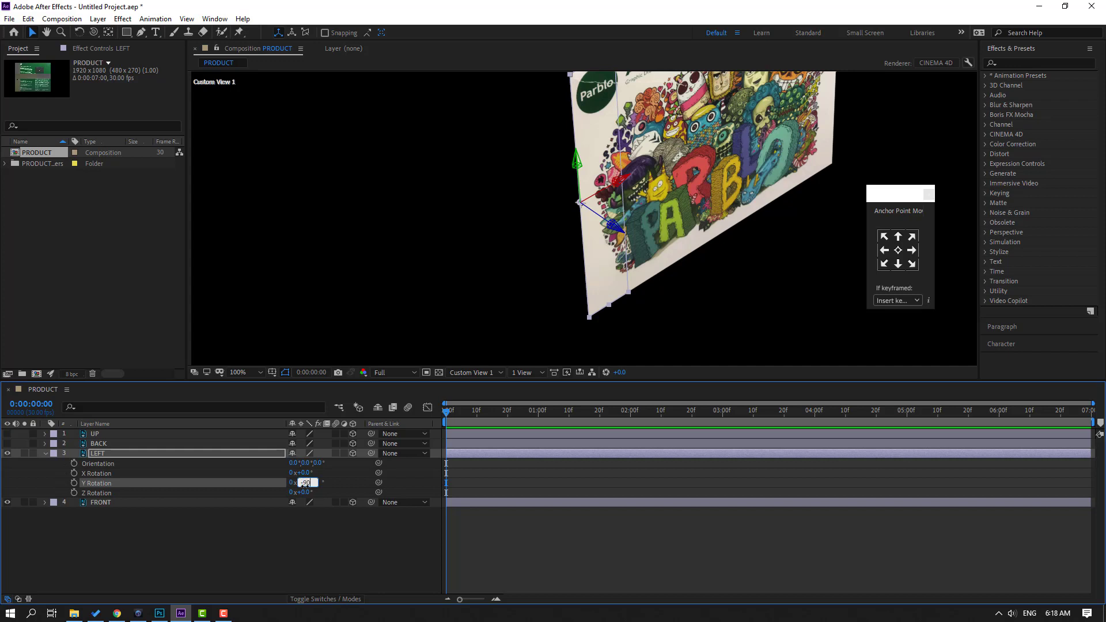
pyautogui.write('-90')
pyautogui.press('Return')
pyautogui.click(353, 535)
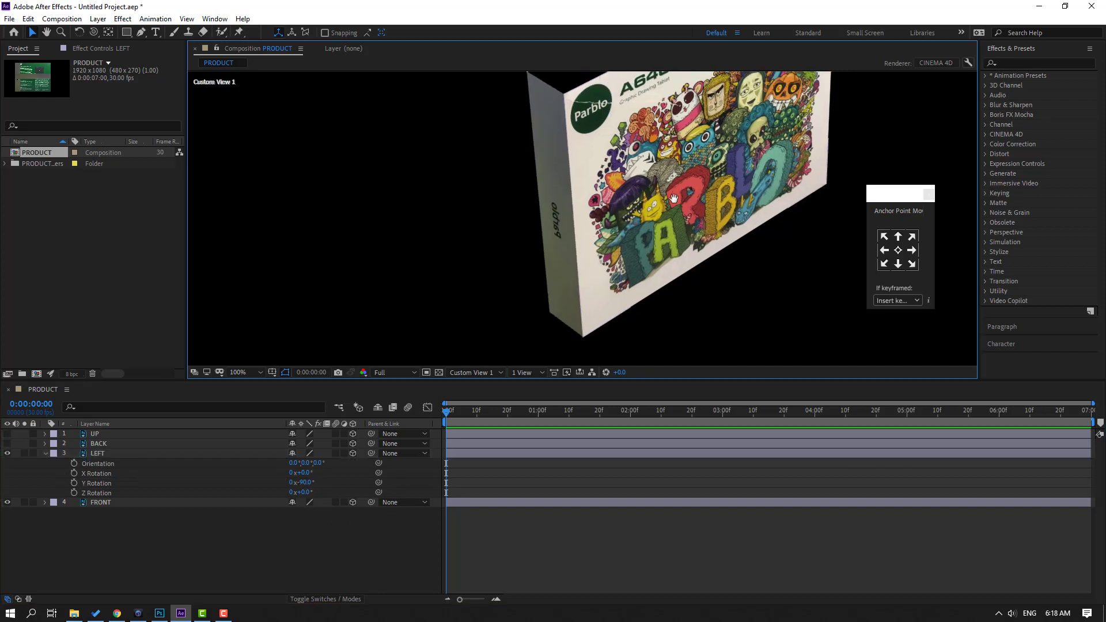
pyautogui.moveTo(674, 198); pyautogui.dragTo(666, 212)
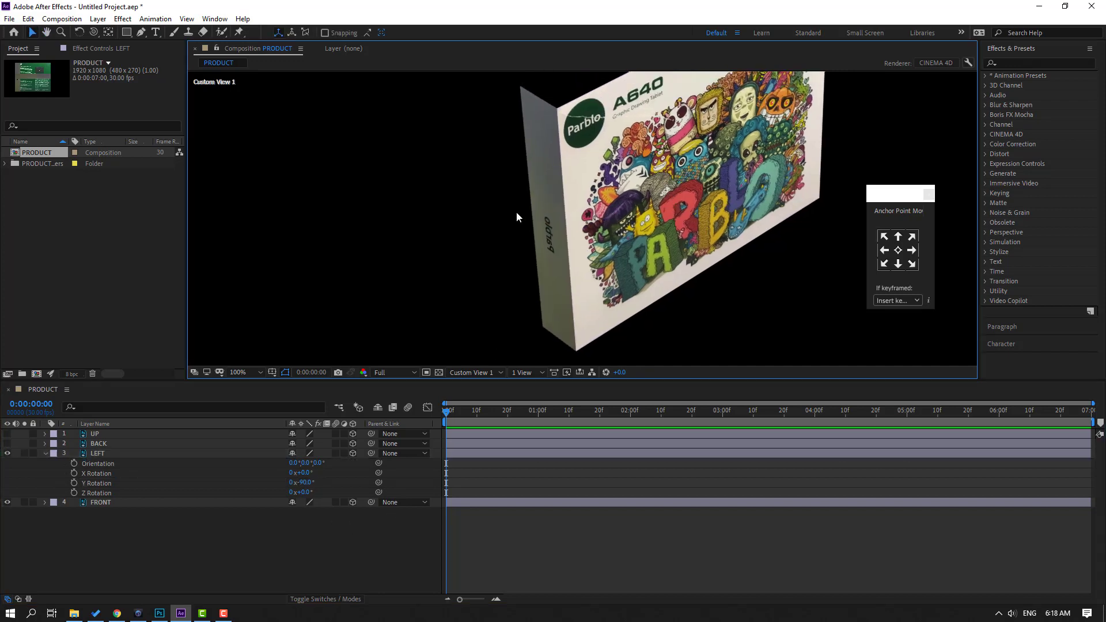
# - Collapse the LEFT layer's properties and make the BACK layer visible again
pyautogui.click(44, 453)
pyautogui.click(98, 444)
pyautogui.click(7, 444)
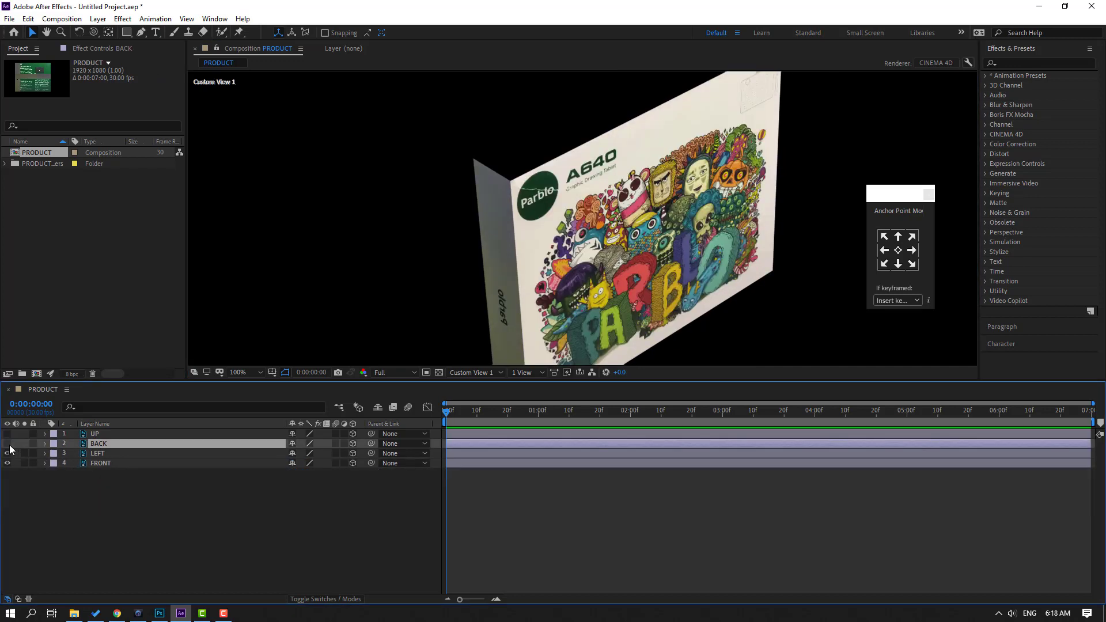
pyautogui.click(7, 444)
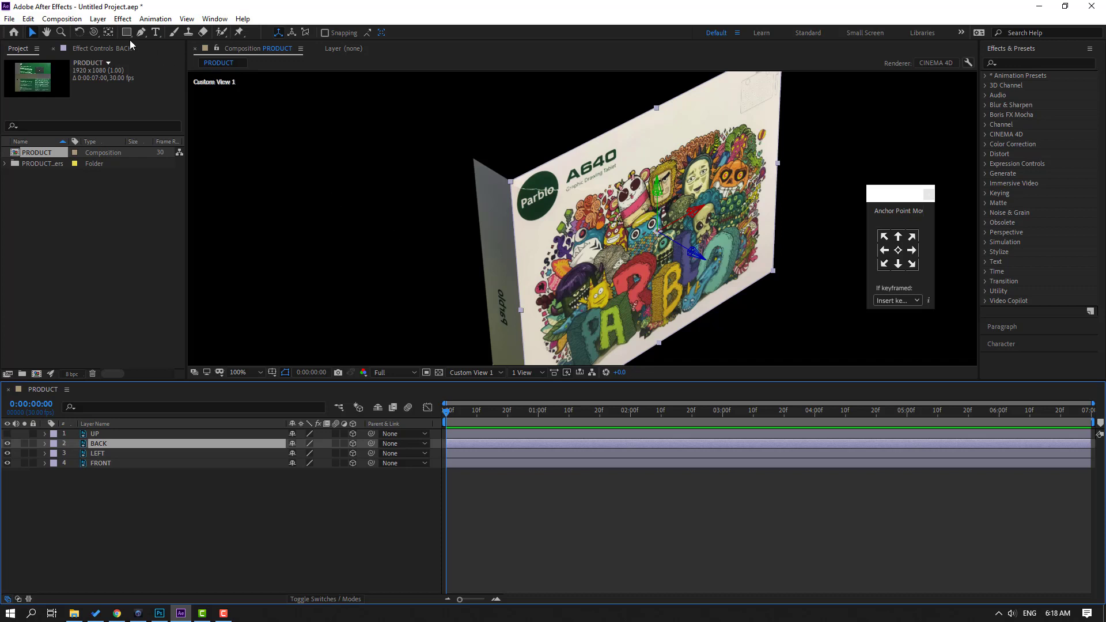
# - Move the BACK layer backward along its Z axis until it meets the rear edge of the LEFT side panel
pyautogui.click(94, 31)
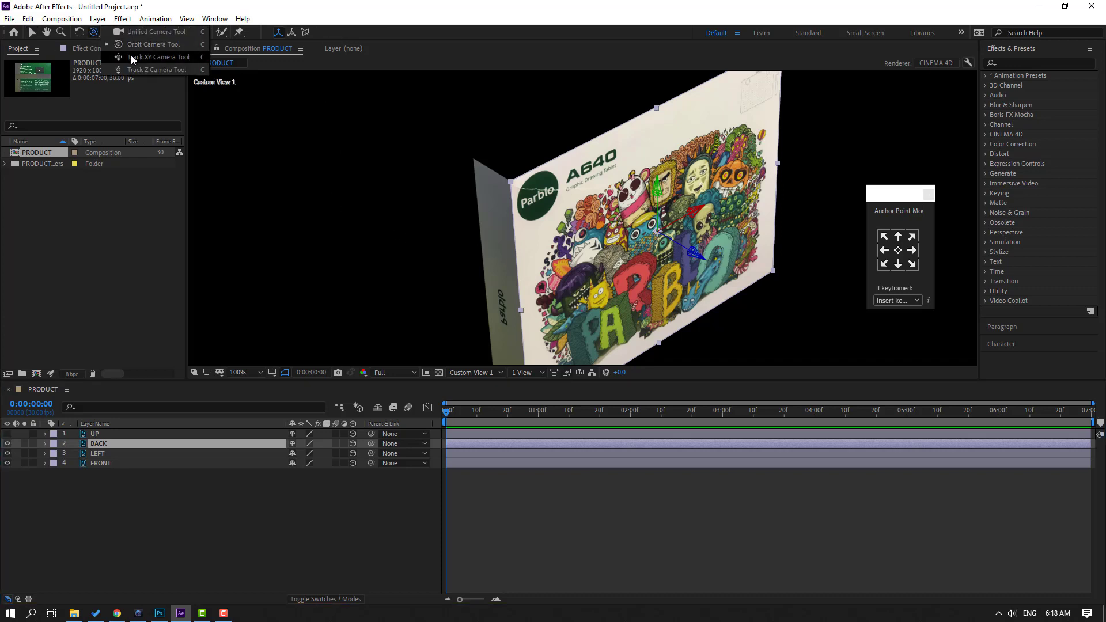
pyautogui.click(144, 33)
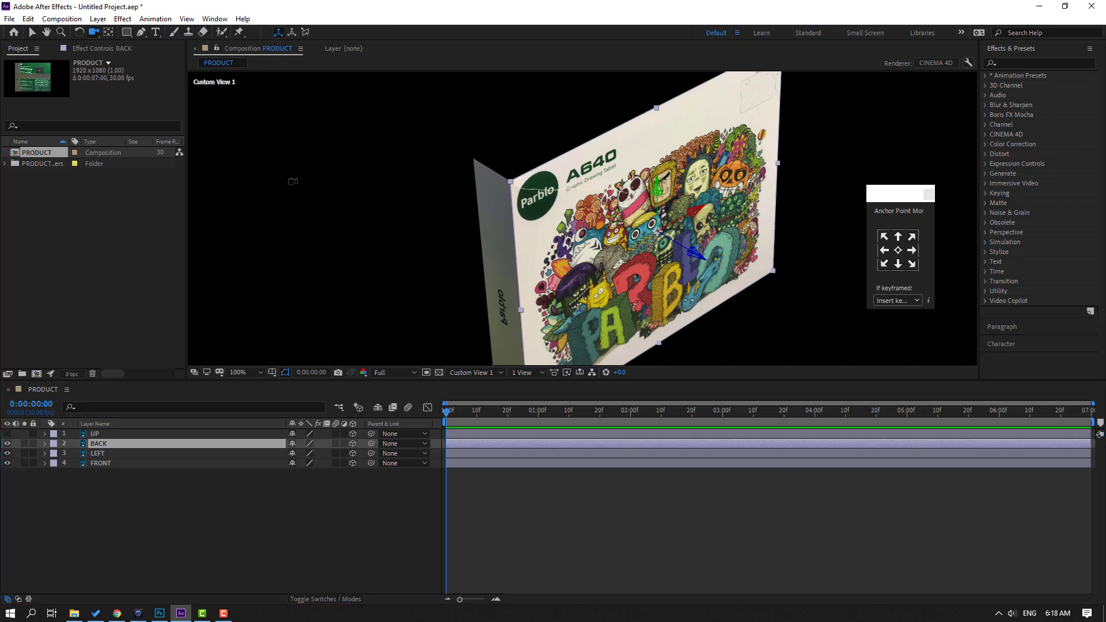
pyautogui.click(94, 32)
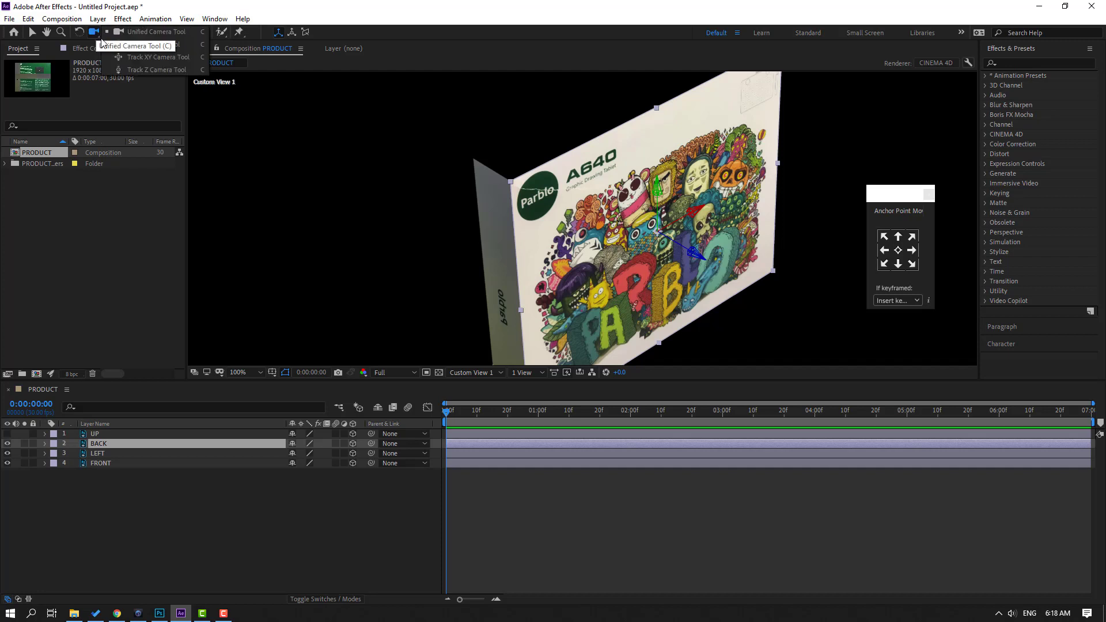
pyautogui.click(155, 32)
pyautogui.moveTo(461, 235); pyautogui.dragTo(588, 223)
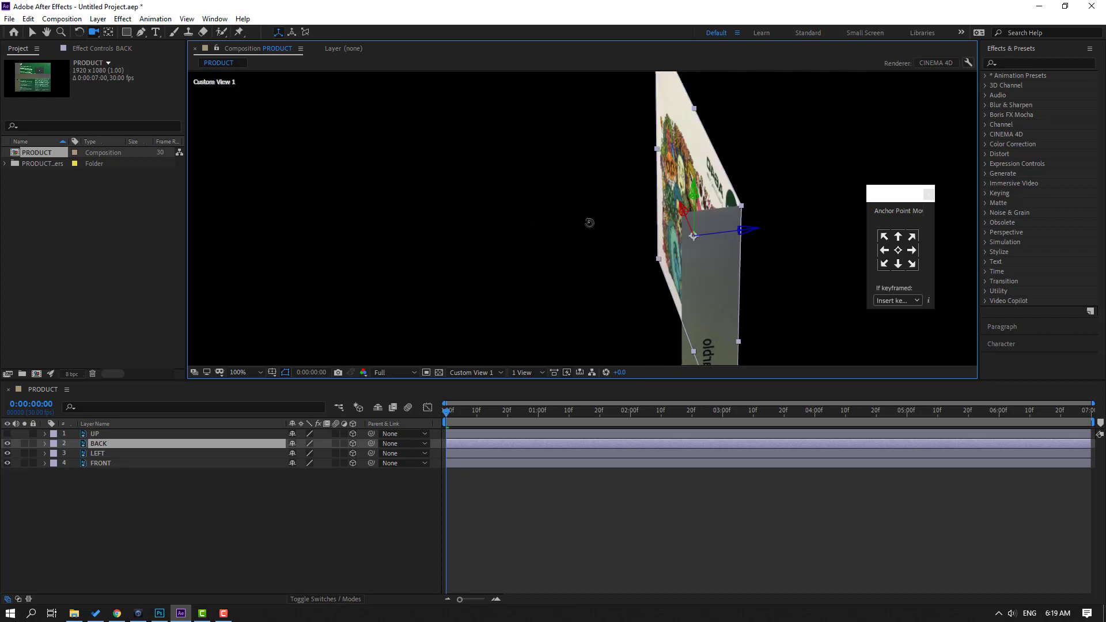
pyautogui.hotkey('shift', '/')
pyautogui.click(189, 500)
pyautogui.click(96, 446)
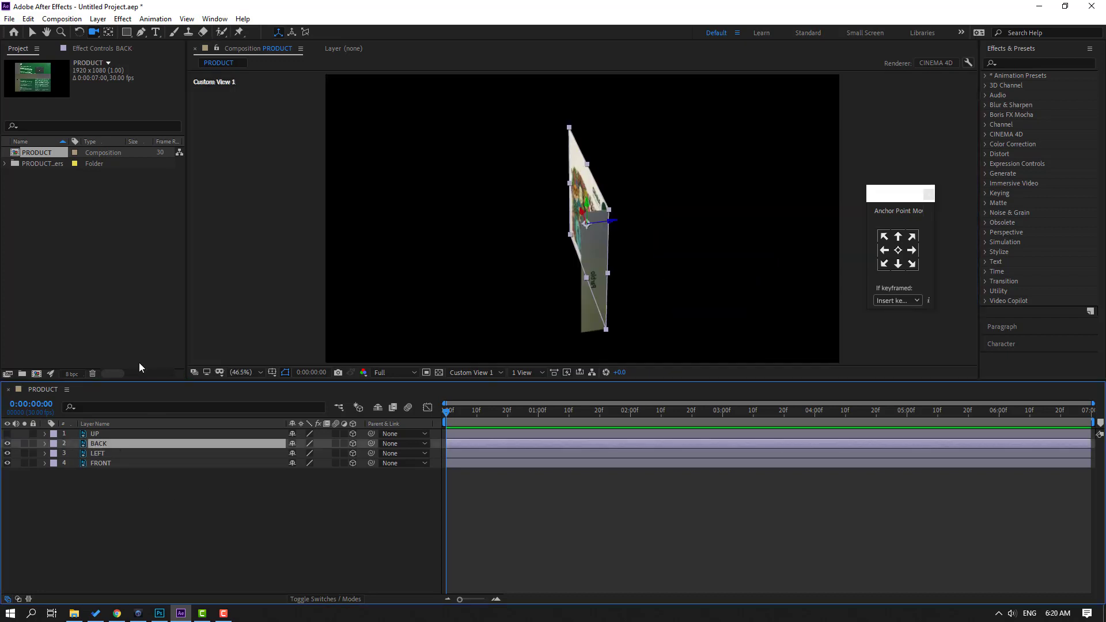
pyautogui.click(32, 32)
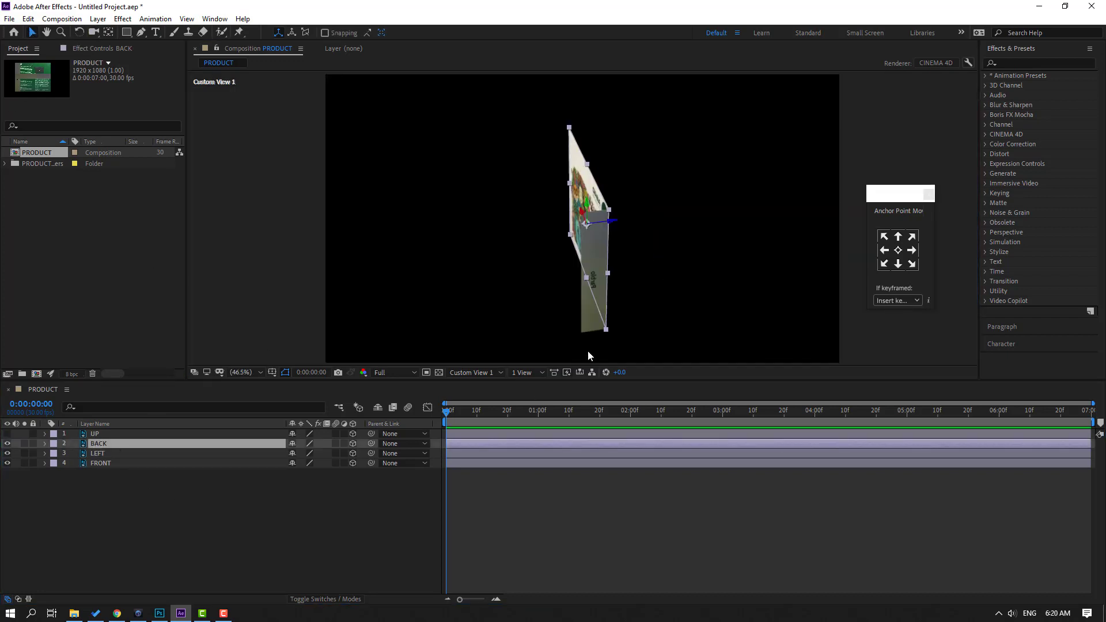
pyautogui.press('.')
pyautogui.press('.')
pyautogui.press('.')
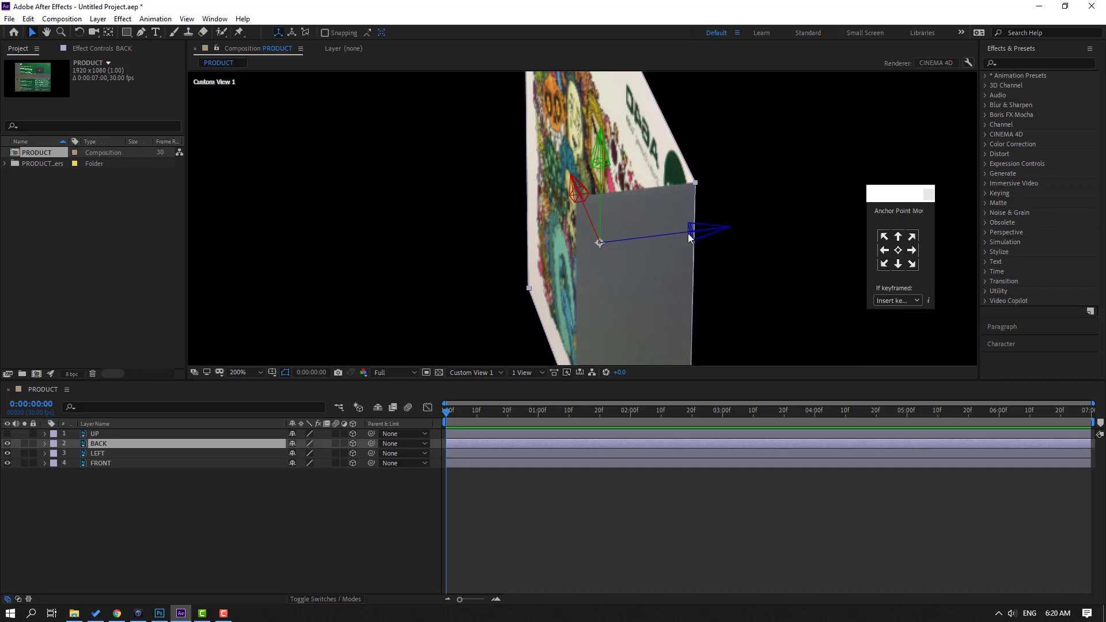
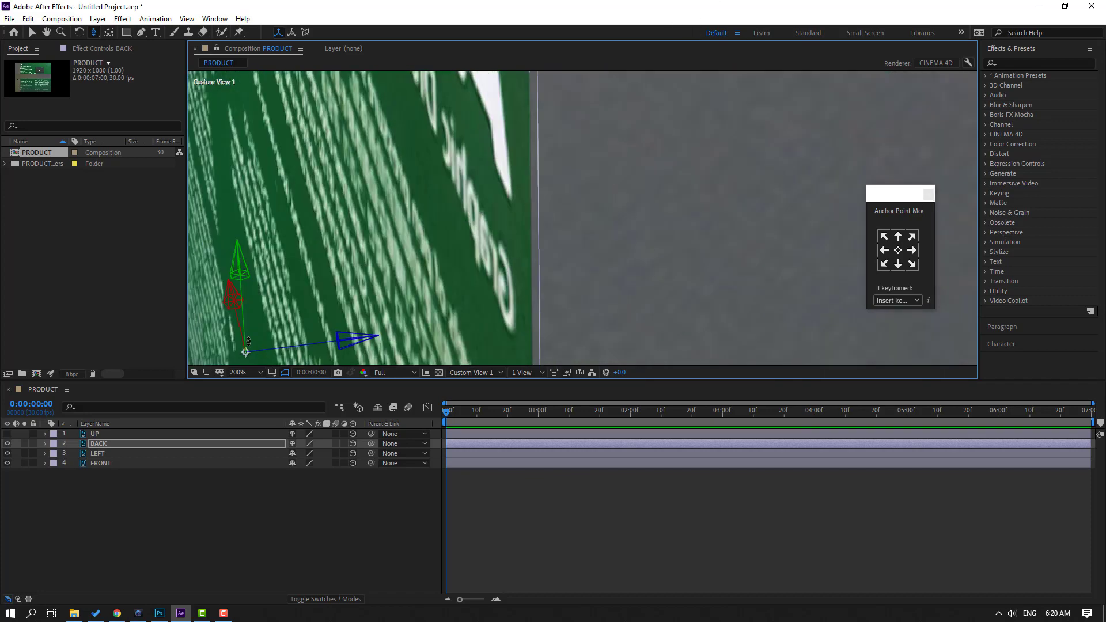
pyautogui.click(32, 33)
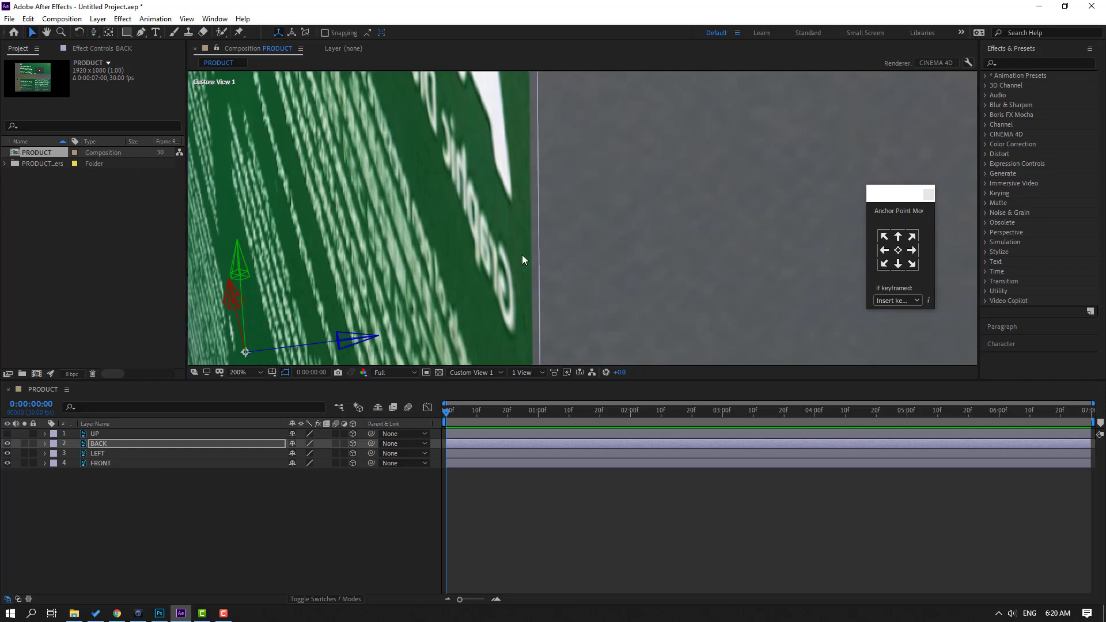
pyautogui.scroll(-1, 516, 261)
pyautogui.click(170, 420)
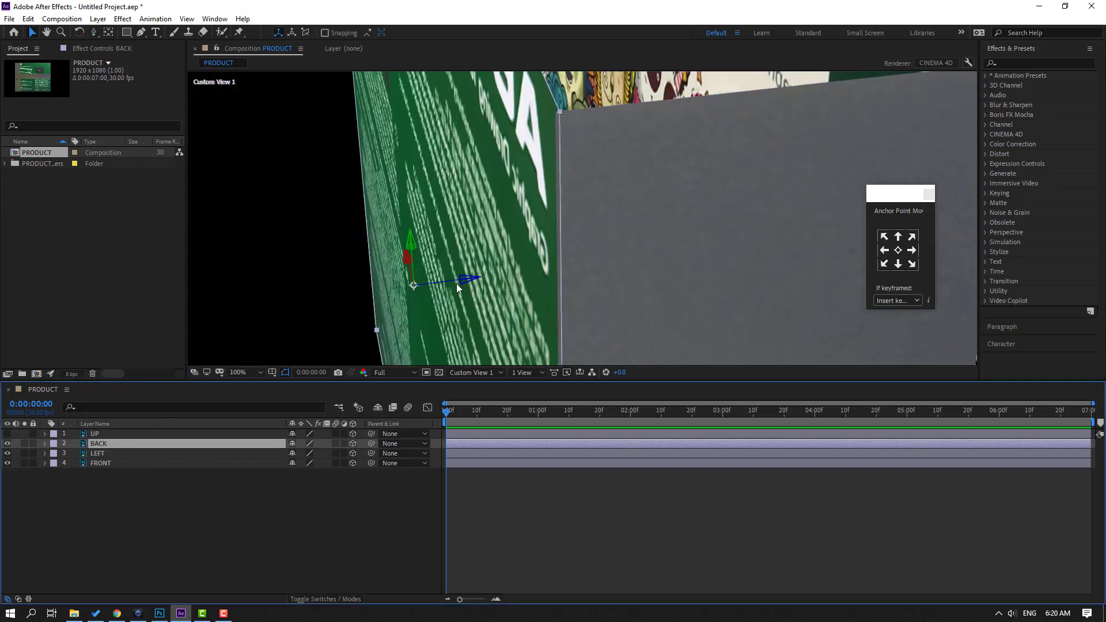
pyautogui.moveTo(465, 278); pyautogui.dragTo(463, 277)
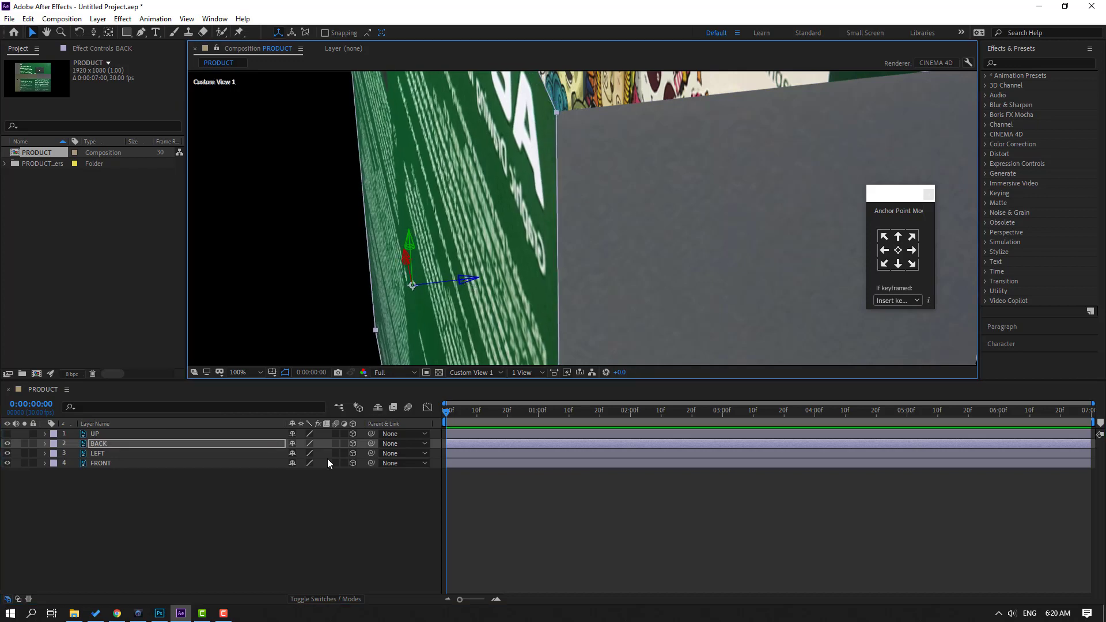
# - Inspect the joined BACK, LEFT and FRONT panels from the side and front in an enlarged viewer fitted up to 100%
pyautogui.click(278, 479)
pyautogui.scroll(-1, 447, 218)
pyautogui.scroll(-2, 447, 218)
pyautogui.scroll(1, 444, 232)
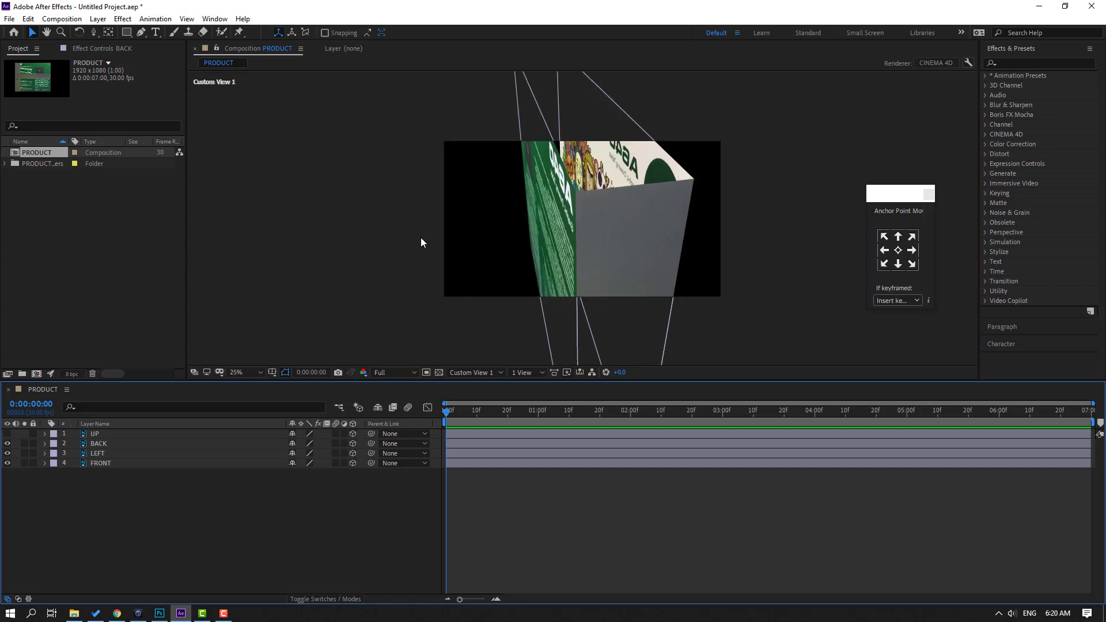
pyautogui.click(94, 34)
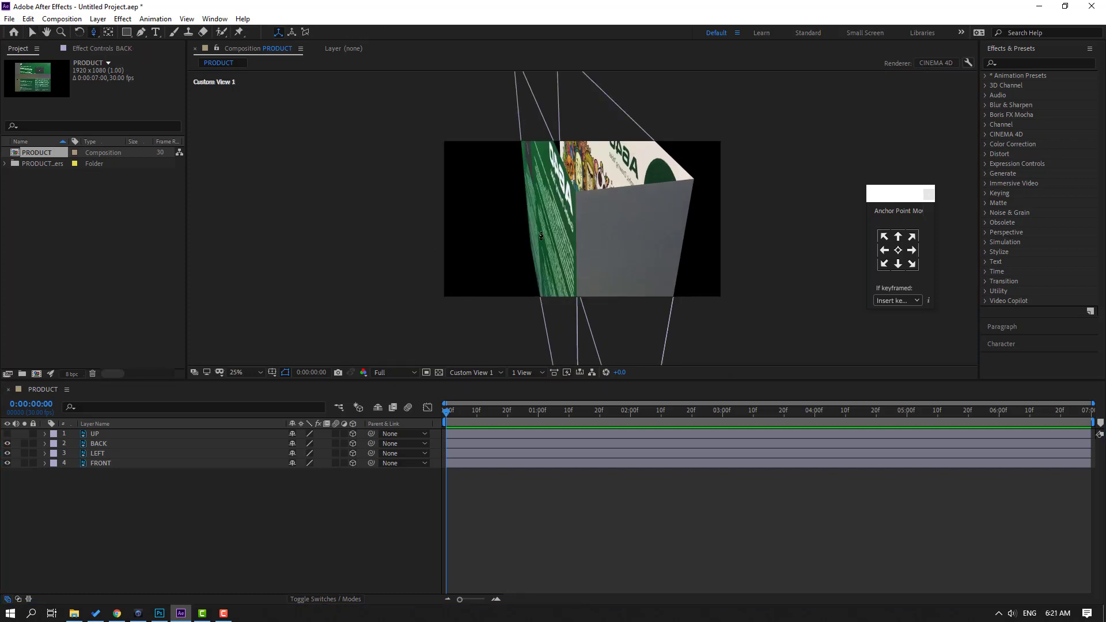
pyautogui.moveTo(551, 197); pyautogui.dragTo(592, 265)
pyautogui.click(246, 371)
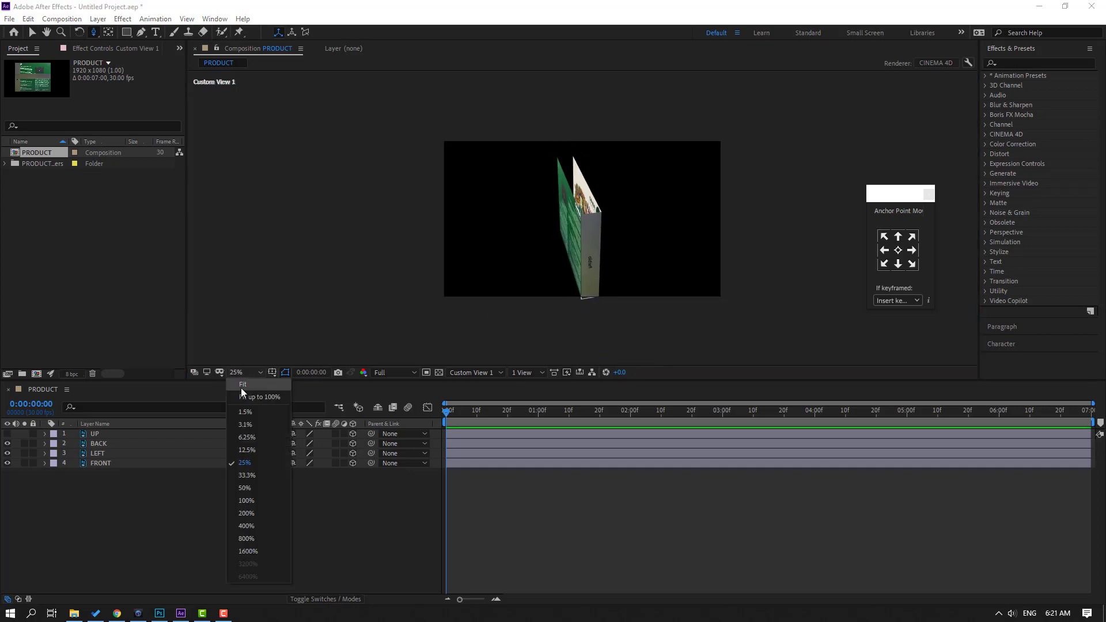
pyautogui.click(261, 400)
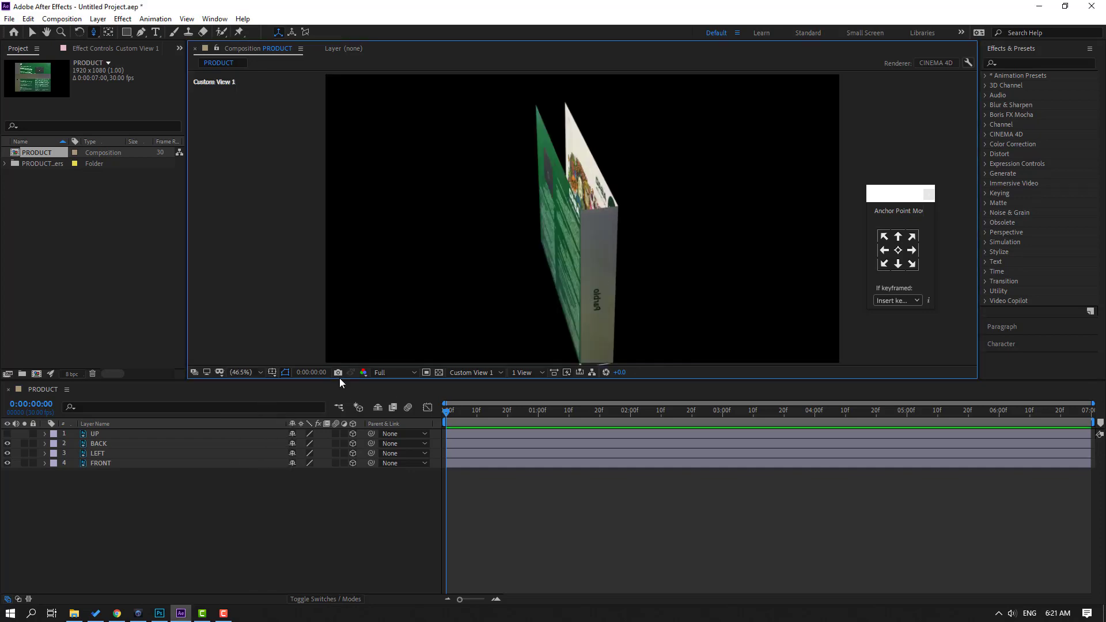
pyautogui.moveTo(334, 382); pyautogui.dragTo(355, 415)
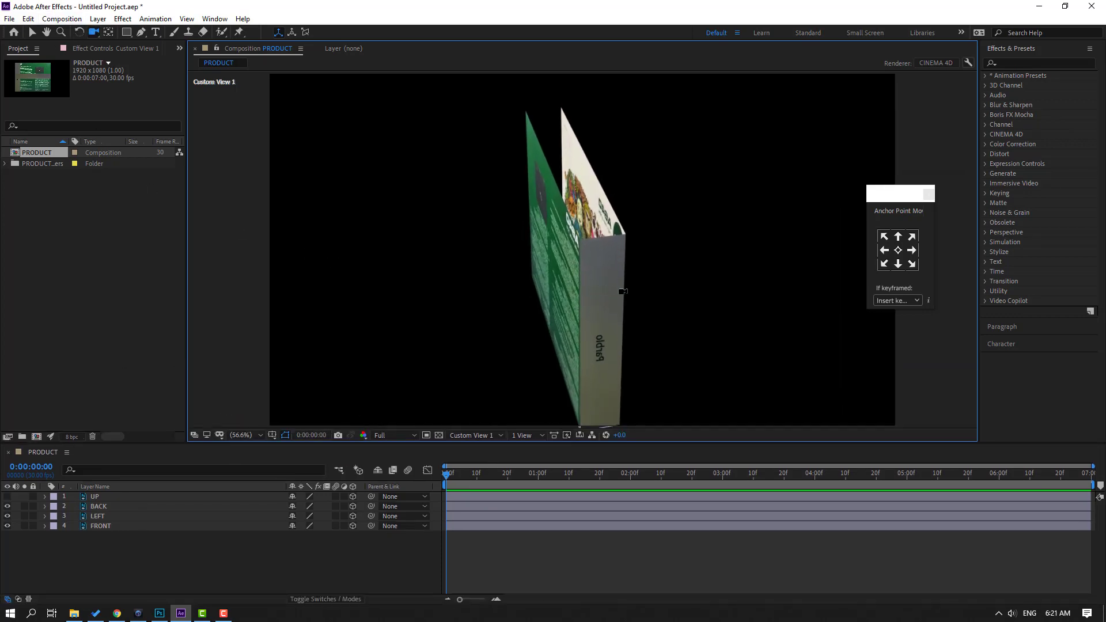
pyautogui.moveTo(562, 278); pyautogui.dragTo(439, 293)
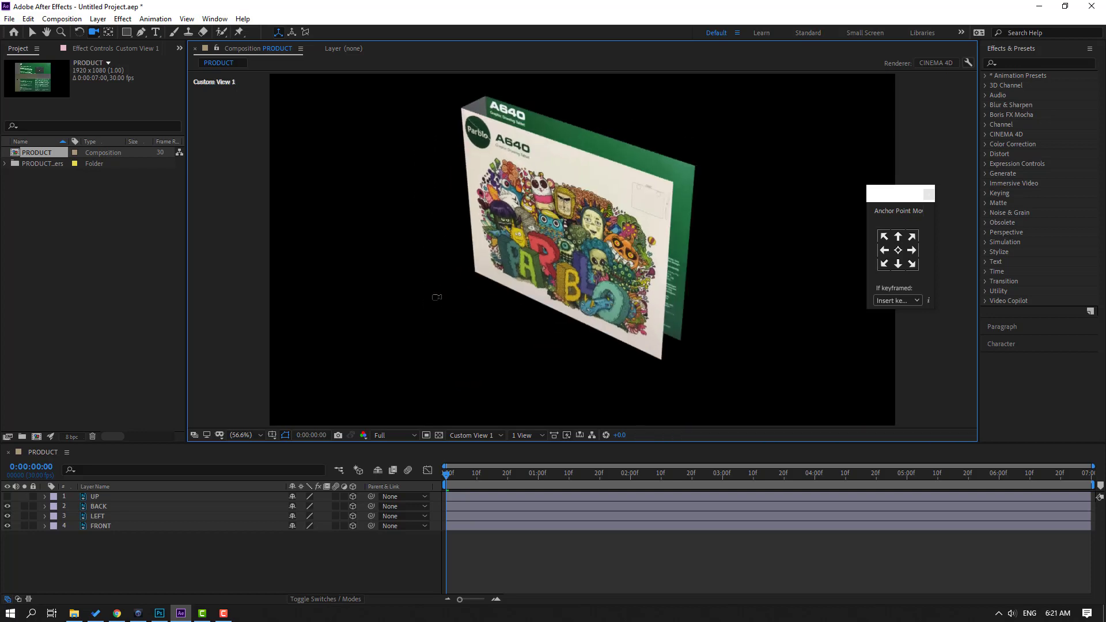
# - Duplicate the LEFT layer and rename the copy RIGHT
pyautogui.press('v')
pyautogui.click(94, 519)
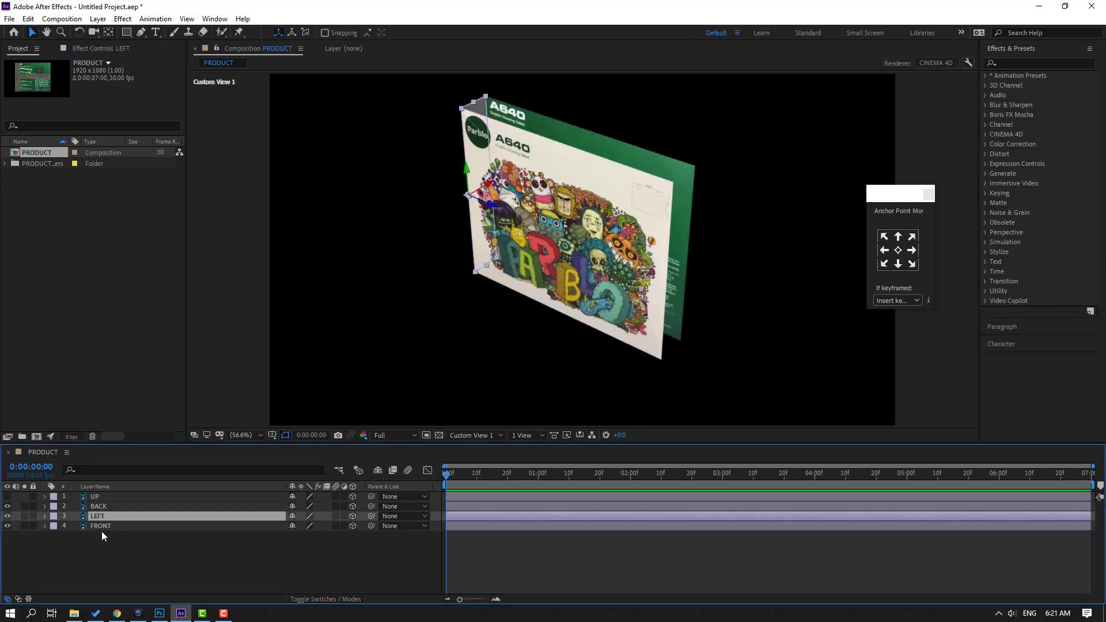
pyautogui.hotkey('ctrl', 'd')
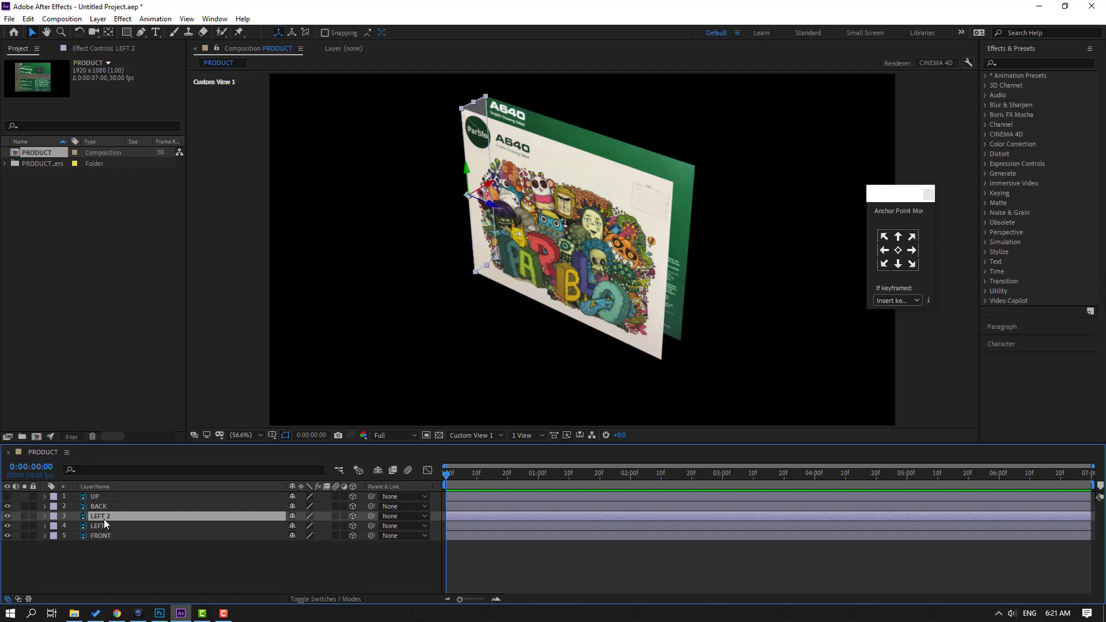
pyautogui.press('Return')
pyautogui.write('RIGHT')
pyautogui.press('Return')
# - Move the RIGHT layer across the box and fine-tune its position so it meets the right edge of the FRONT panel
pyautogui.moveTo(492, 207); pyautogui.dragTo(738, 214)
pyautogui.press('c')
pyautogui.moveTo(94, 32); pyautogui.dragTo(135, 74)
pyautogui.moveTo(720, 190); pyautogui.dragTo(808, 93)
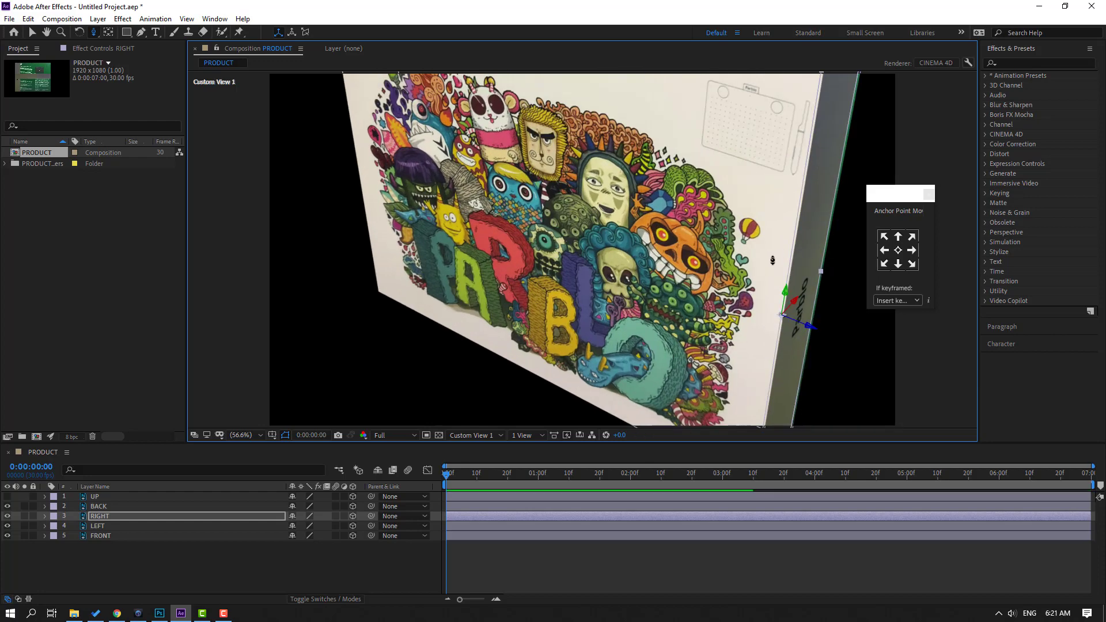
pyautogui.moveTo(765, 247); pyautogui.dragTo(591, 306)
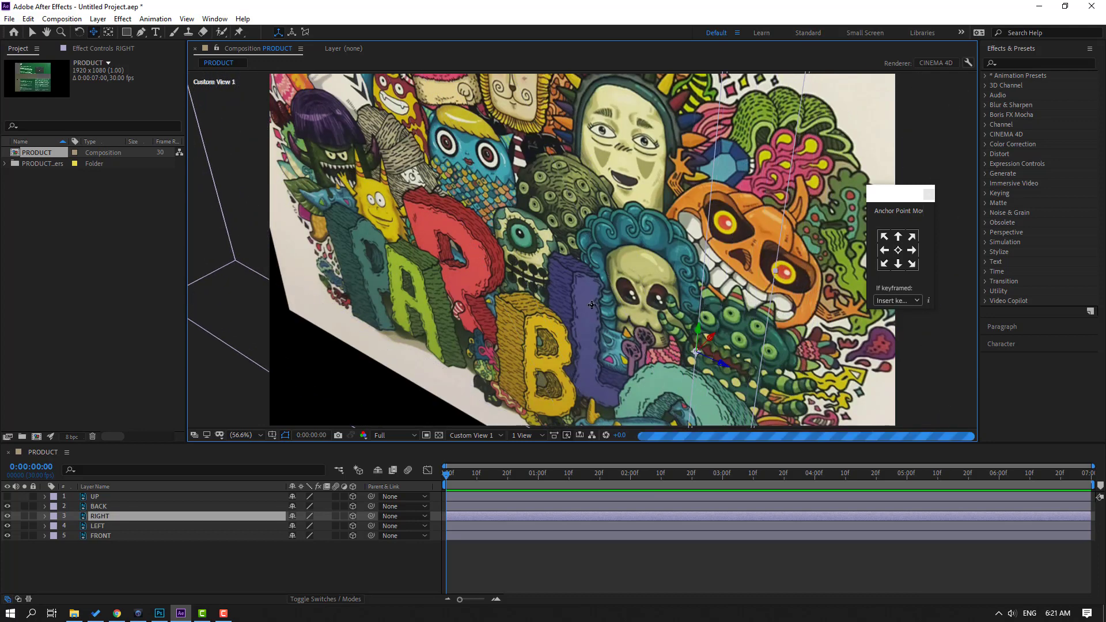
pyautogui.press('v')
pyautogui.click(91, 516)
pyautogui.moveTo(719, 366); pyautogui.dragTo(721, 369)
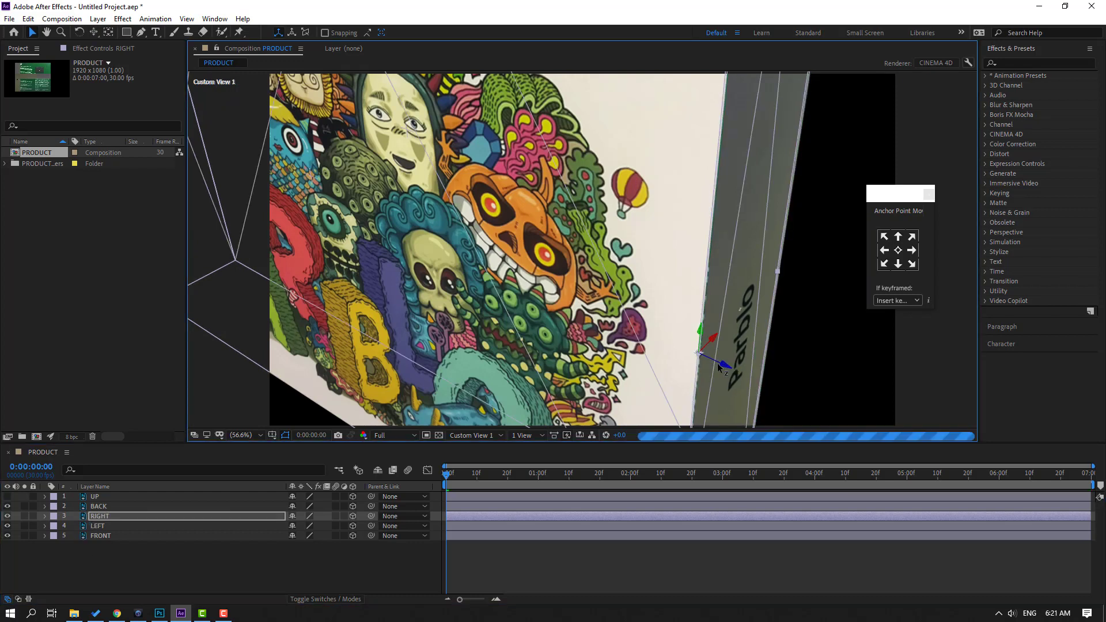
# - Examine the whole box with its RIGHT side in place, with the view fitted up to 100%
pyautogui.click(691, 544)
pyautogui.scroll(-3, 588, 345)
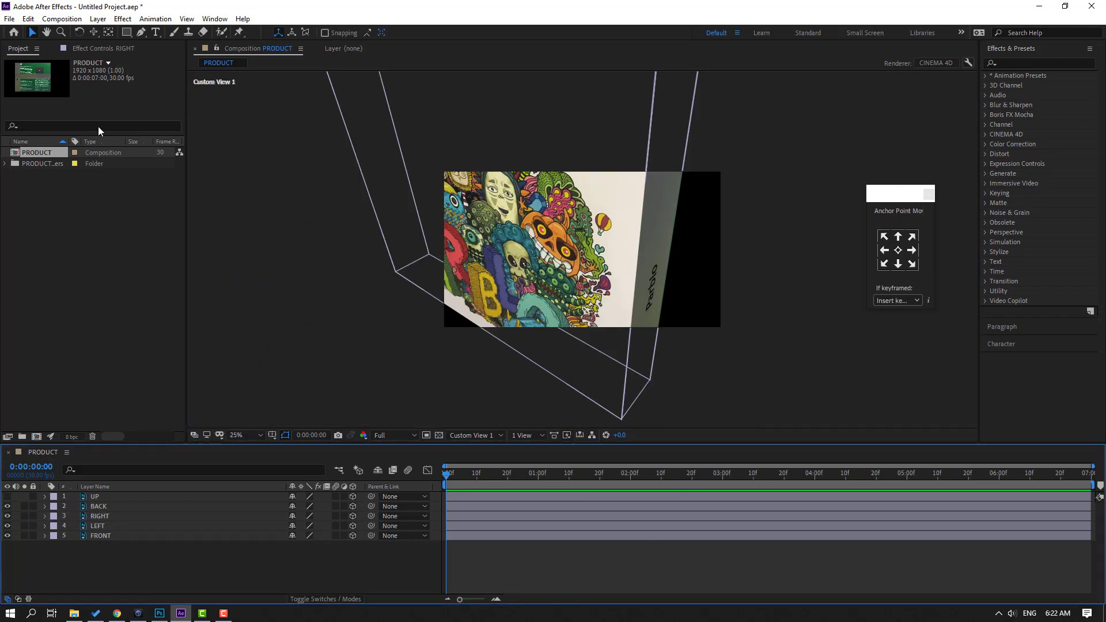
pyautogui.moveTo(93, 33); pyautogui.dragTo(132, 72)
pyautogui.moveTo(588, 221); pyautogui.dragTo(564, 230)
pyautogui.press('c')
pyautogui.press('c')
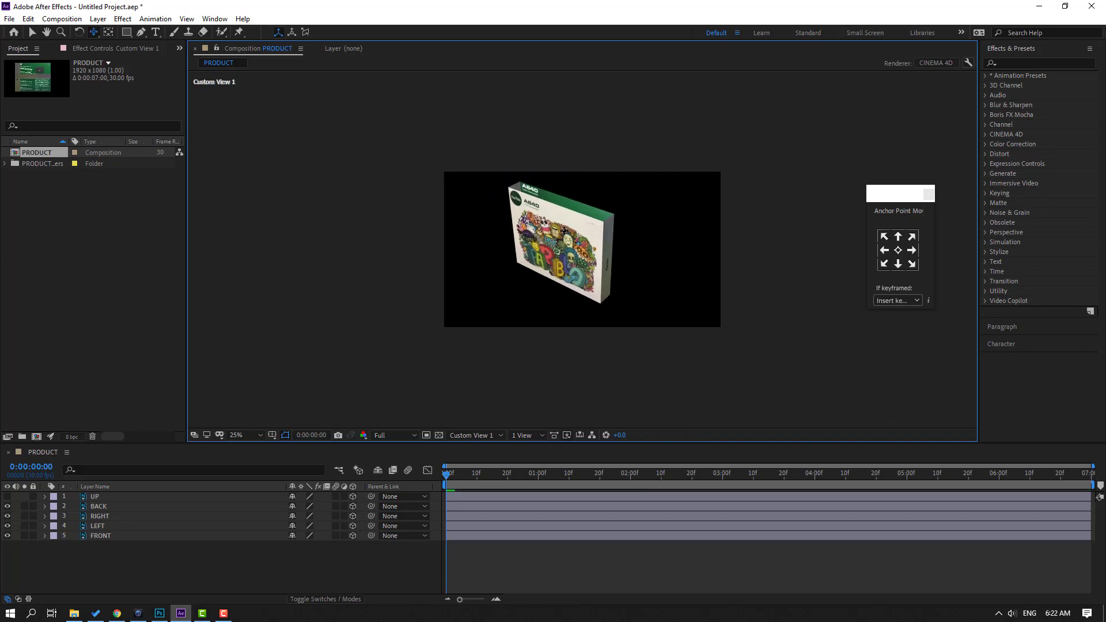
pyautogui.click(247, 436)
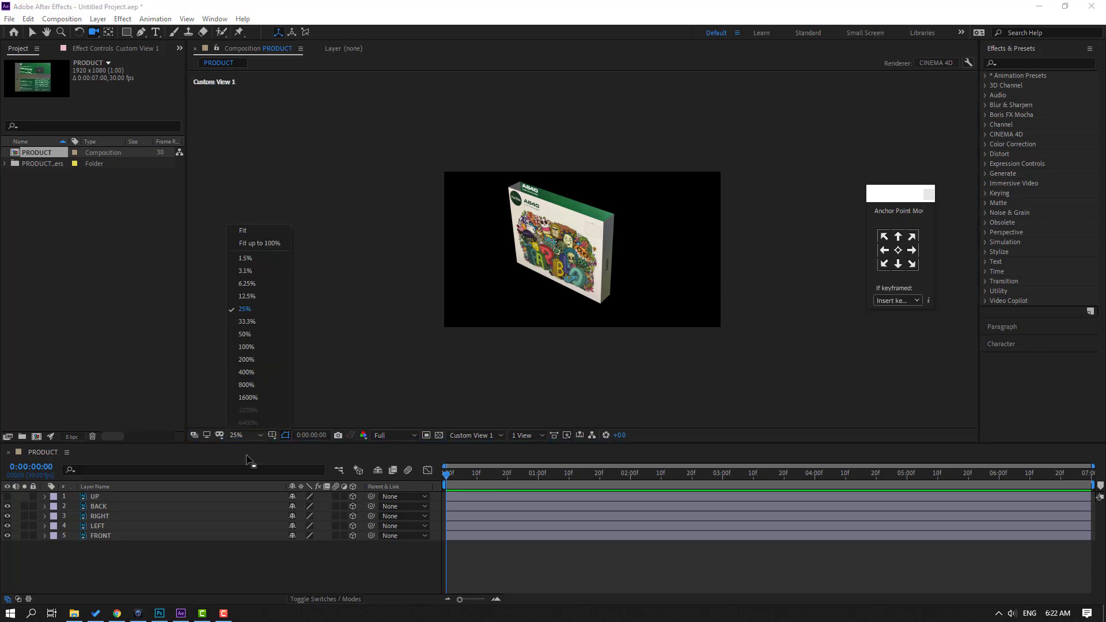
pyautogui.click(262, 247)
# - Make the UP layer visible and raise it until its lower edge meets the top edge of the FRONT panel
pyautogui.press('v')
pyautogui.click(61, 571)
pyautogui.click(93, 497)
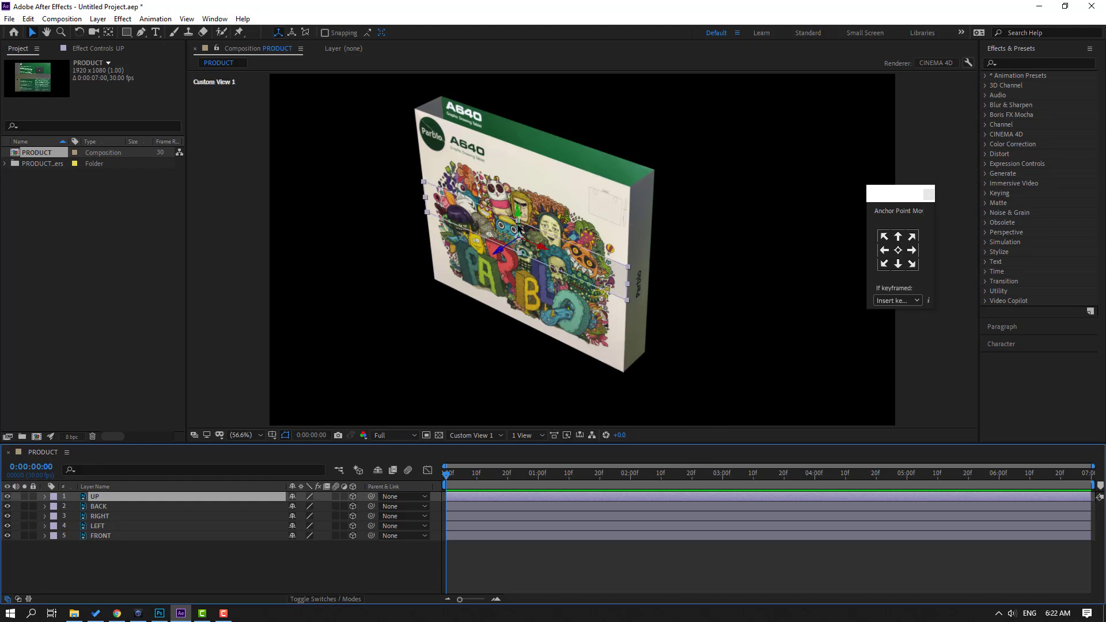
pyautogui.moveTo(518, 219); pyautogui.dragTo(573, 86)
pyautogui.scroll(2, 500, 184)
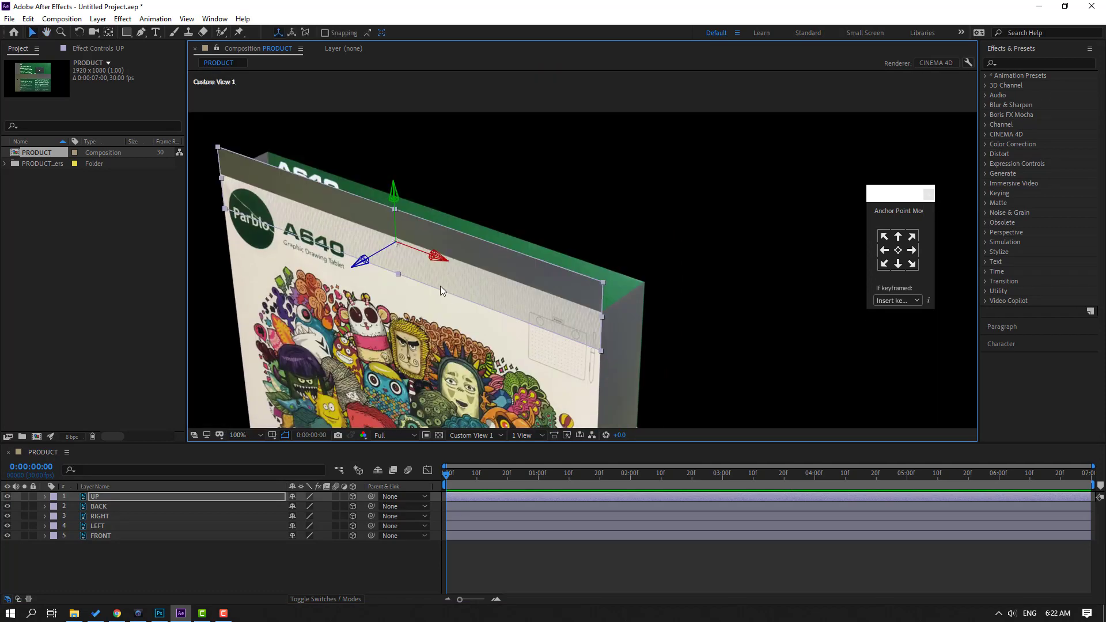
pyautogui.moveTo(396, 186); pyautogui.dragTo(394, 156)
pyautogui.scroll(2, 653, 242)
pyautogui.scroll(2, 582, 219)
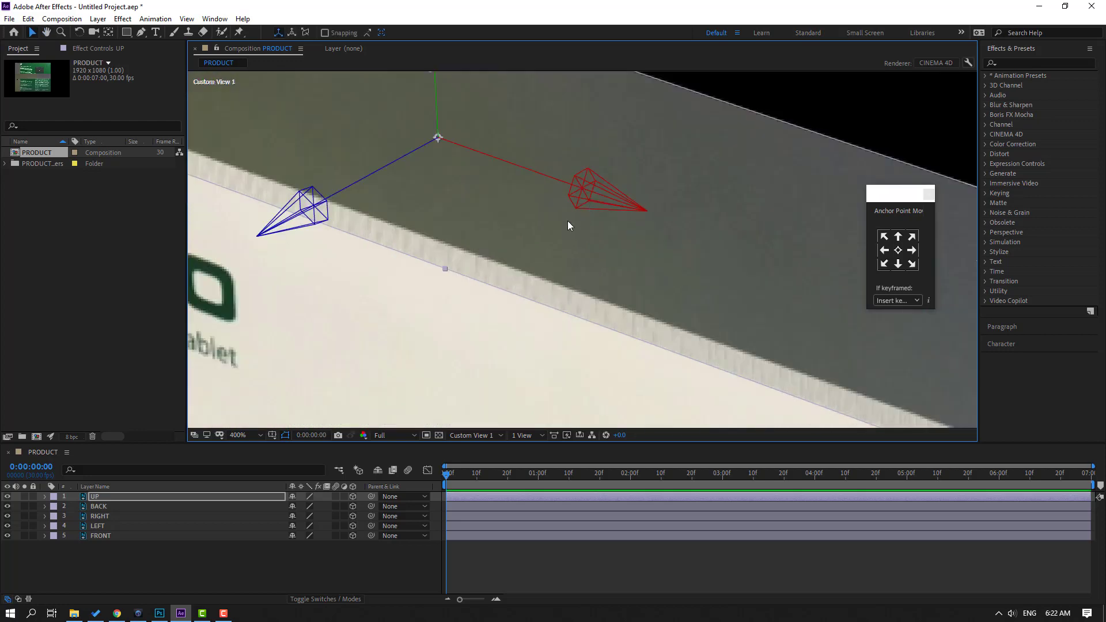
pyautogui.moveTo(437, 107); pyautogui.dragTo(451, 74)
pyautogui.scroll(-4, 551, 255)
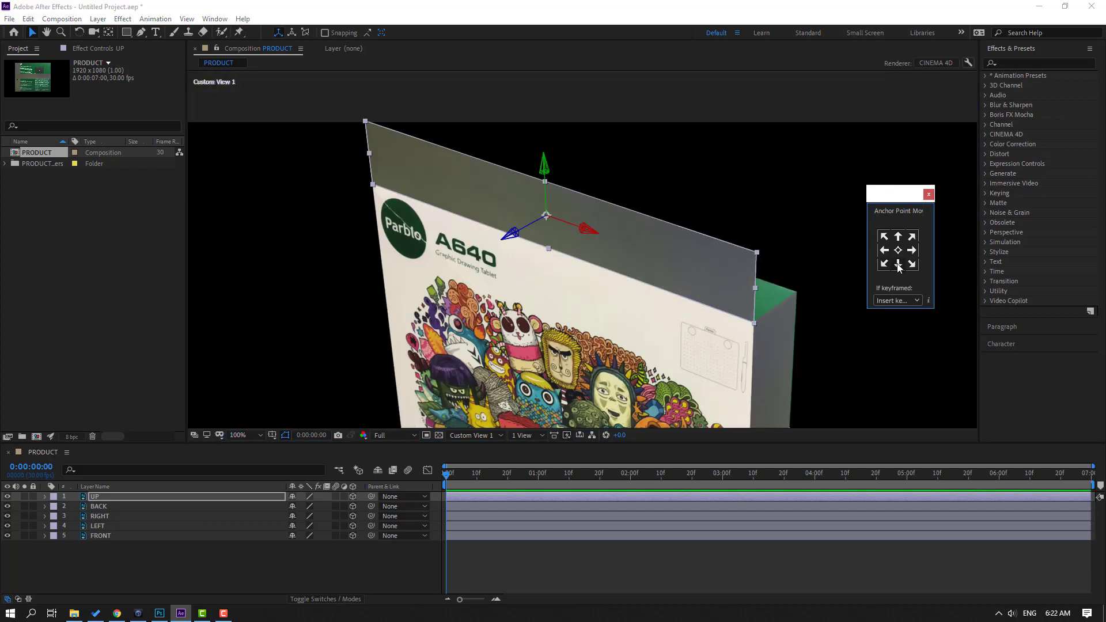
# - Place the UP layer's anchor point at its bottom edge and set its X Rotation to -90° to close the box top
pyautogui.click(898, 264)
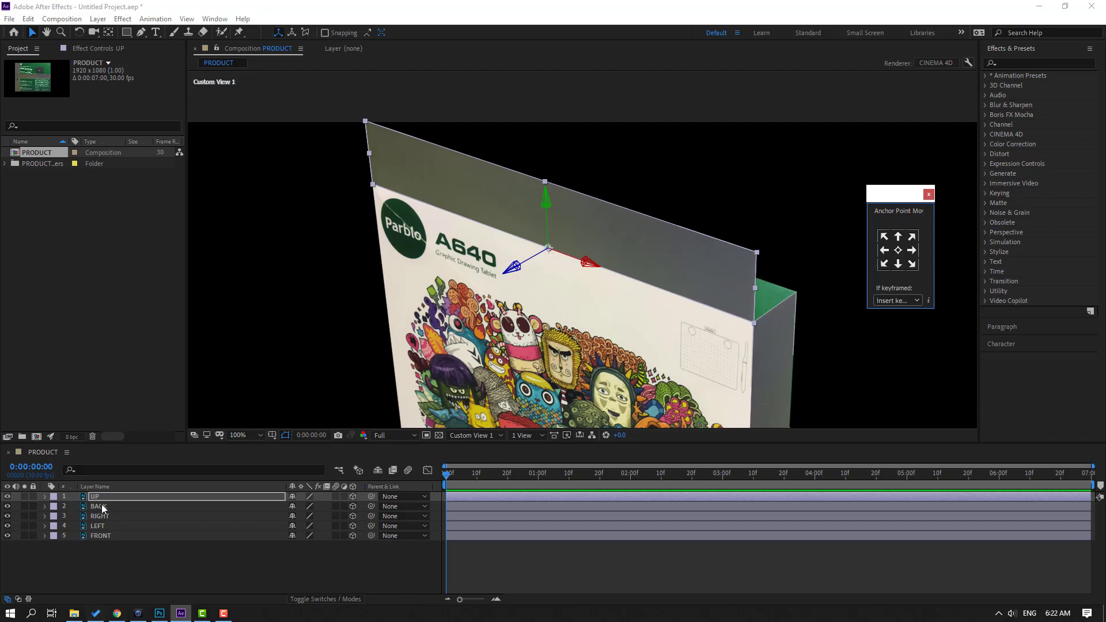
pyautogui.press('r')
pyautogui.click(310, 530)
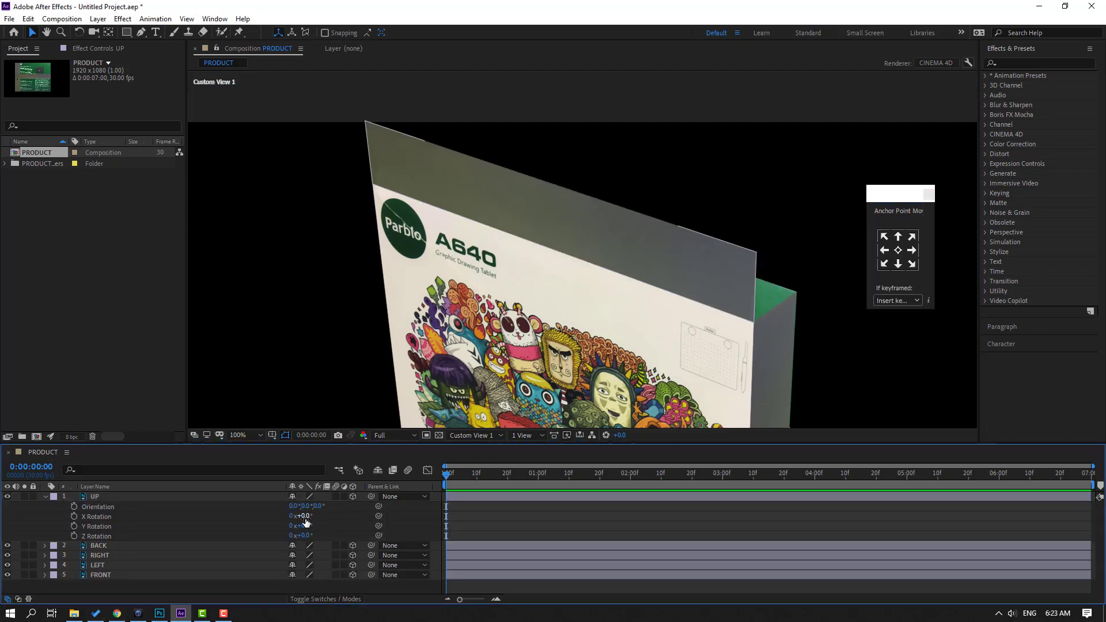
pyautogui.click(304, 516)
pyautogui.write('-90')
pyautogui.press('Return')
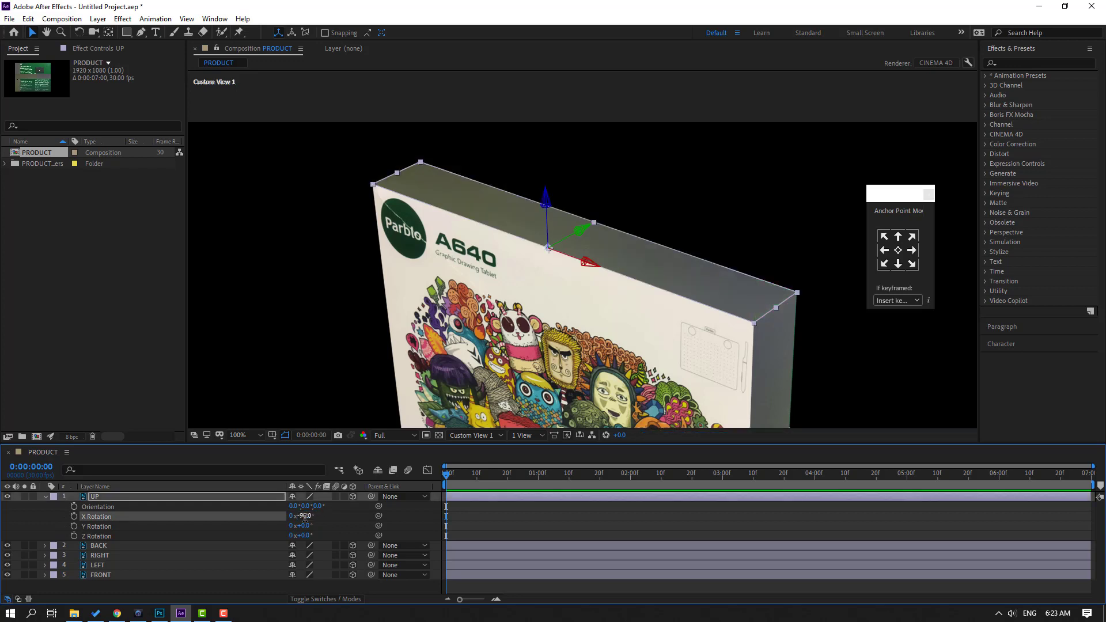
pyautogui.click(687, 526)
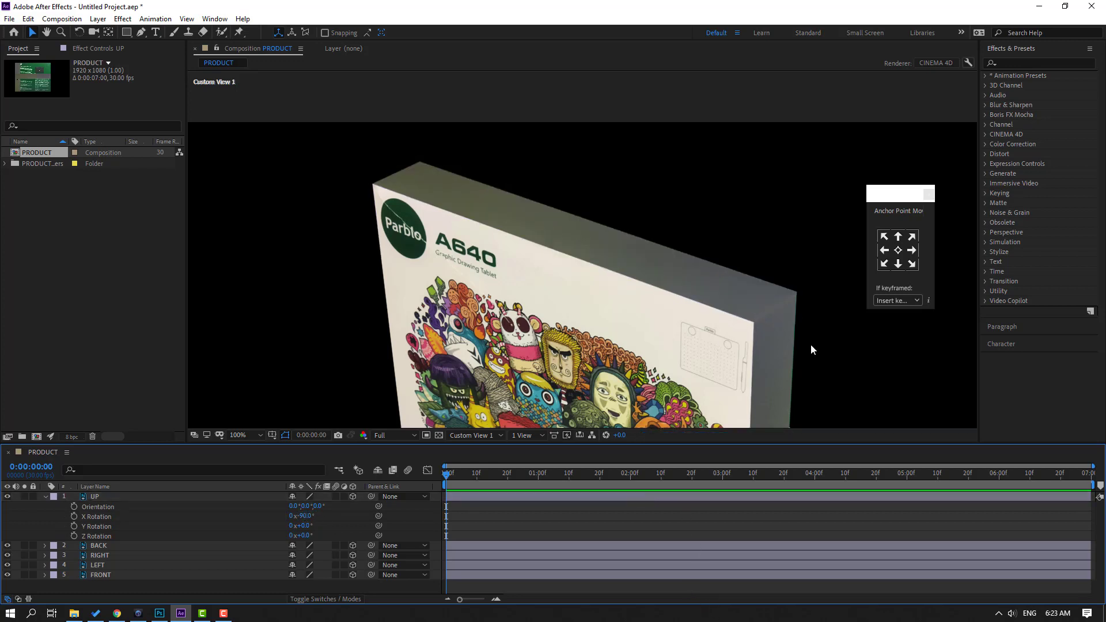
# - Check the folded top panel from the rear and front of the box and collapse the UP layer's properties
pyautogui.press('c')
pyautogui.moveTo(779, 312); pyautogui.dragTo(492, 299)
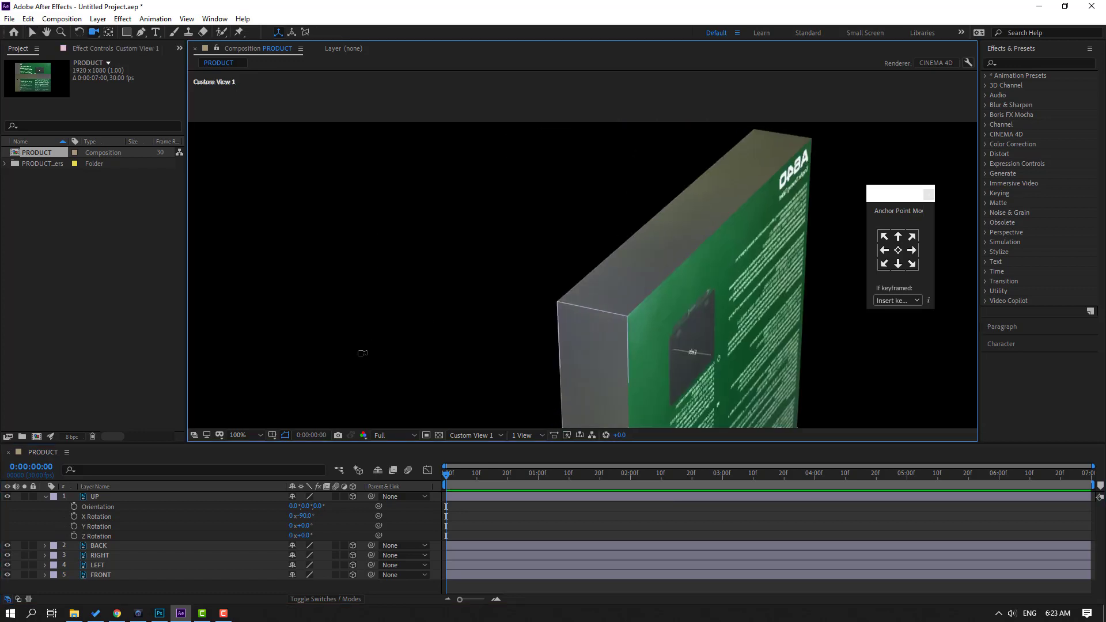
pyautogui.moveTo(383, 309); pyautogui.dragTo(647, 303)
pyautogui.press('v')
pyautogui.click(98, 497)
pyautogui.click(46, 498)
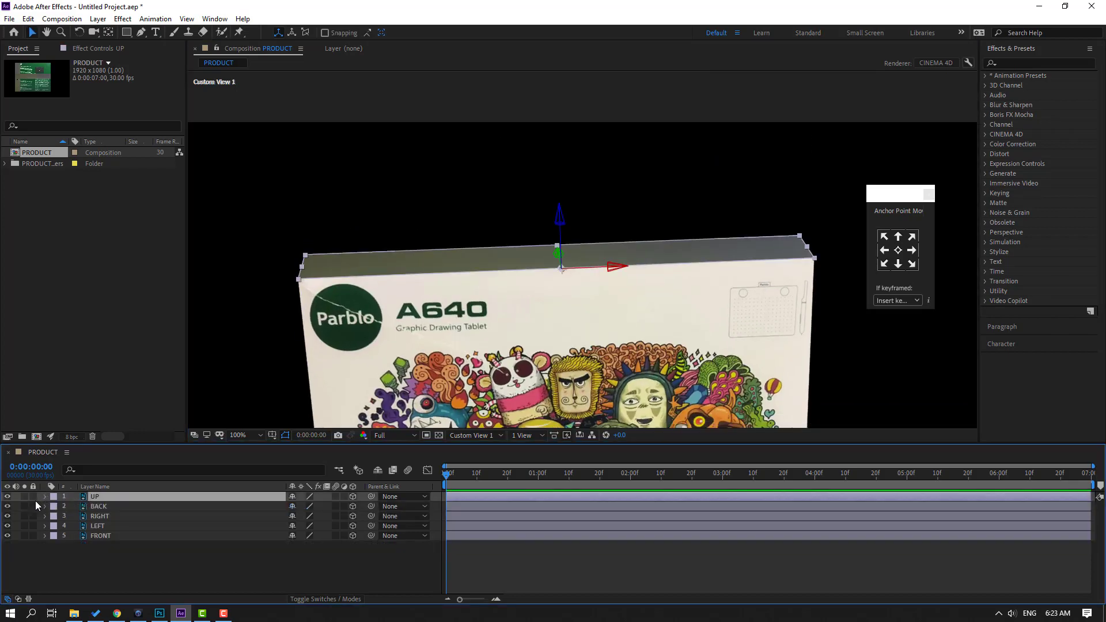
# - Duplicate the UP layer and rename the copy DOWN
pyautogui.hotkey('ctrl', 'd')
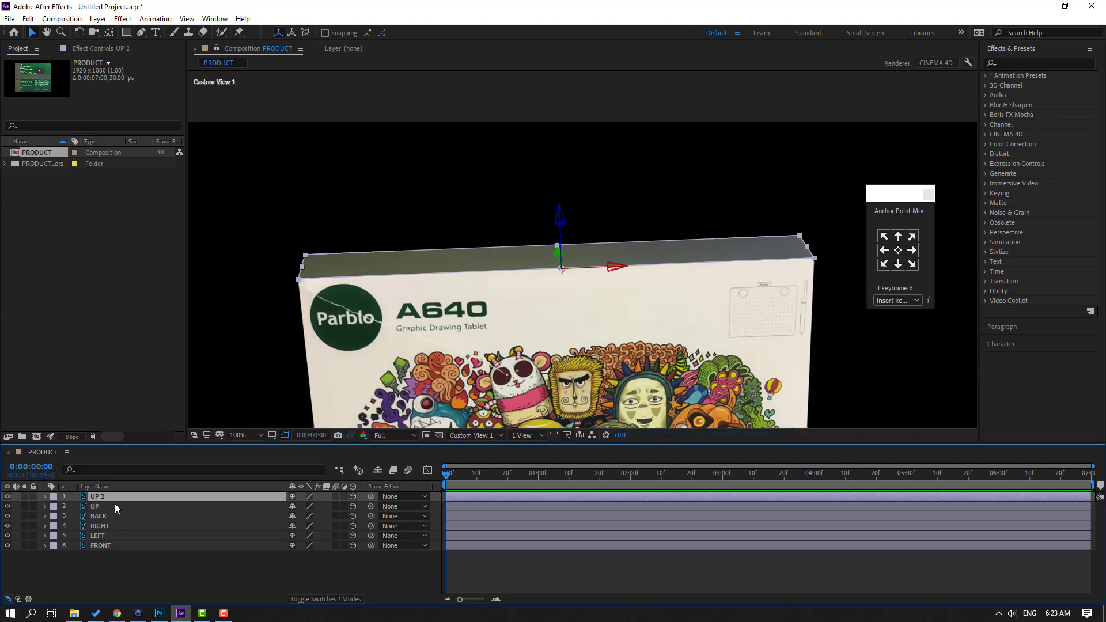
pyautogui.press('Return')
pyautogui.press('Return')
# - Move the DOWN layer along its vertical axis from the box top to the lower edge of the FRONT panel
pyautogui.scroll(-2, 540, 275)
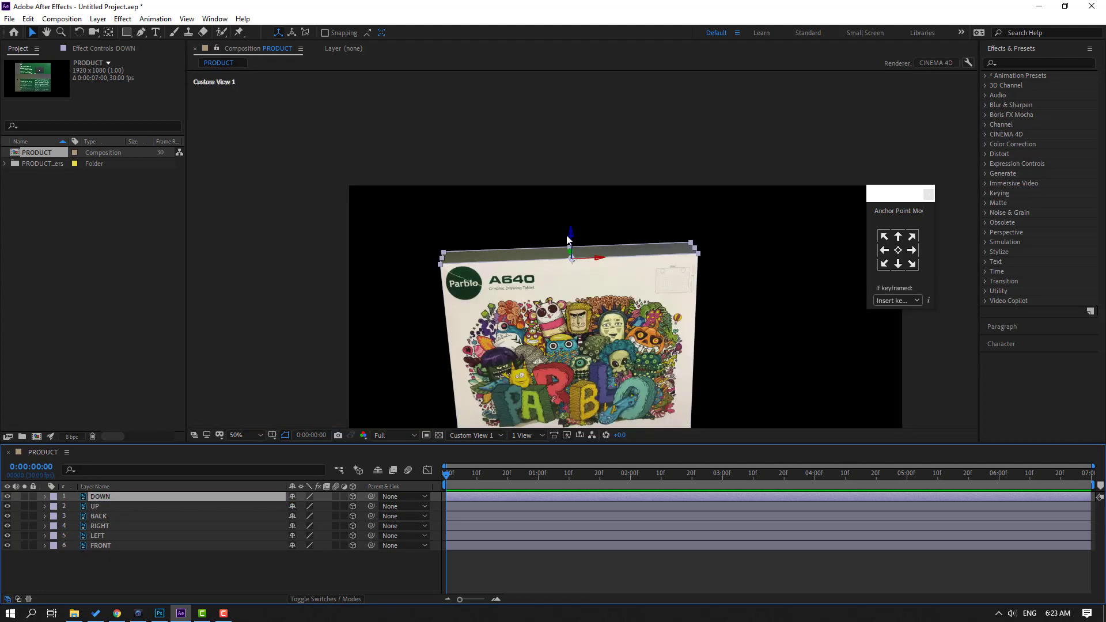
pyautogui.press('c')
pyautogui.moveTo(526, 278)
pyautogui.mouseDown()
pyautogui.moveTo(524, 299)
pyautogui.moveTo(520, 271)
pyautogui.mouseUp()
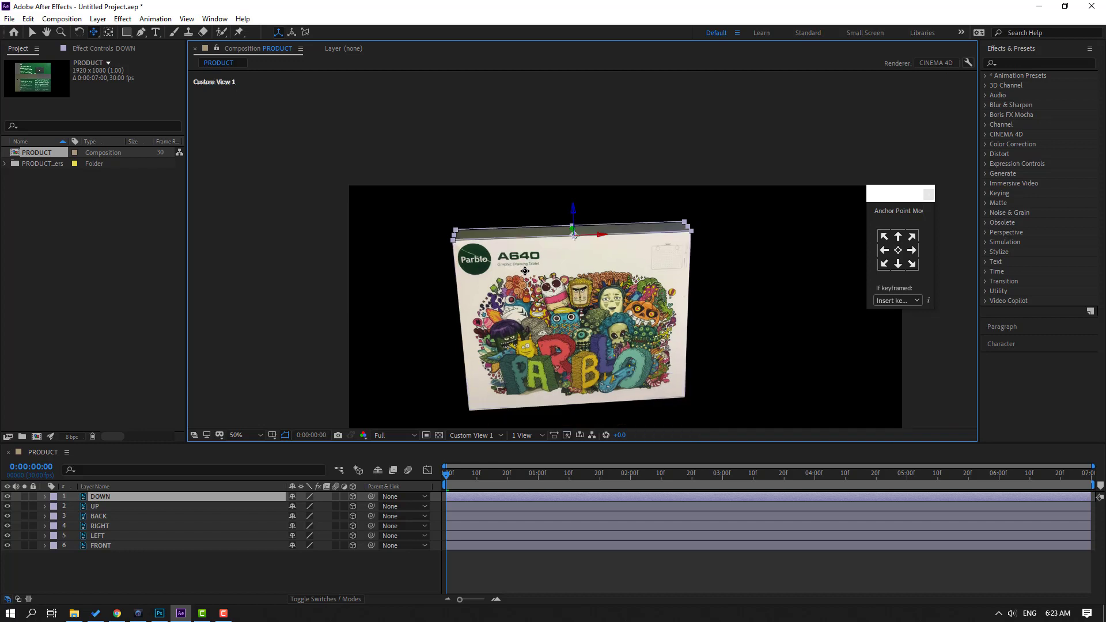
pyautogui.press('v')
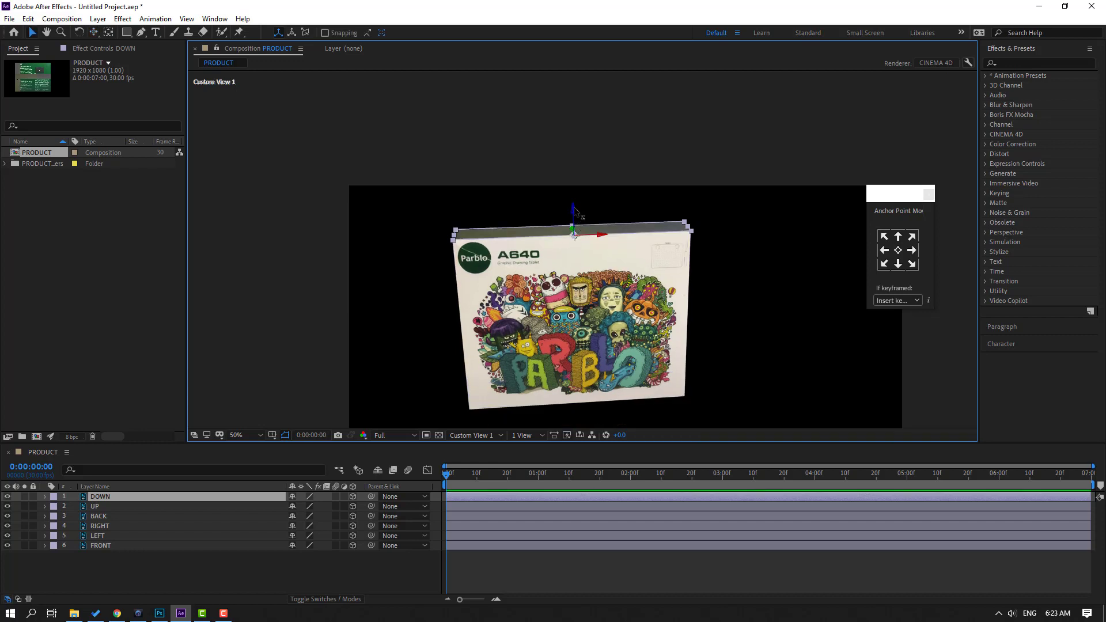
pyautogui.moveTo(576, 211); pyautogui.dragTo(561, 449)
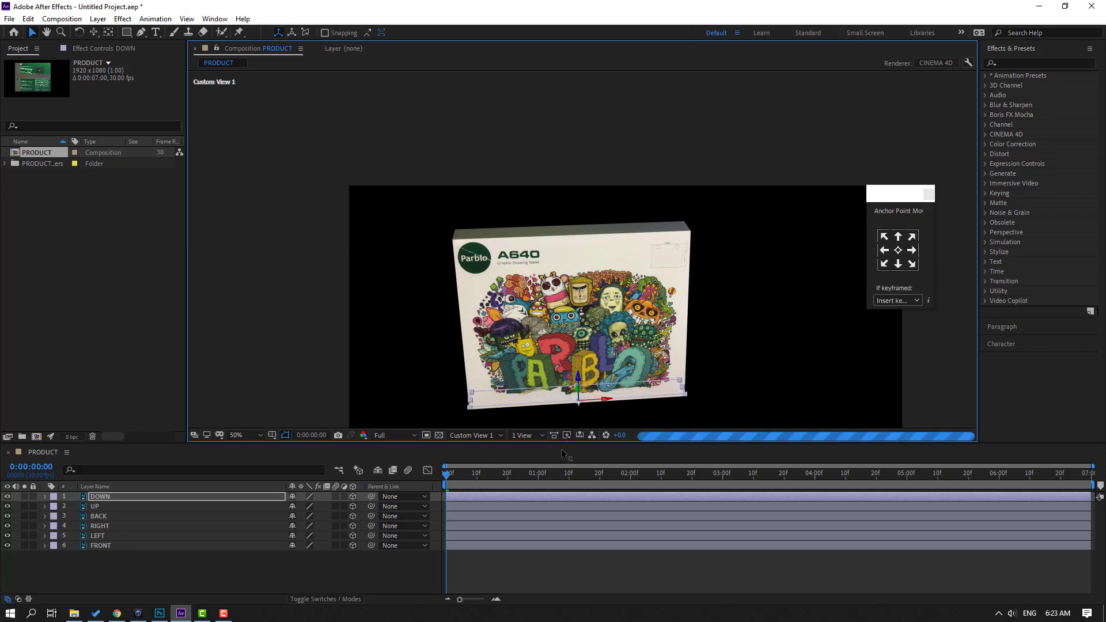
# - Fine-adjust the DOWN layer's height until it meets the bottom edges of the FRONT and side panels and closes the box
pyautogui.press('c')
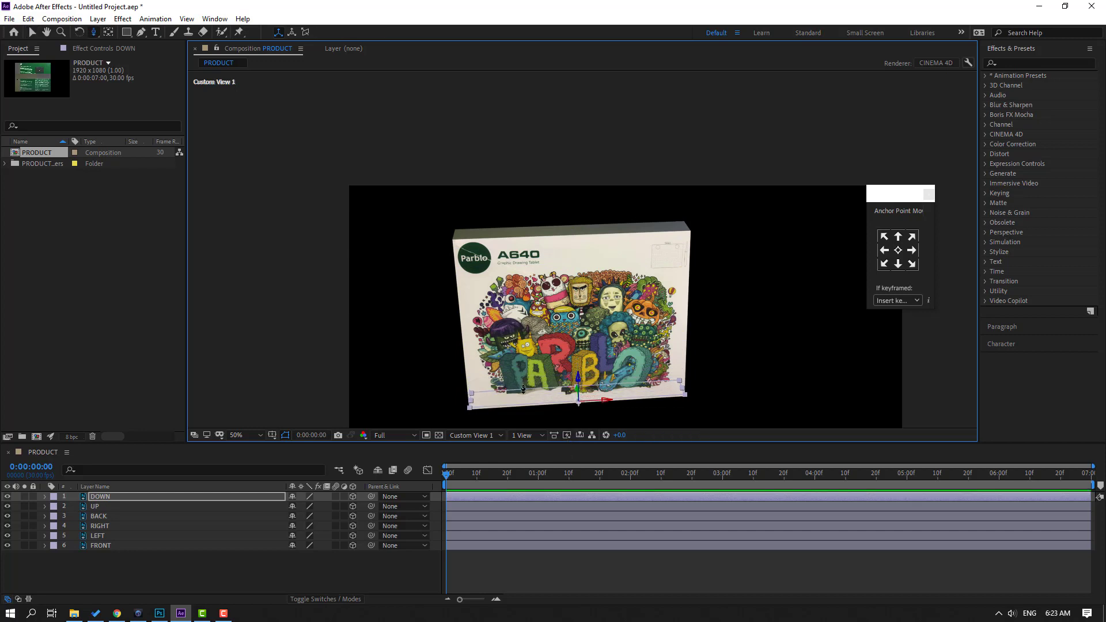
pyautogui.press('c')
pyautogui.moveTo(524, 390); pyautogui.dragTo(523, 346)
pyautogui.click(250, 438)
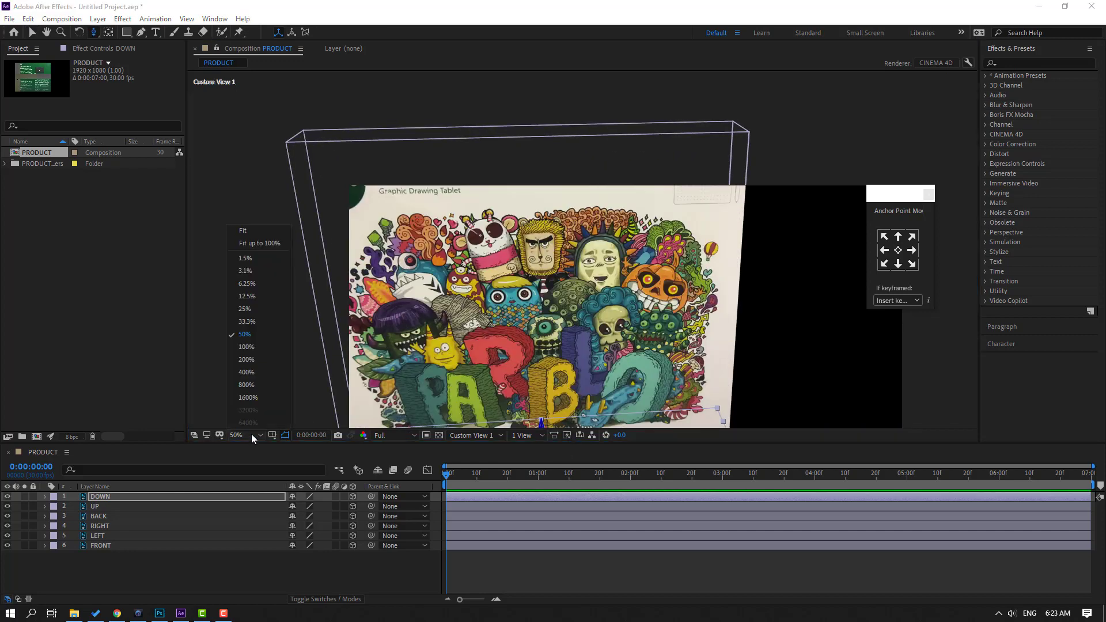
pyautogui.click(263, 239)
pyautogui.moveTo(390, 346); pyautogui.dragTo(577, 318)
pyautogui.scroll(2, 413, 313)
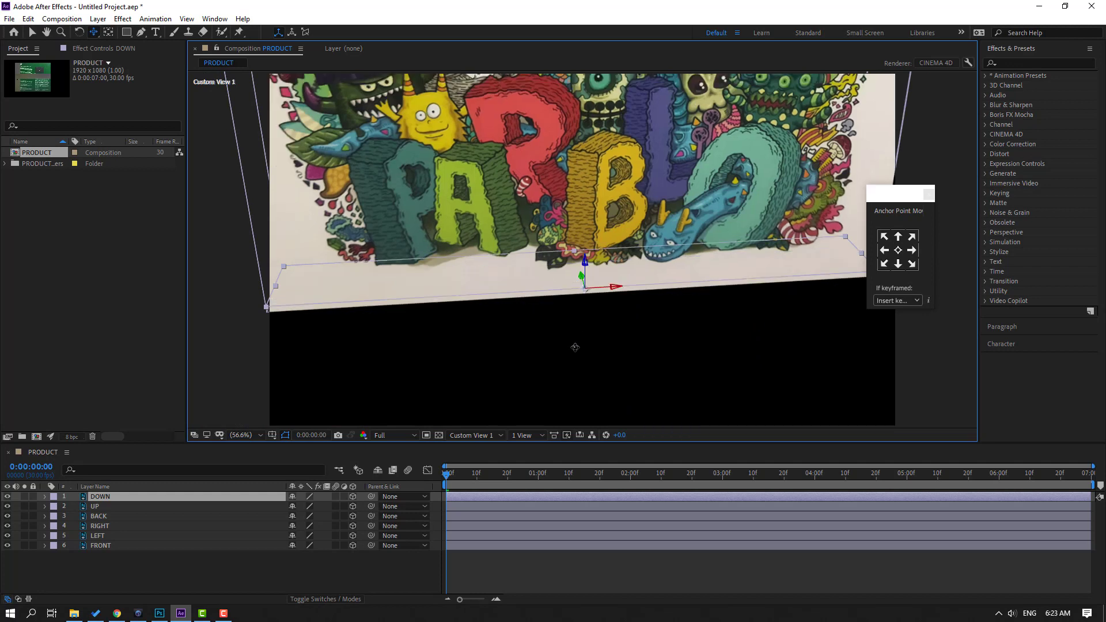
pyautogui.scroll(4, 559, 320)
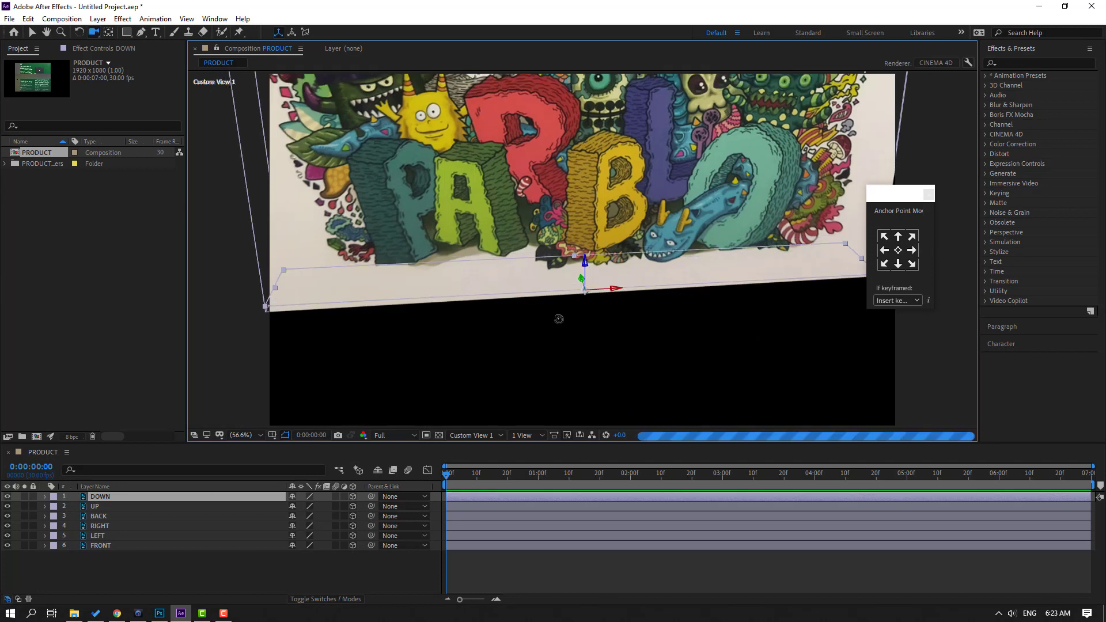
pyautogui.moveTo(570, 303); pyautogui.dragTo(460, 280)
pyautogui.press('v')
pyautogui.press('/')
pyautogui.moveTo(575, 282); pyautogui.dragTo(575, 291)
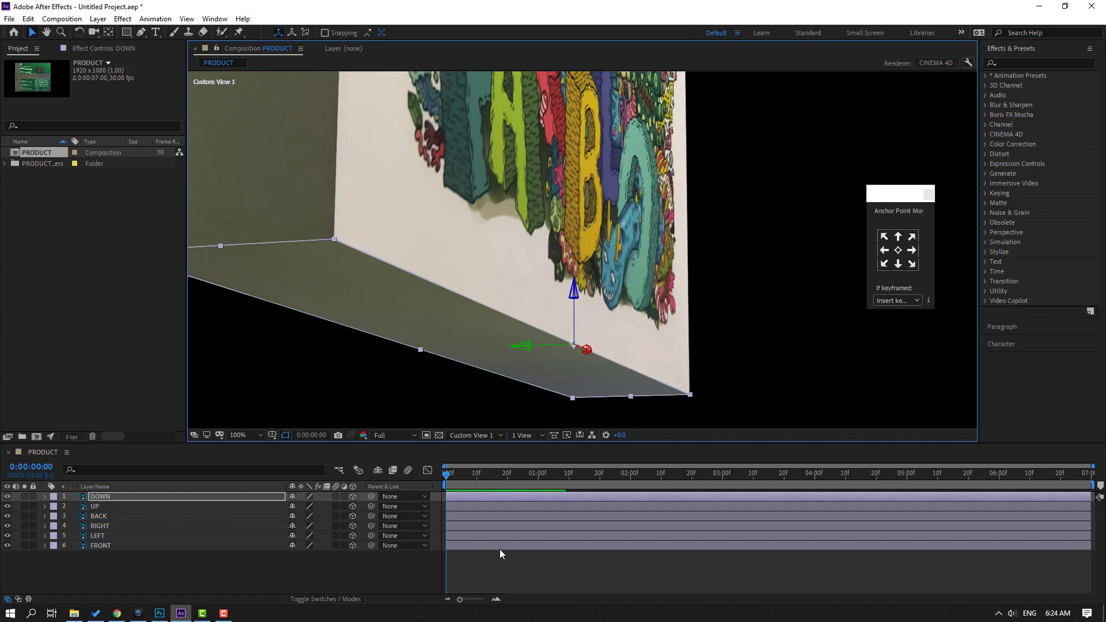
# - Examine the closed bottom of the whole box from the side with the view fitted up to 100%
pyautogui.click(499, 573)
pyautogui.press('c')
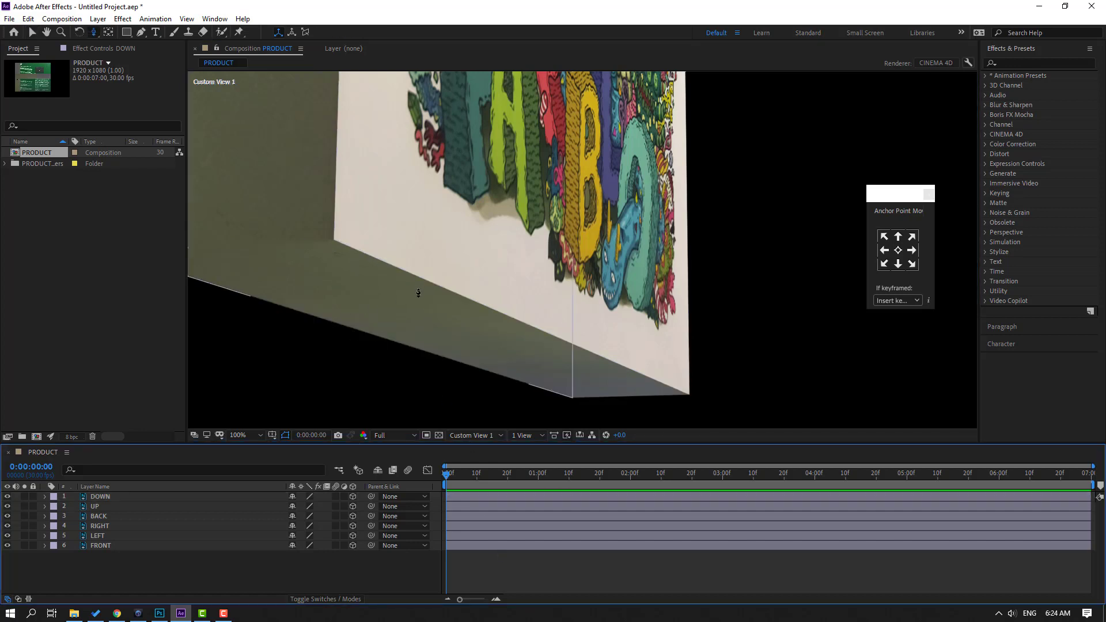
pyautogui.click(253, 437)
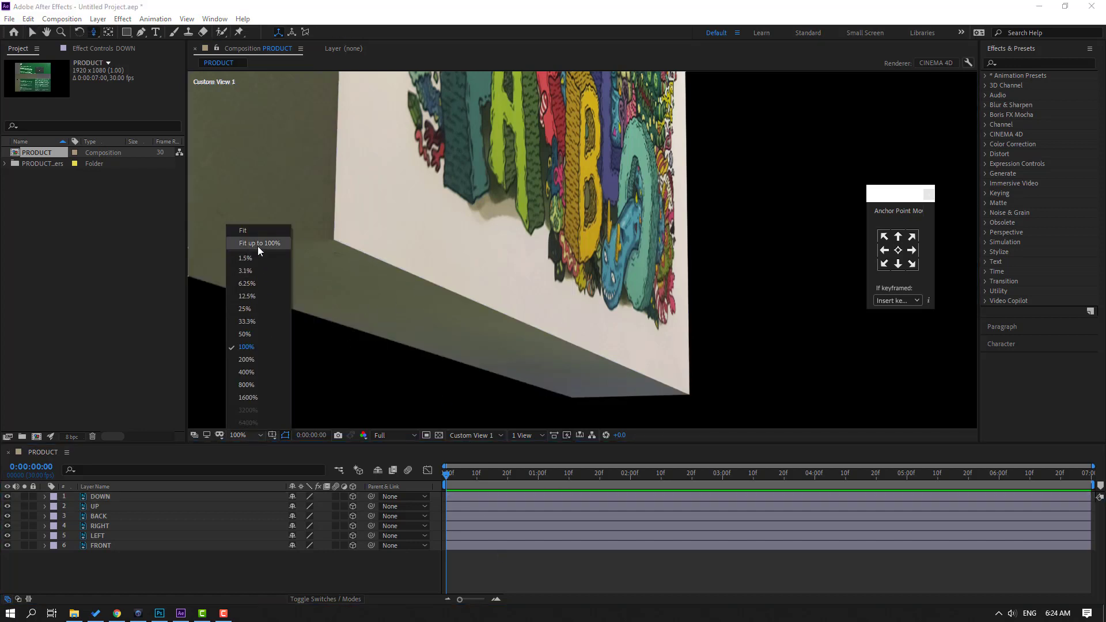
pyautogui.click(257, 247)
pyautogui.moveTo(568, 182); pyautogui.dragTo(606, 210)
pyautogui.press('c')
pyautogui.press('v')
# - Switch the 3D view to Active Camera and add a new camera layer with the default settings
pyautogui.click(462, 437)
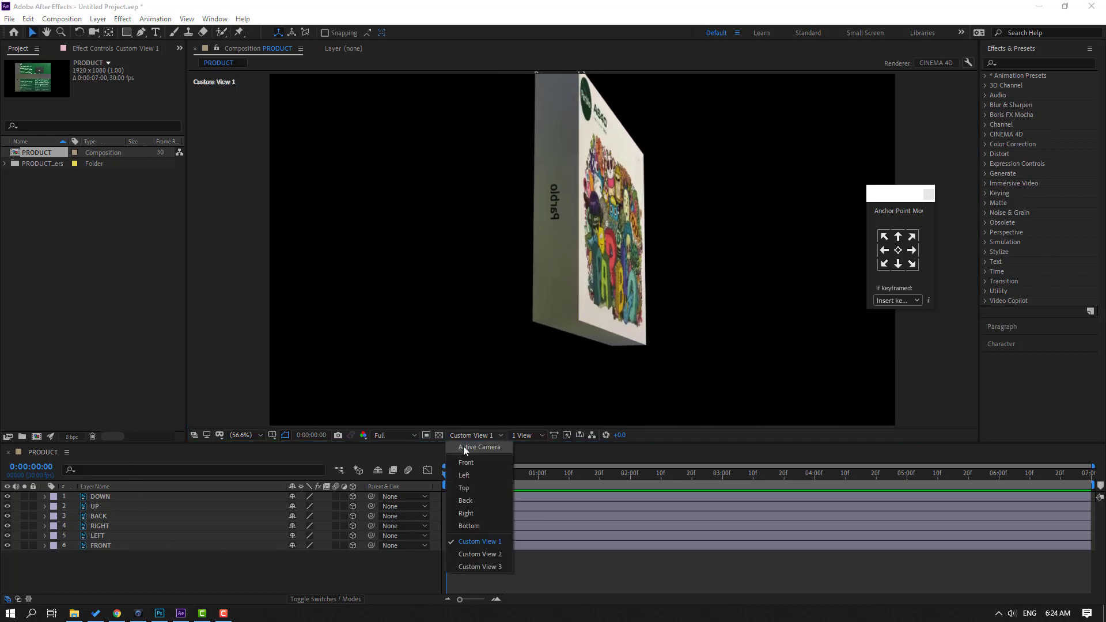
pyautogui.click(497, 447)
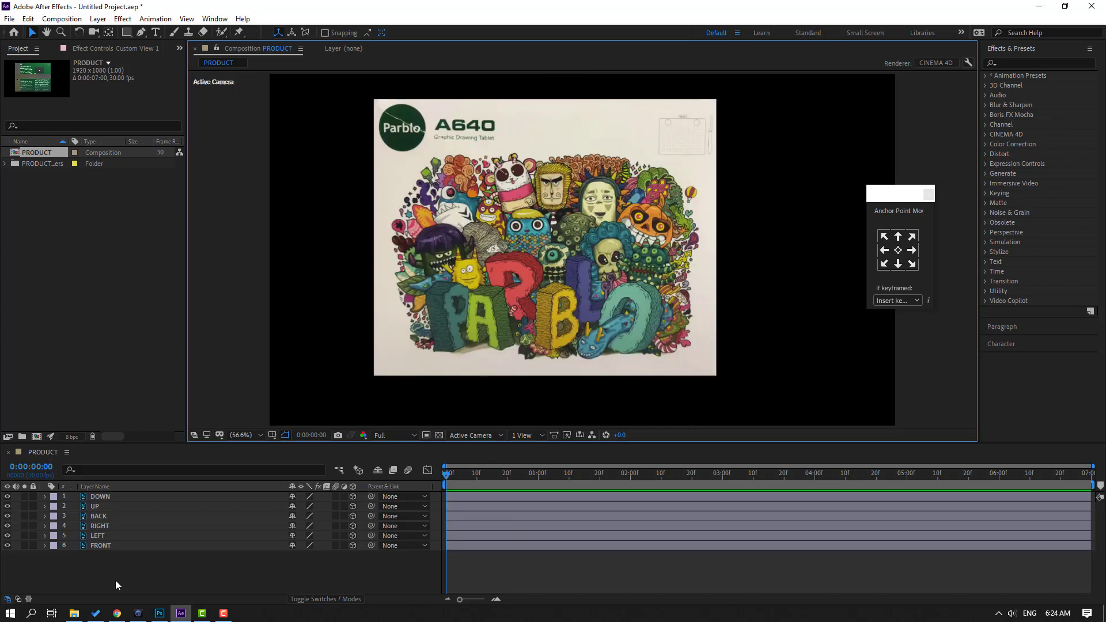
pyautogui.rightClick(115, 579)
pyautogui.moveTo(242, 454)
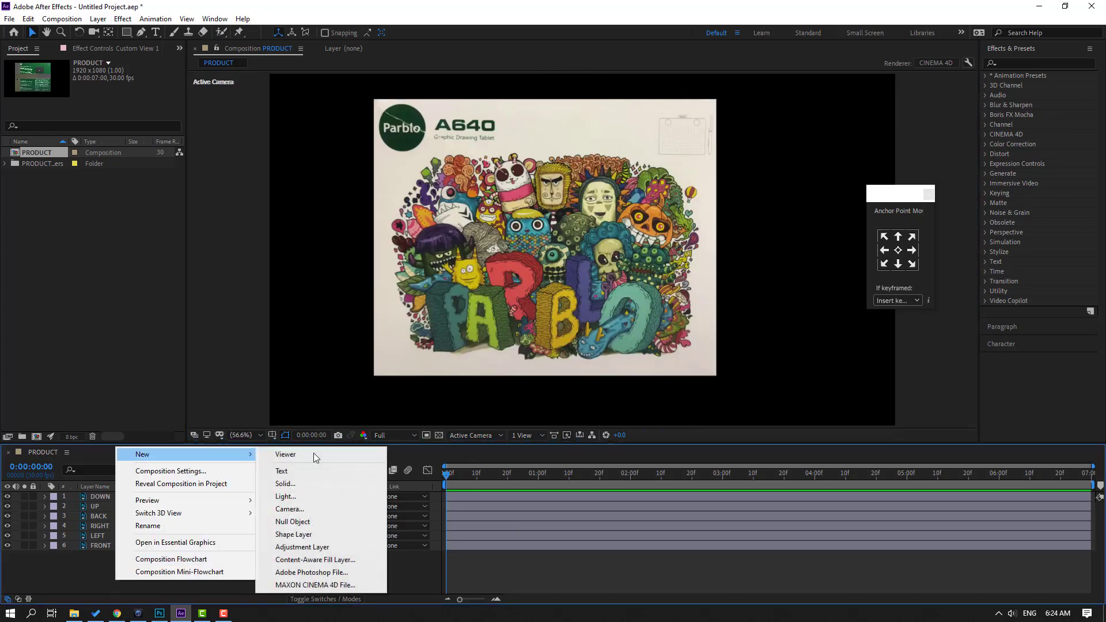
pyautogui.click(294, 509)
pyautogui.click(606, 424)
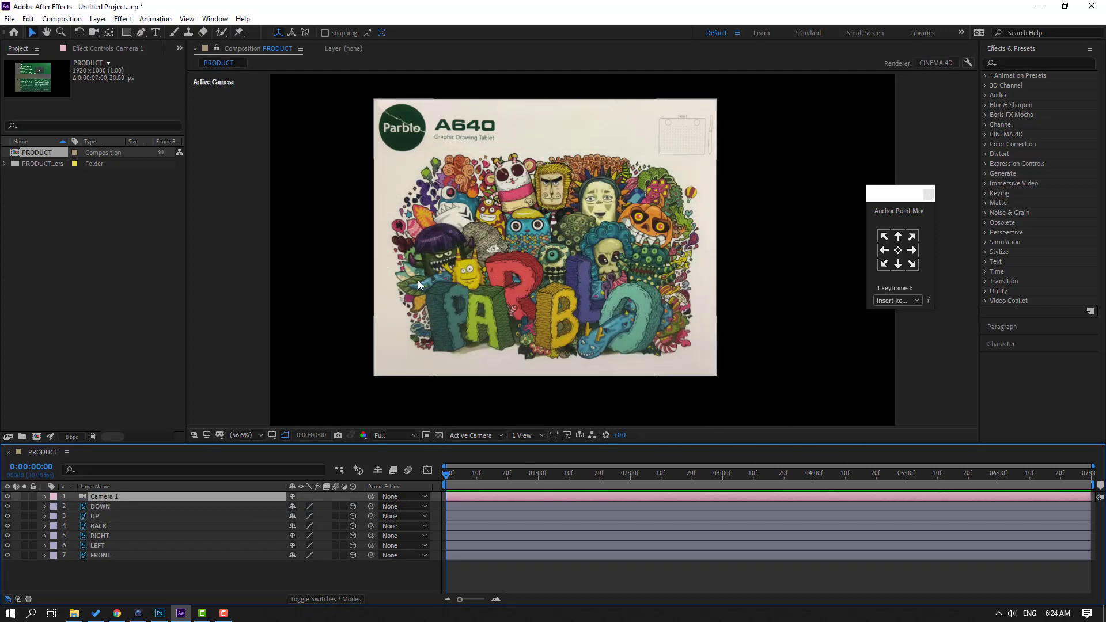
# - Center the LEFT layer's anchor point and flip the layer horizontally so its mirrored Parblo lettering reads correctly
pyautogui.click(392, 488)
pyautogui.press('c')
pyautogui.moveTo(470, 207); pyautogui.dragTo(573, 220)
pyautogui.press('v')
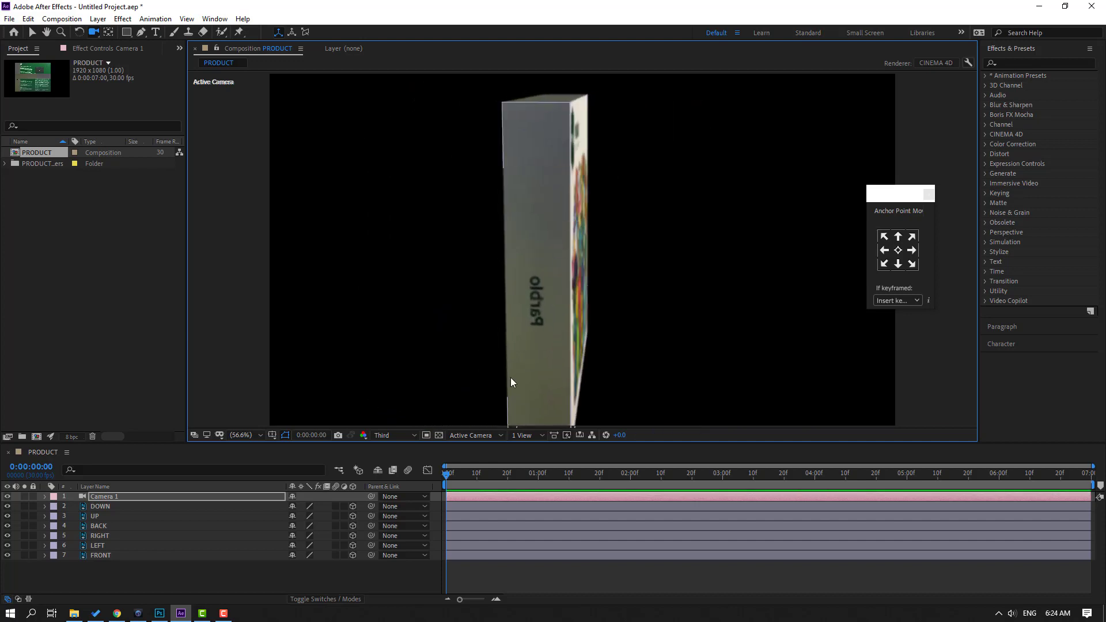
pyautogui.click(534, 304)
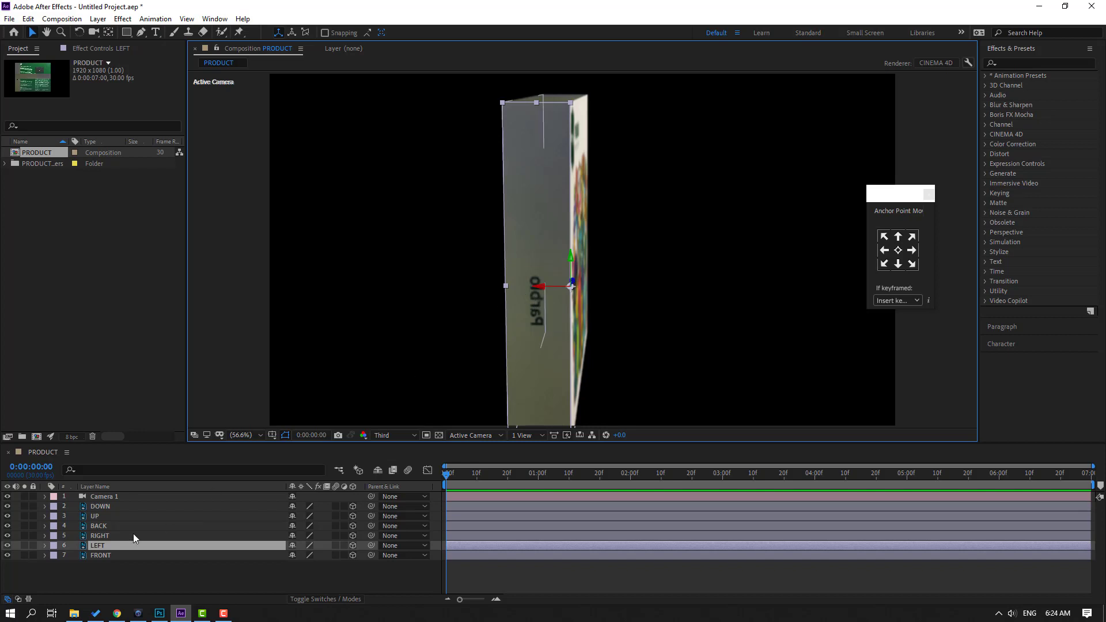
pyautogui.click(901, 253)
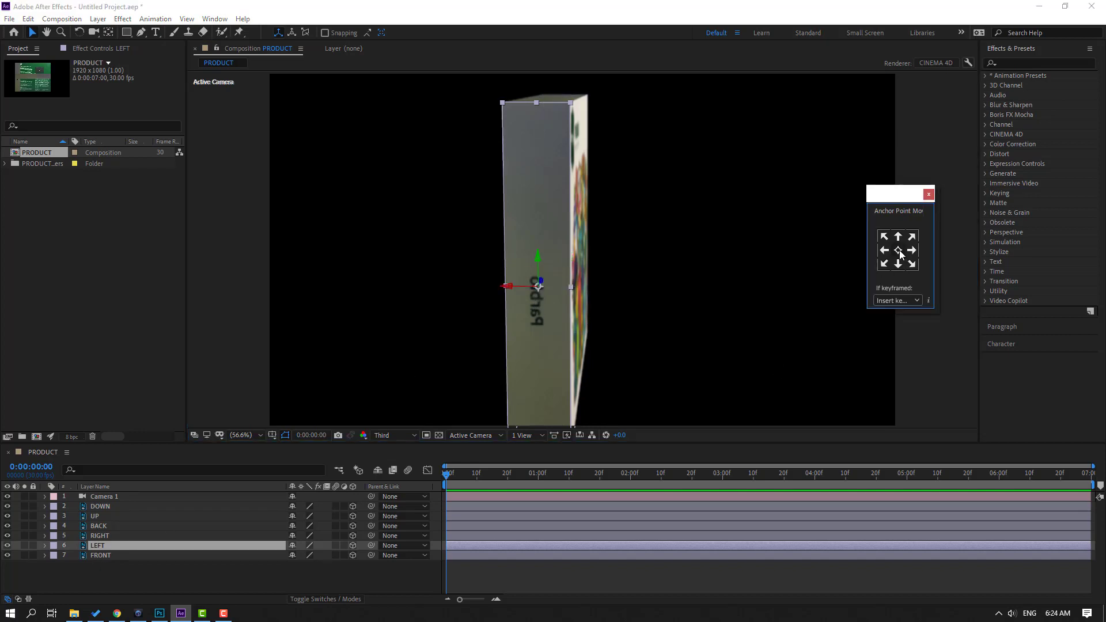
pyautogui.rightClick(89, 545)
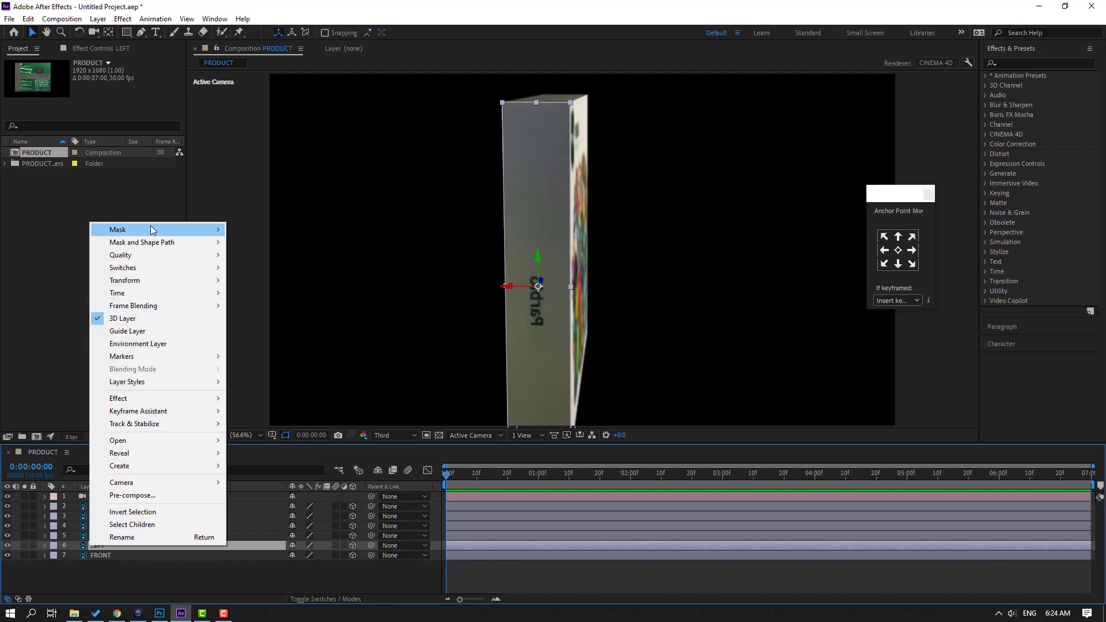
pyautogui.moveTo(141, 282)
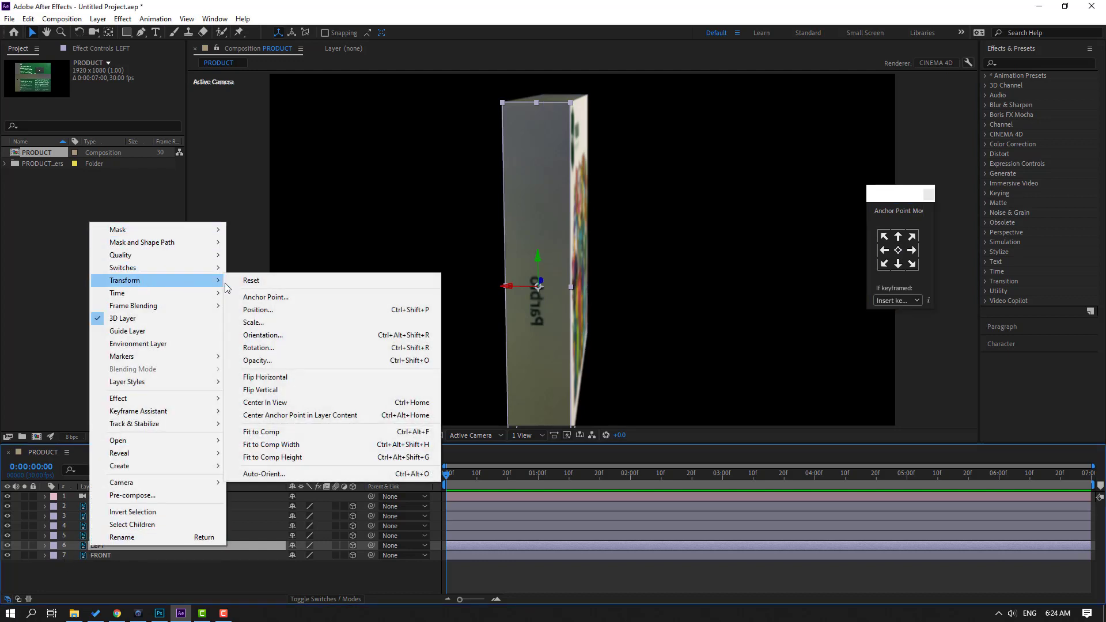
pyautogui.click(269, 378)
pyautogui.click(599, 561)
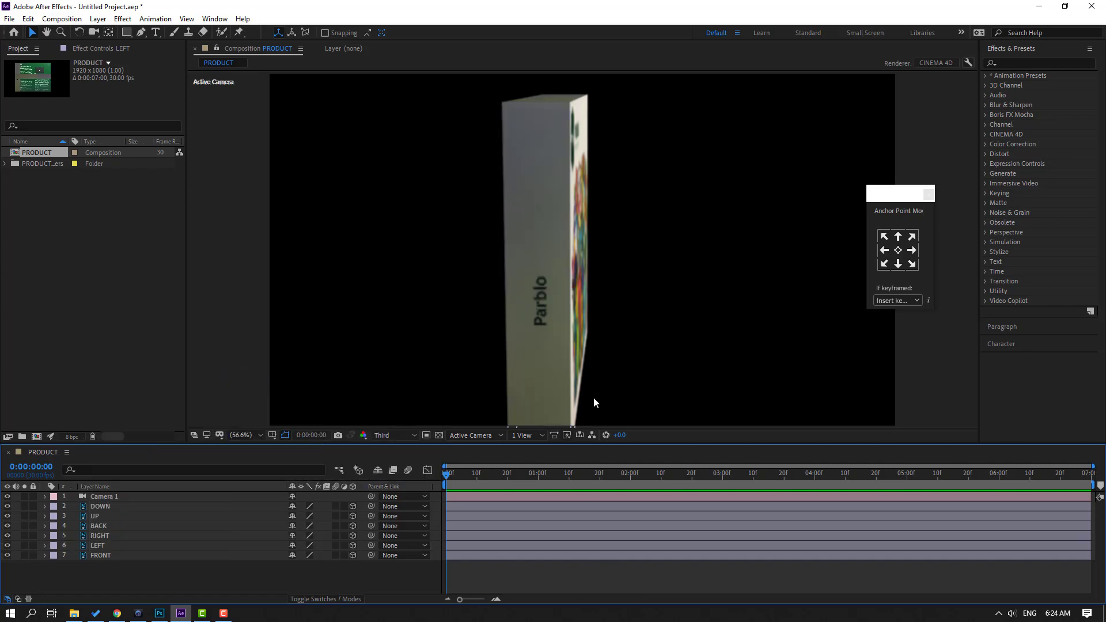
pyautogui.press('c')
pyautogui.moveTo(651, 267); pyautogui.dragTo(564, 275)
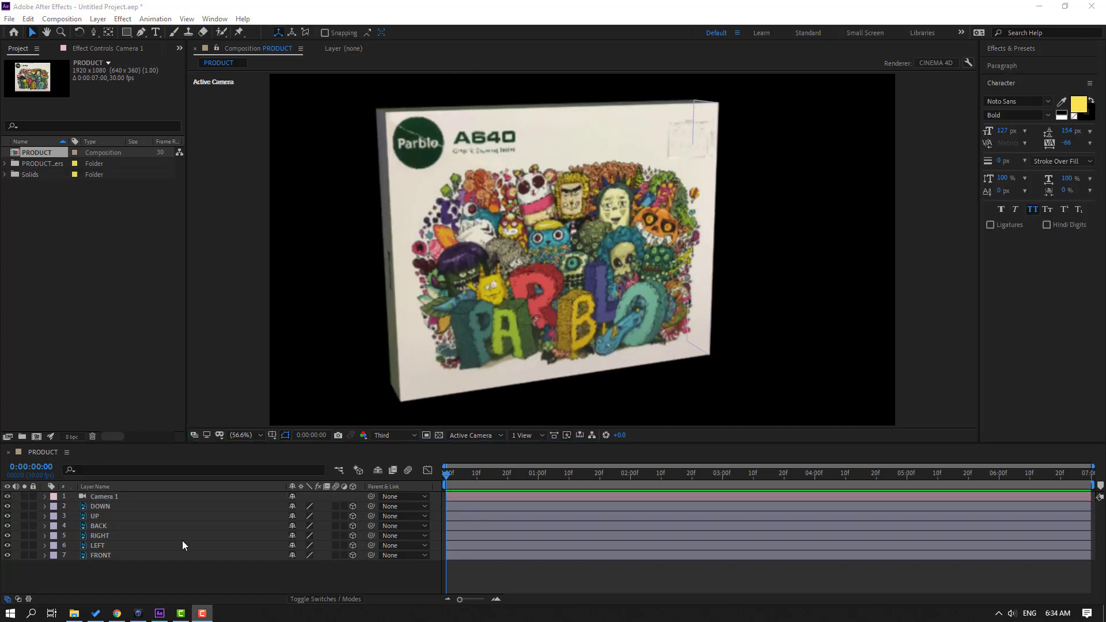
# - Delete the Camera 1 layer and add a null object to the PRODUCT composition
pyautogui.click(100, 495)
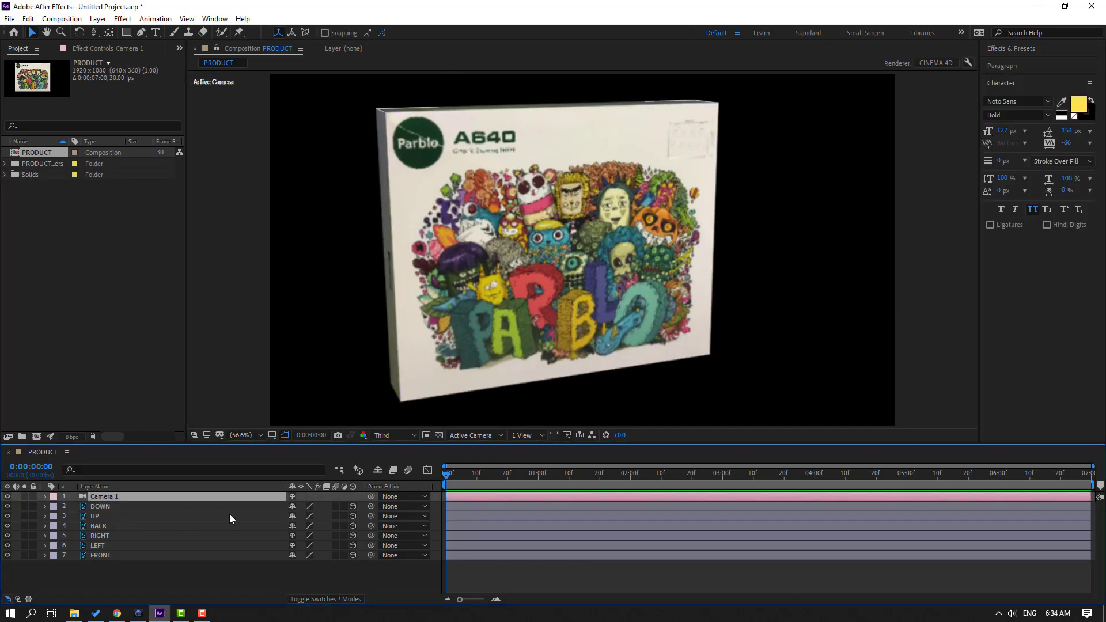
pyautogui.press('Delete')
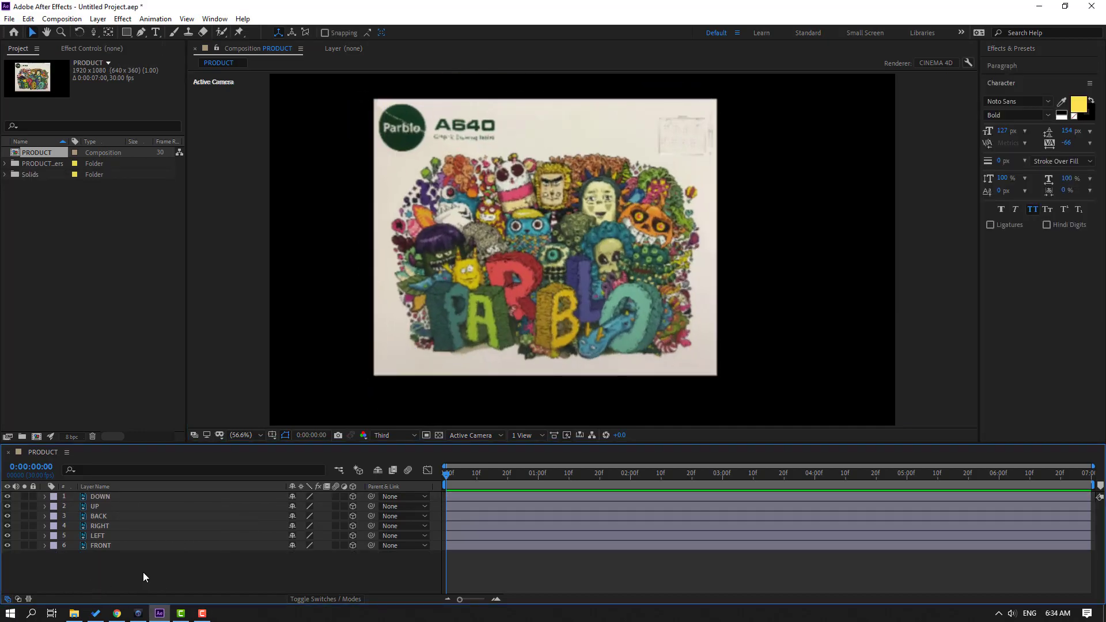
pyautogui.rightClick(99, 566)
pyautogui.moveTo(209, 449)
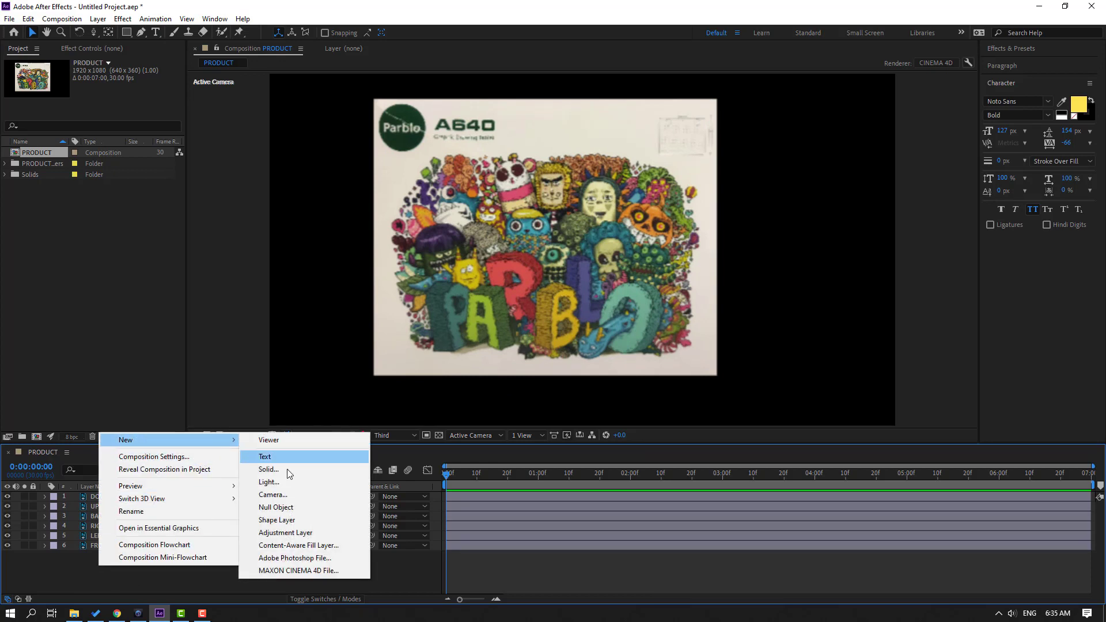
pyautogui.click(282, 507)
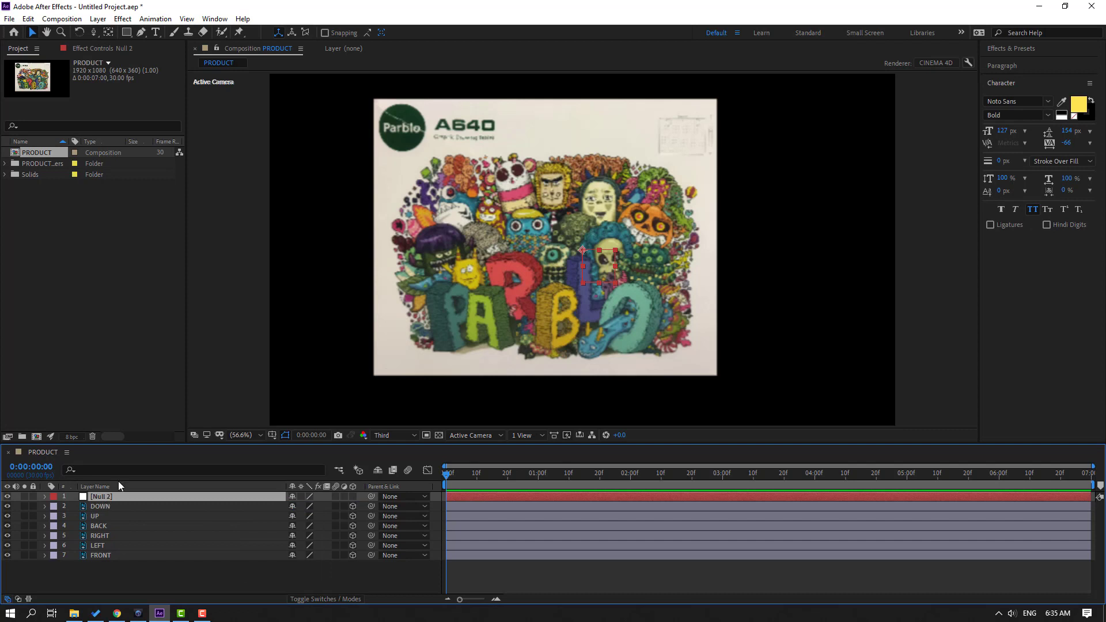
# - Center the null object's anchor point and rename the null CONTROLLER
pyautogui.doubleClick(108, 33)
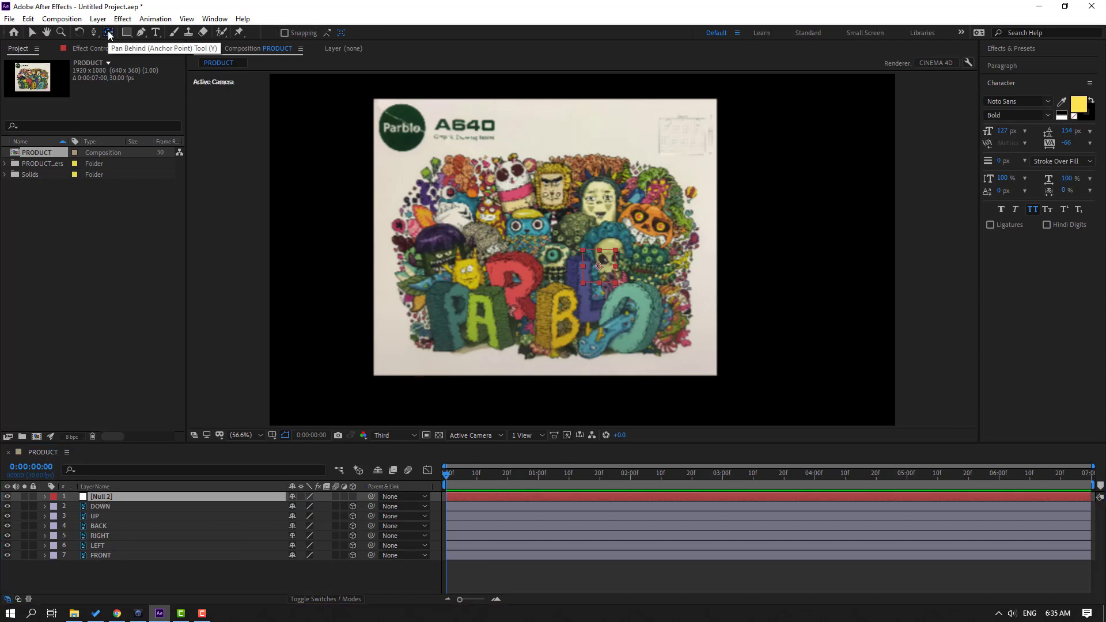
pyautogui.click(33, 33)
pyautogui.click(109, 502)
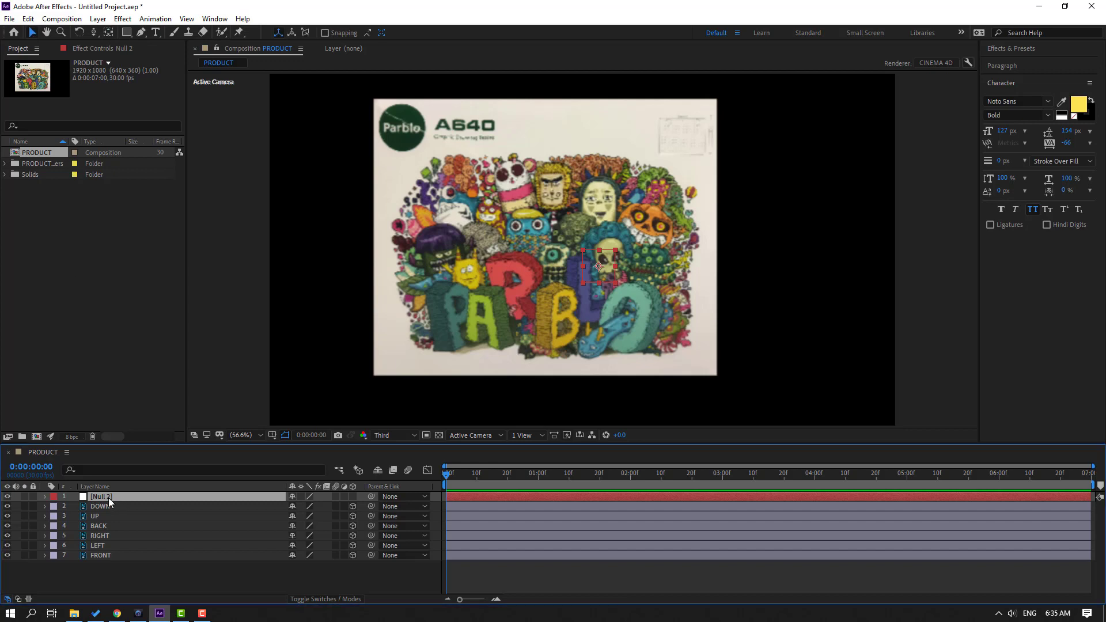
pyautogui.press('Return')
pyautogui.write('CONTROLLER')
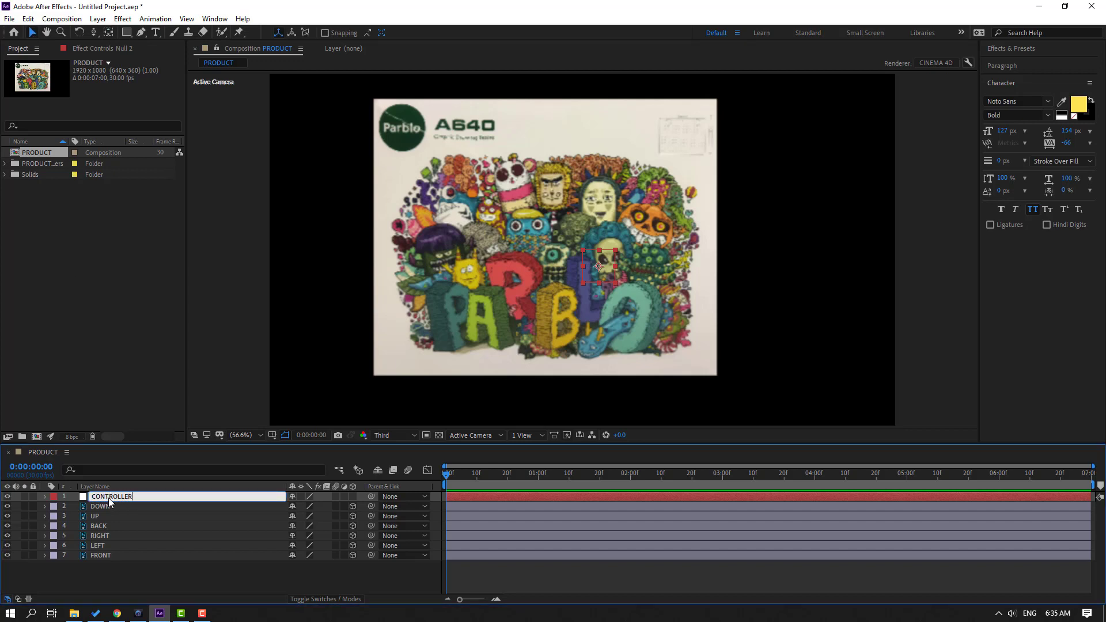
pyautogui.press('Return')
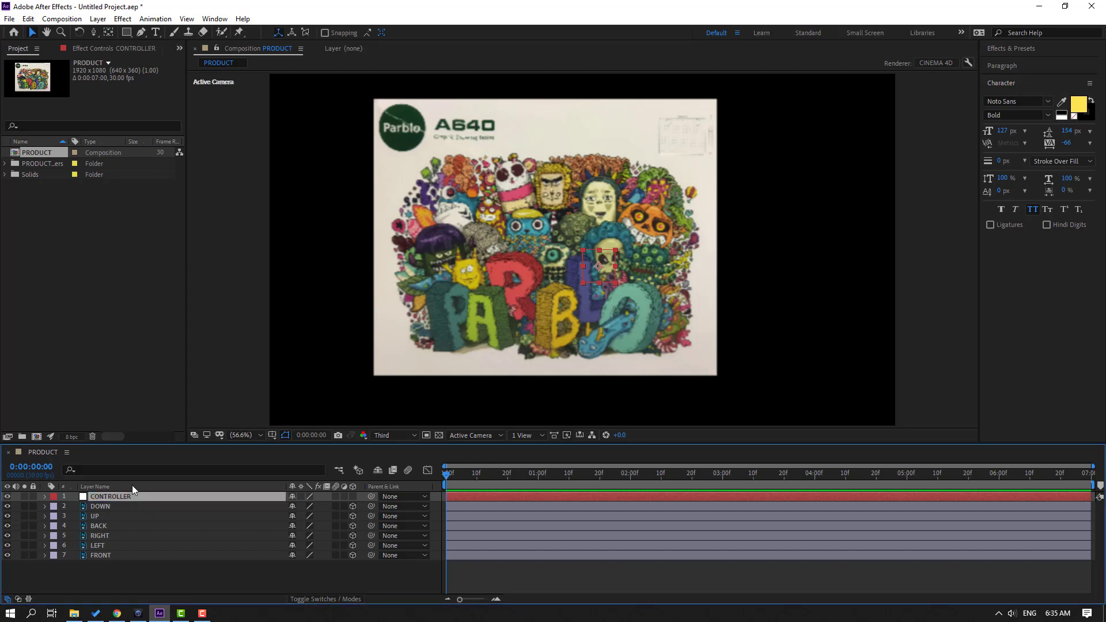
# - Align the CONTROLLER null to the horizontal and vertical center of the composition
pyautogui.click(214, 19)
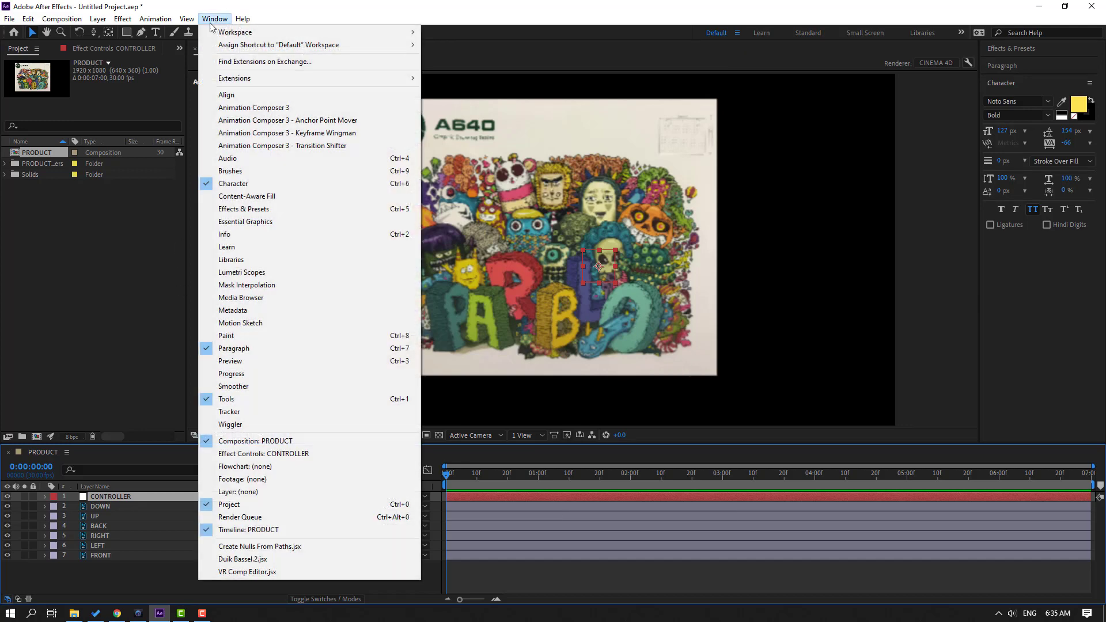
pyautogui.click(226, 93)
pyautogui.click(1010, 129)
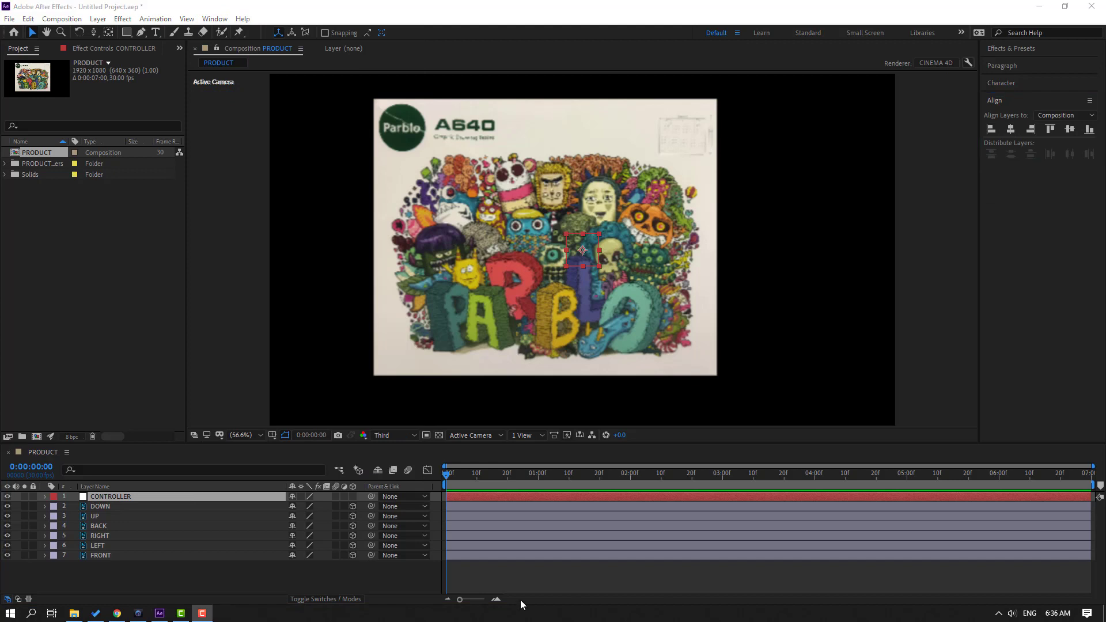
# - Shift the CONTROLLER null's X position to about 831 so it sits near the middle of the FRONT panel
pyautogui.click(108, 497)
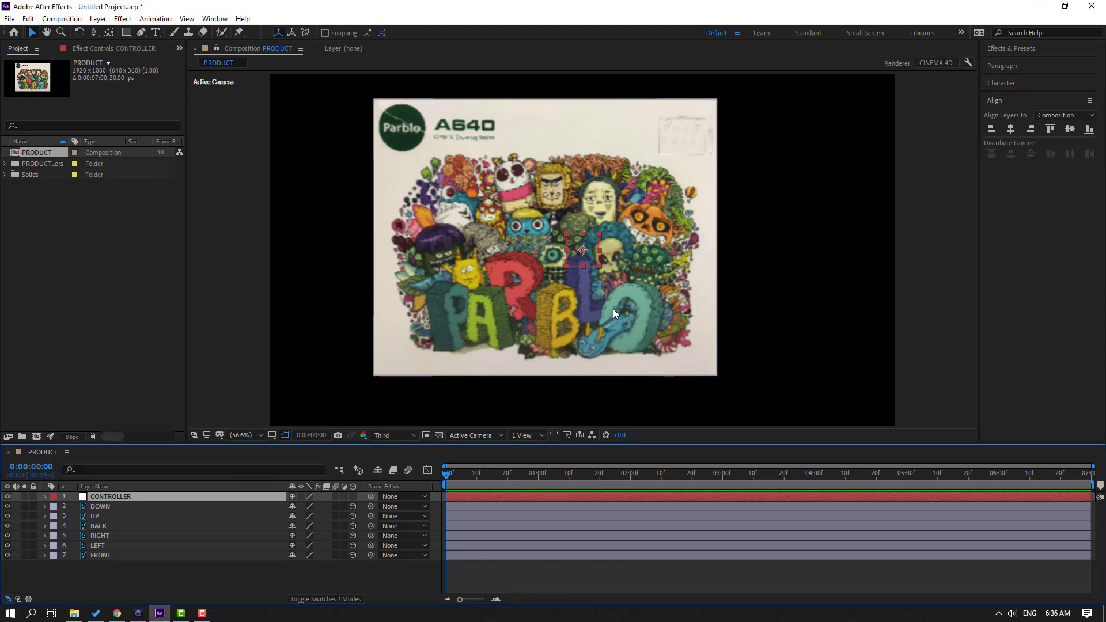
pyautogui.press('p')
pyautogui.moveTo(296, 506); pyautogui.dragTo(225, 509)
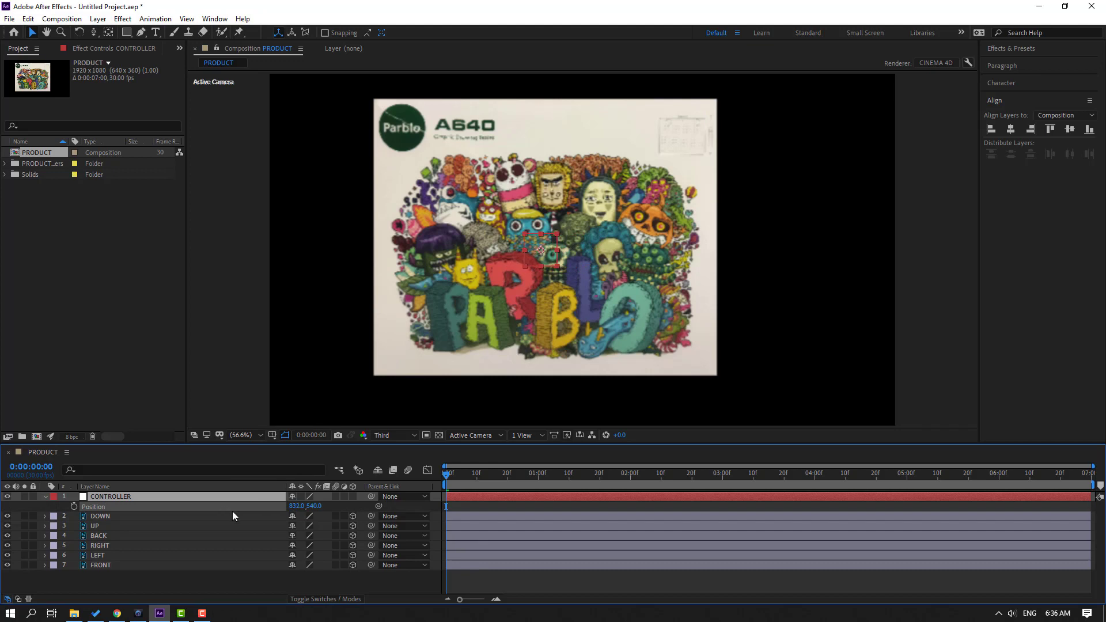
# - Reposition the CONTROLLER null to about 843, 515 and show the composition's transparency grid
pyautogui.moveTo(309, 507); pyautogui.dragTo(304, 505)
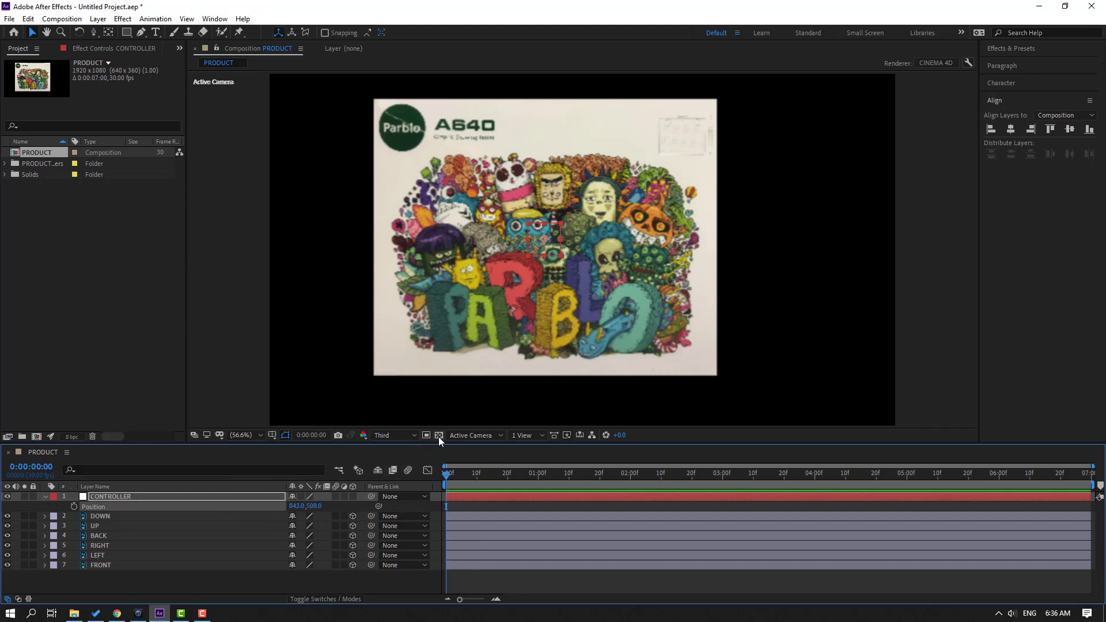
pyautogui.click(438, 436)
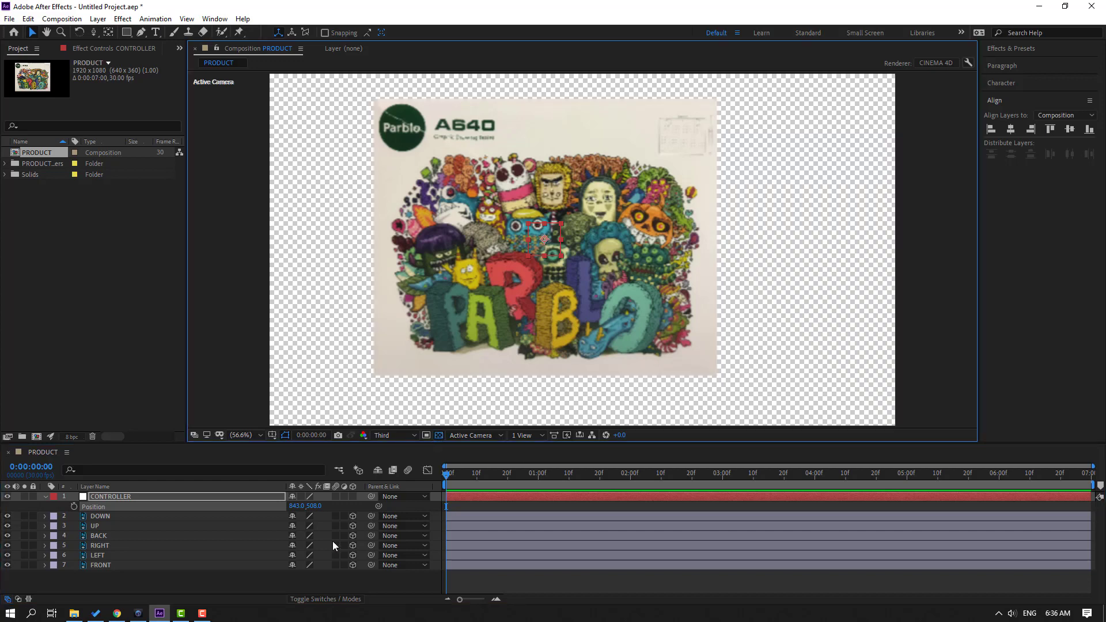
pyautogui.moveTo(308, 507); pyautogui.dragTo(318, 505)
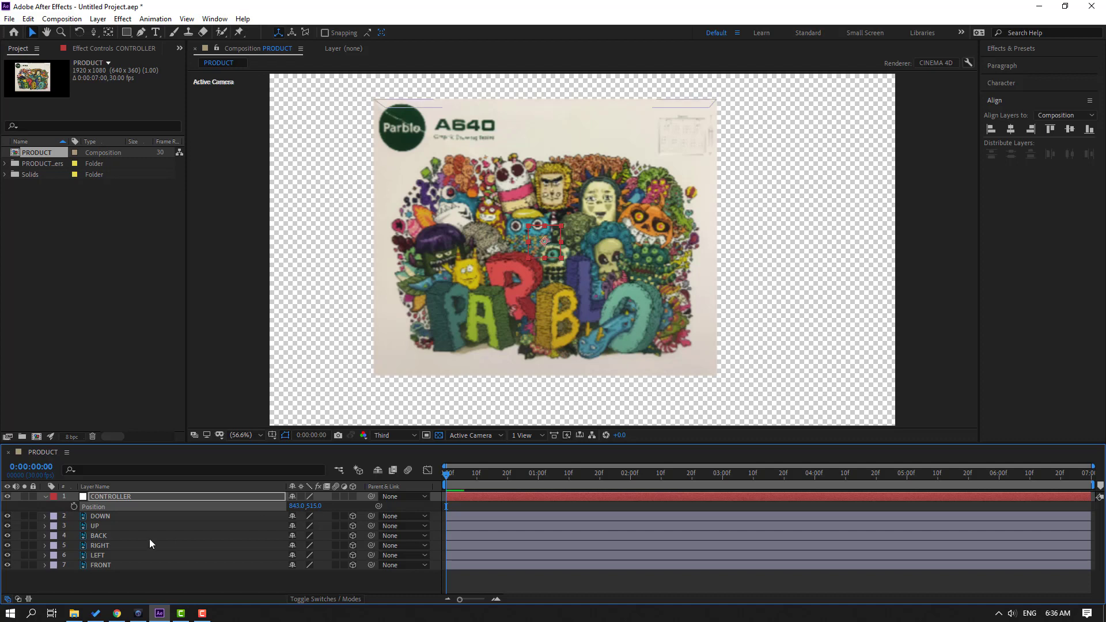
pyautogui.click(44, 496)
# - Make the CONTROLLER null a 3D layer and parent the DOWN, UP, BACK, RIGHT, LEFT and FRONT layers to it
pyautogui.click(113, 496)
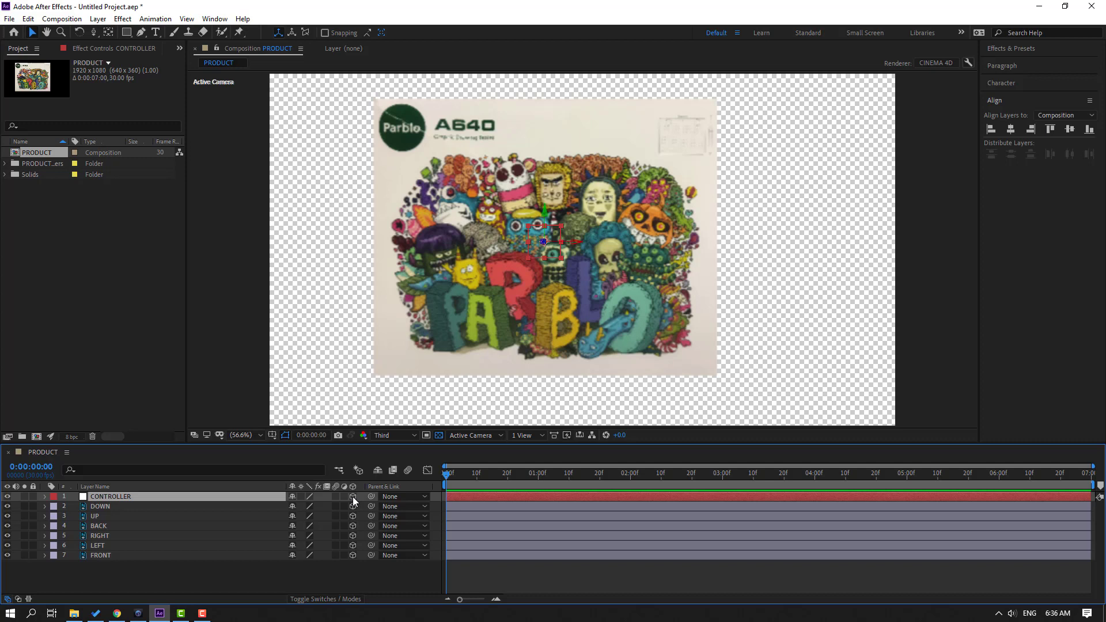
pyautogui.moveTo(85, 582); pyautogui.dragTo(103, 509)
pyautogui.moveTo(185, 502); pyautogui.dragTo(127, 499)
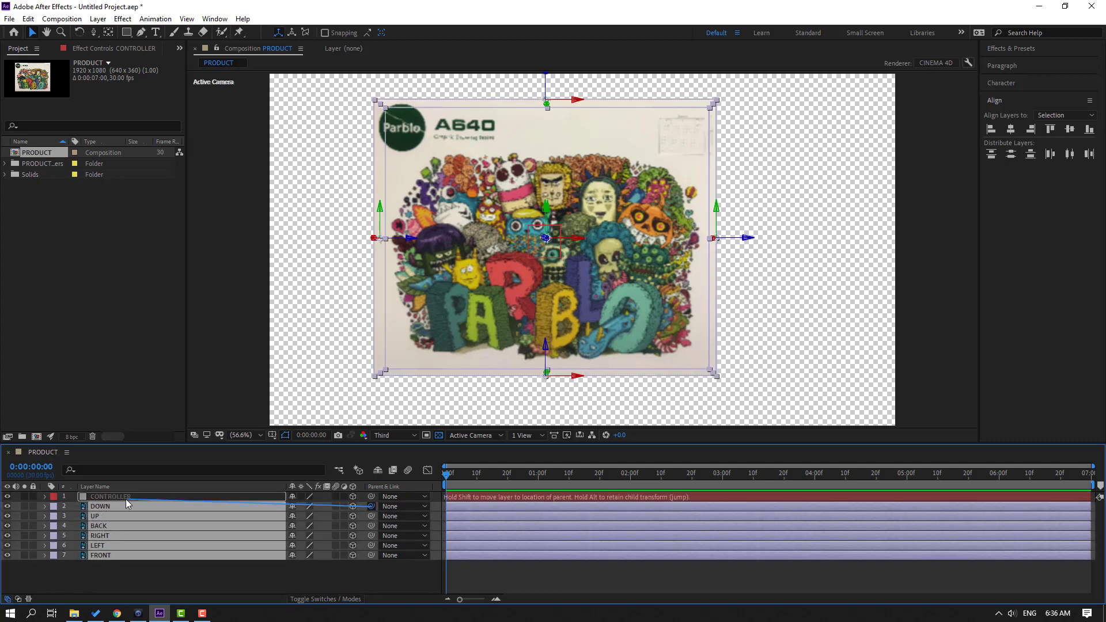
# - Set the CONTROLLER null's Y Rotation to 90° so the box is seen from its side
pyautogui.click(115, 496)
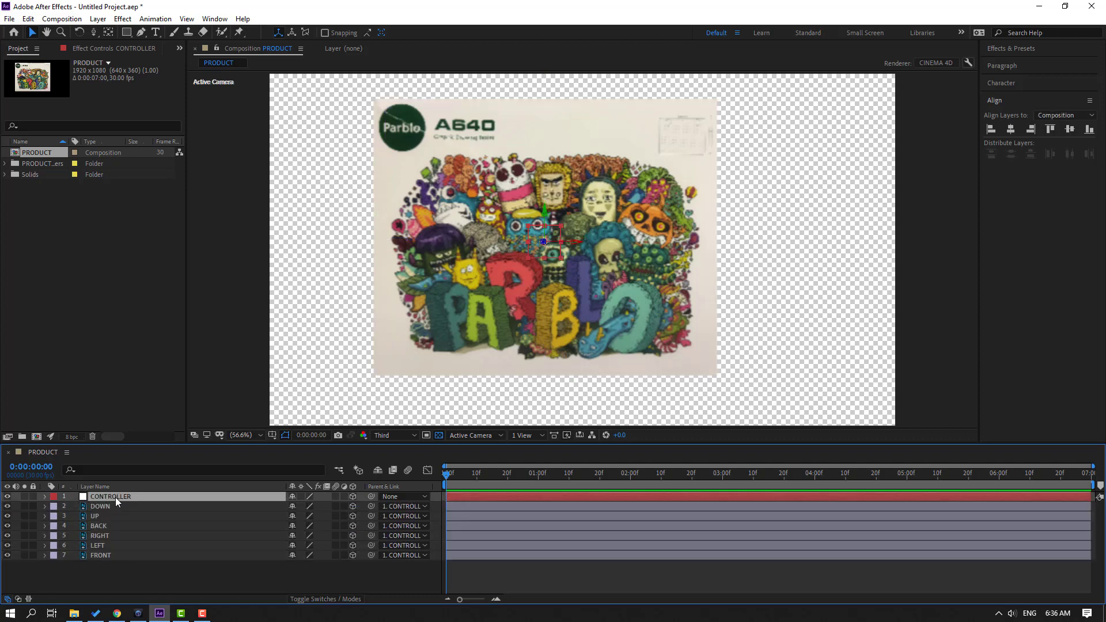
pyautogui.press('r')
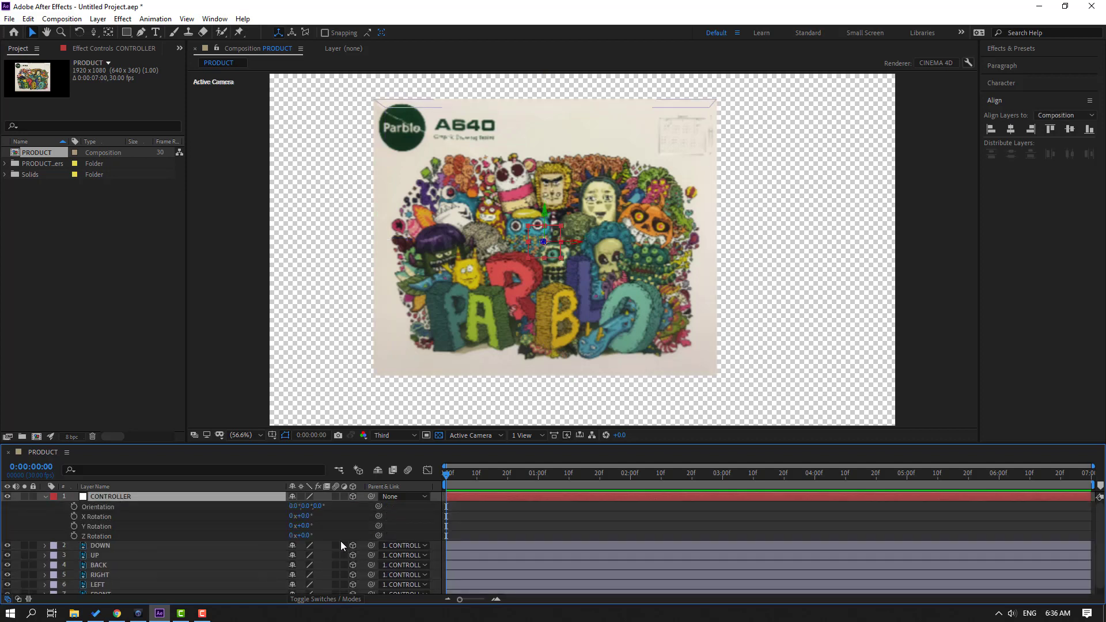
pyautogui.moveTo(306, 525); pyautogui.dragTo(309, 526)
pyautogui.click(306, 525)
pyautogui.press('Return')
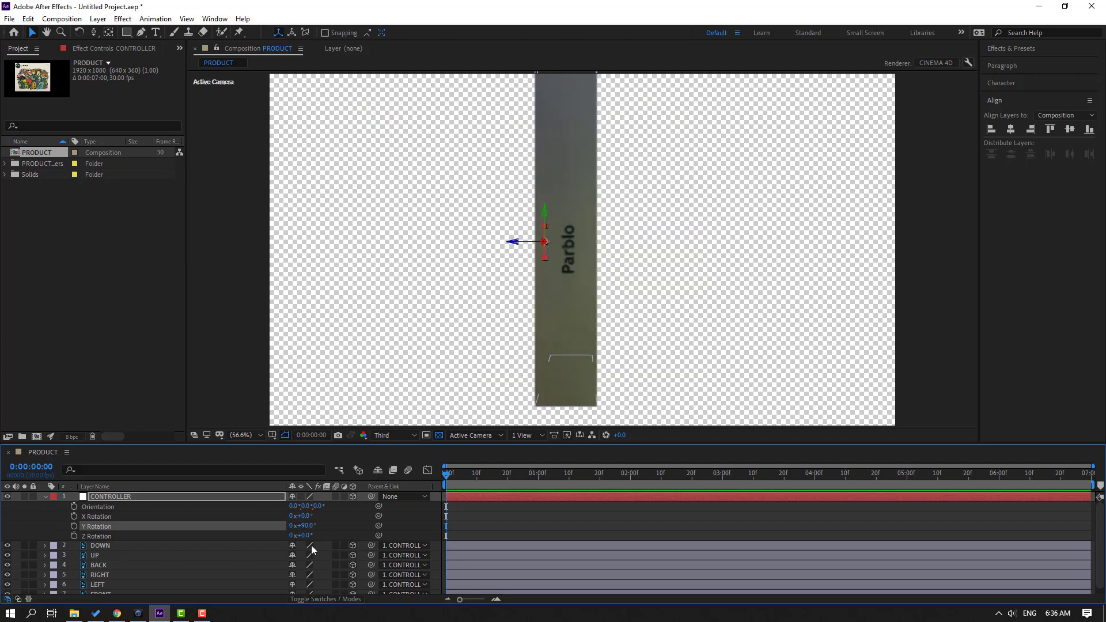
# - Move the CONTROLLER null's anchor point to the middle of the box's thickness and slightly upward with the Pan Behind tool
pyautogui.click(106, 498)
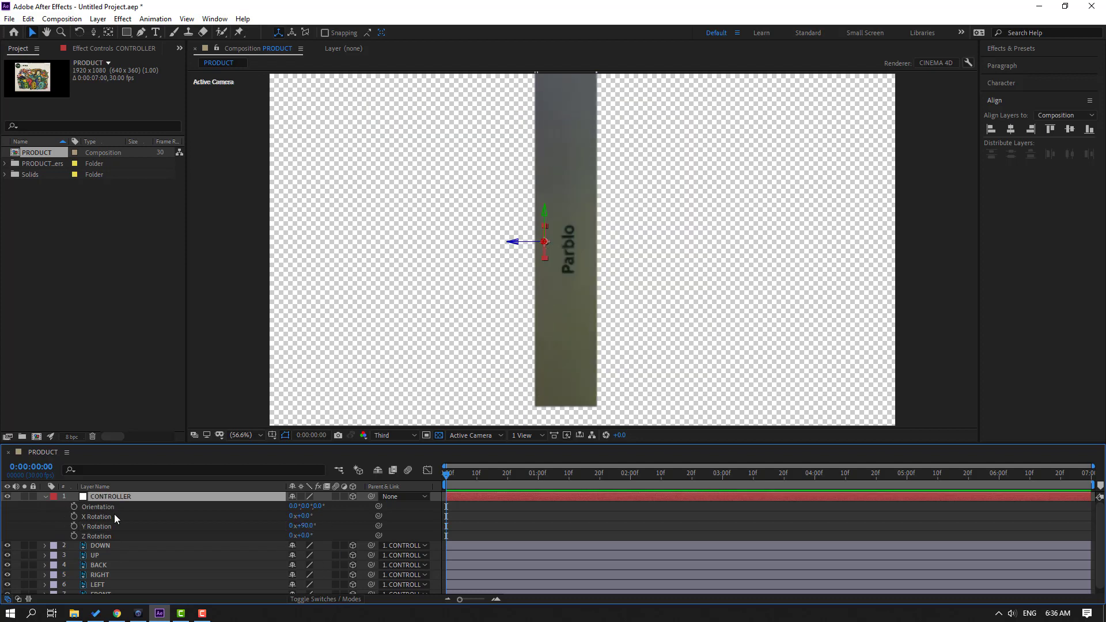
pyautogui.click(108, 33)
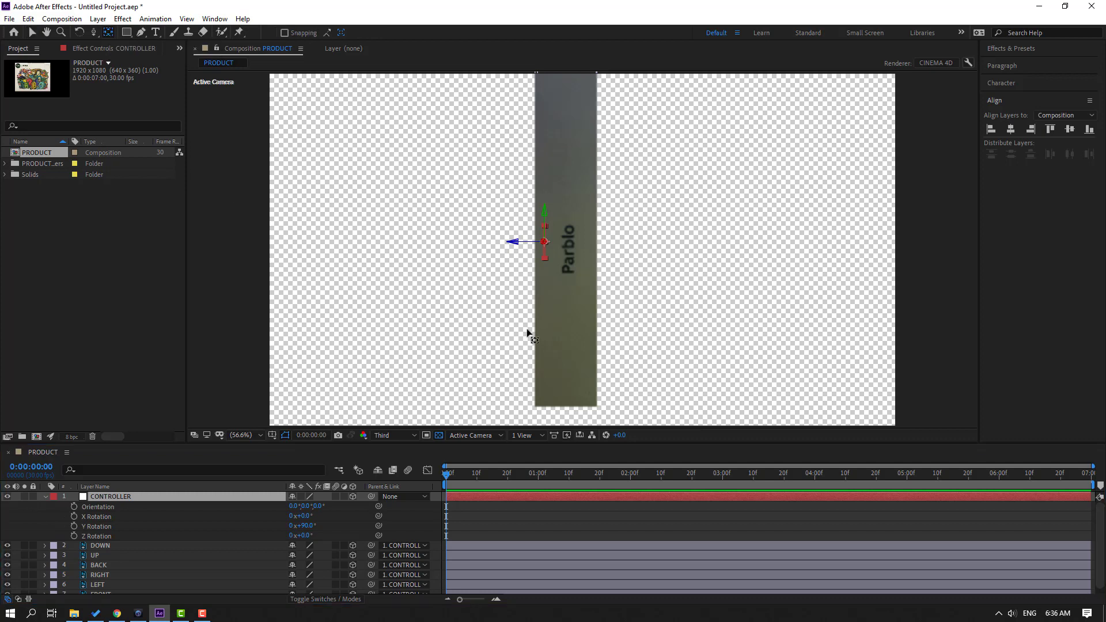
pyautogui.moveTo(544, 242); pyautogui.dragTo(553, 242)
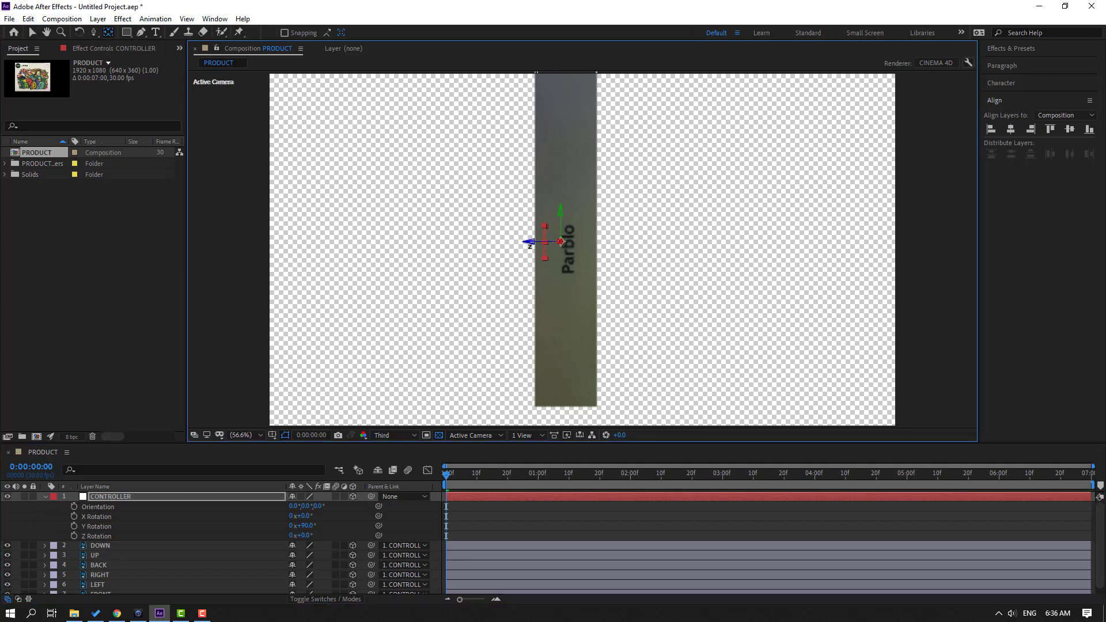
pyautogui.press(',')
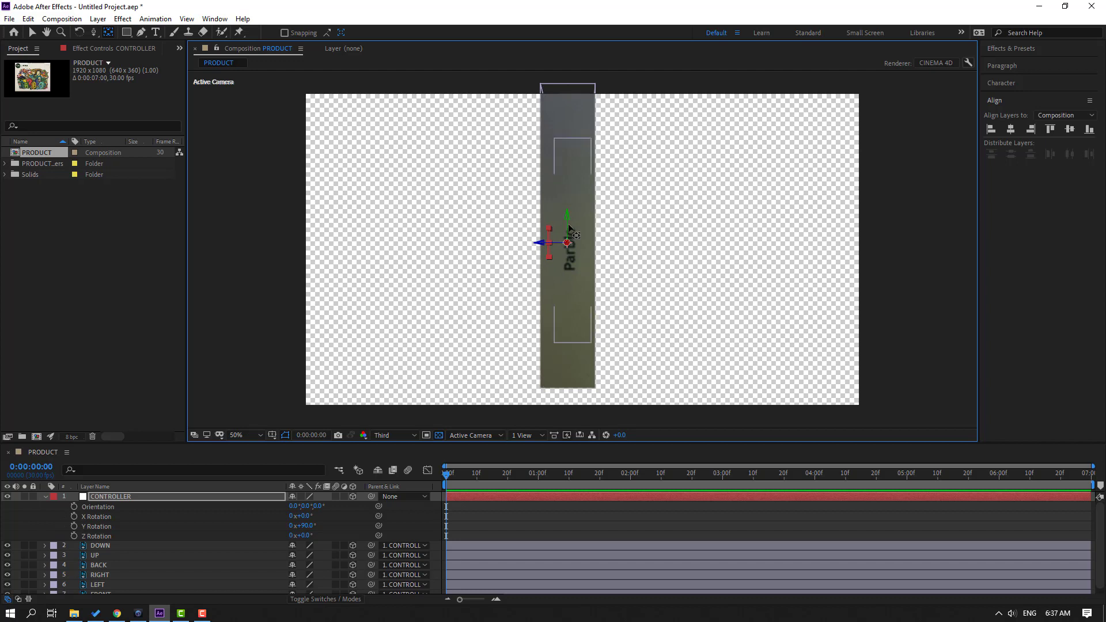
pyautogui.moveTo(567, 243); pyautogui.dragTo(567, 235)
pyautogui.click(32, 32)
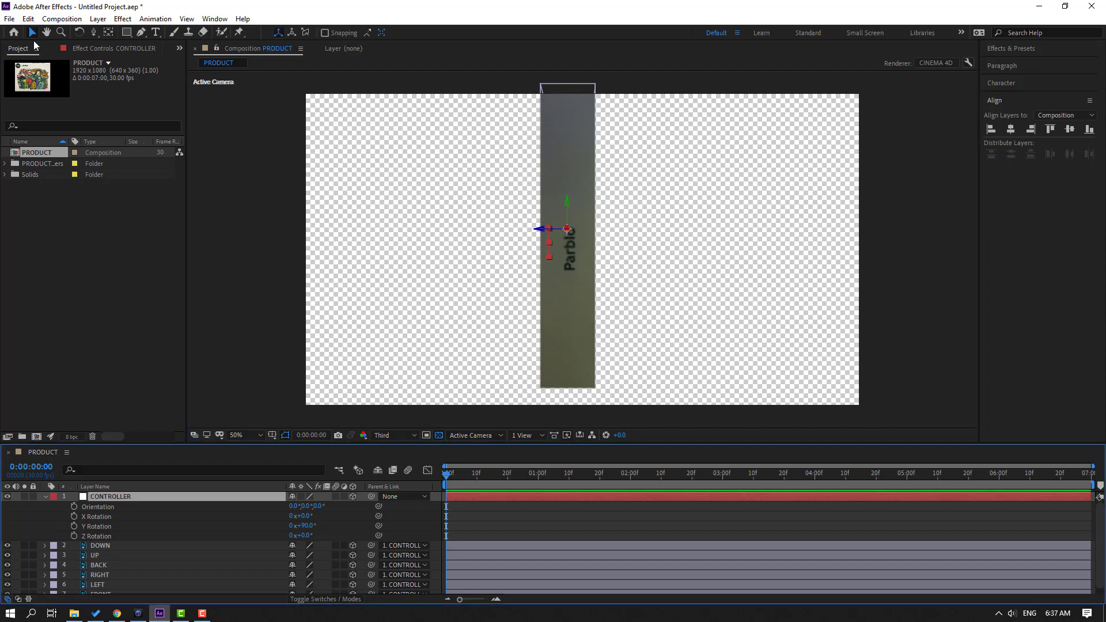
# - Test the box's spin by varying the CONTROLLER null's Y Rotation, and reset the rotation to 0°
pyautogui.moveTo(311, 525); pyautogui.dragTo(596, 485)
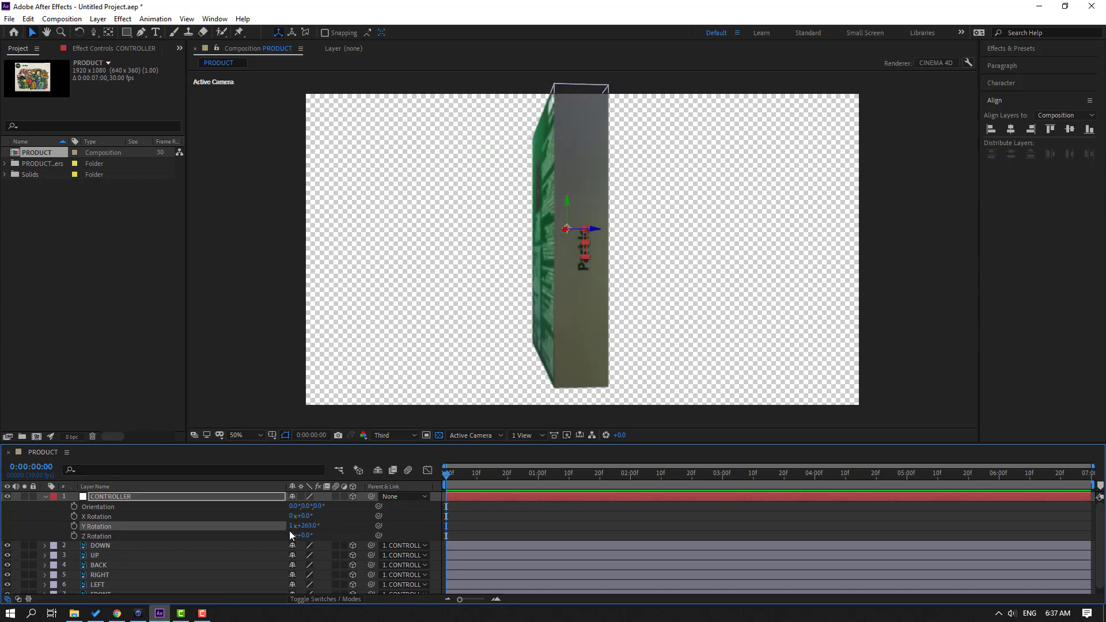
pyautogui.click(310, 526)
pyautogui.write('0')
pyautogui.press('Return')
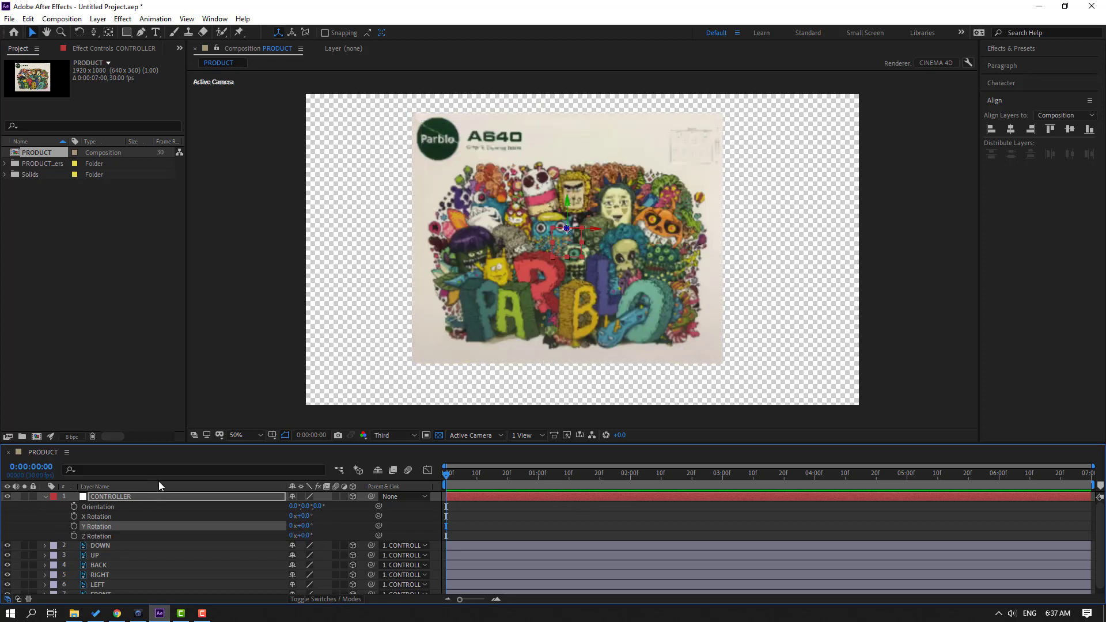
# - Push the CONTROLLER null back to a Z position of 655 and lower it to a Y position of about 499
pyautogui.press('p')
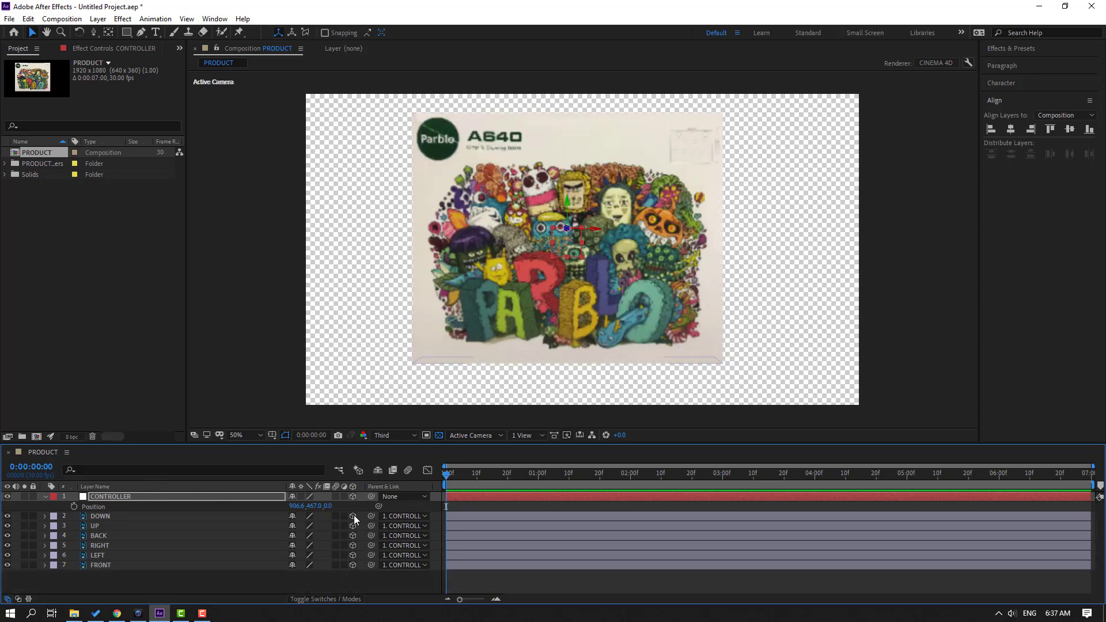
pyautogui.moveTo(326, 505); pyautogui.dragTo(702, 497)
pyautogui.moveTo(571, 208); pyautogui.dragTo(571, 216)
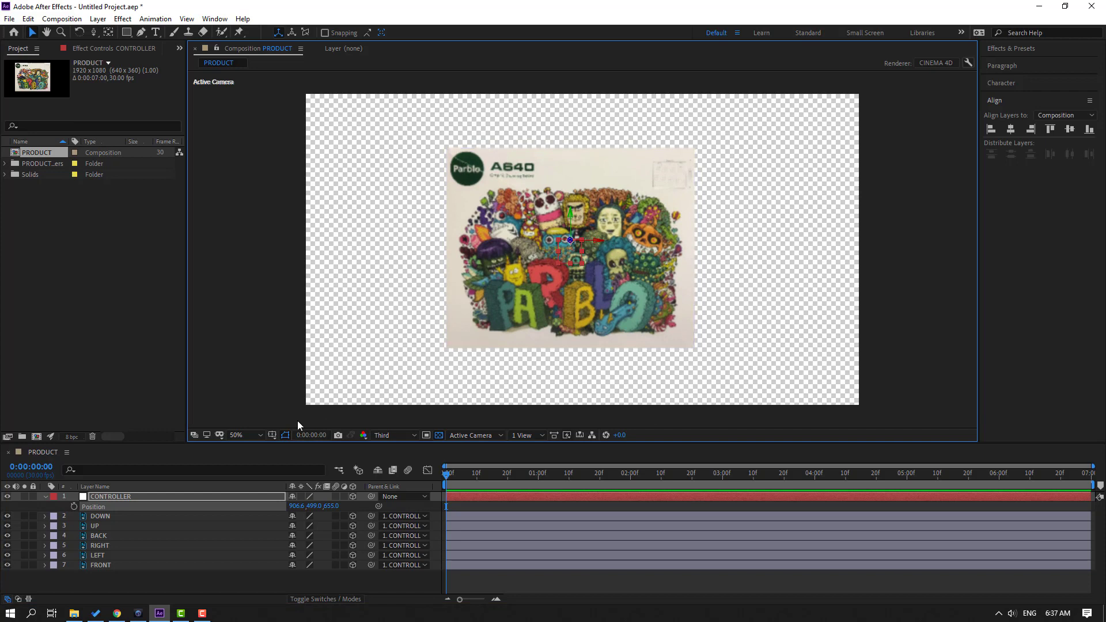
# - Show the Title/Action Safe guides and shift the CONTROLLER null to an X position of about 951 near the composition's center
pyautogui.click(272, 436)
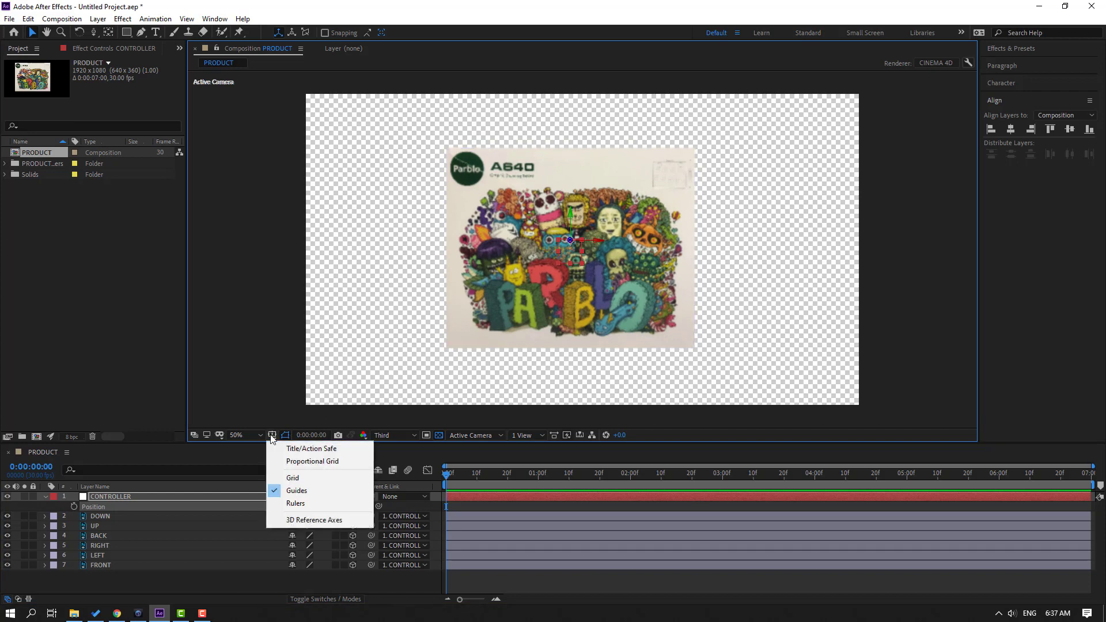
pyautogui.click(323, 449)
pyautogui.moveTo(596, 244); pyautogui.dragTo(605, 242)
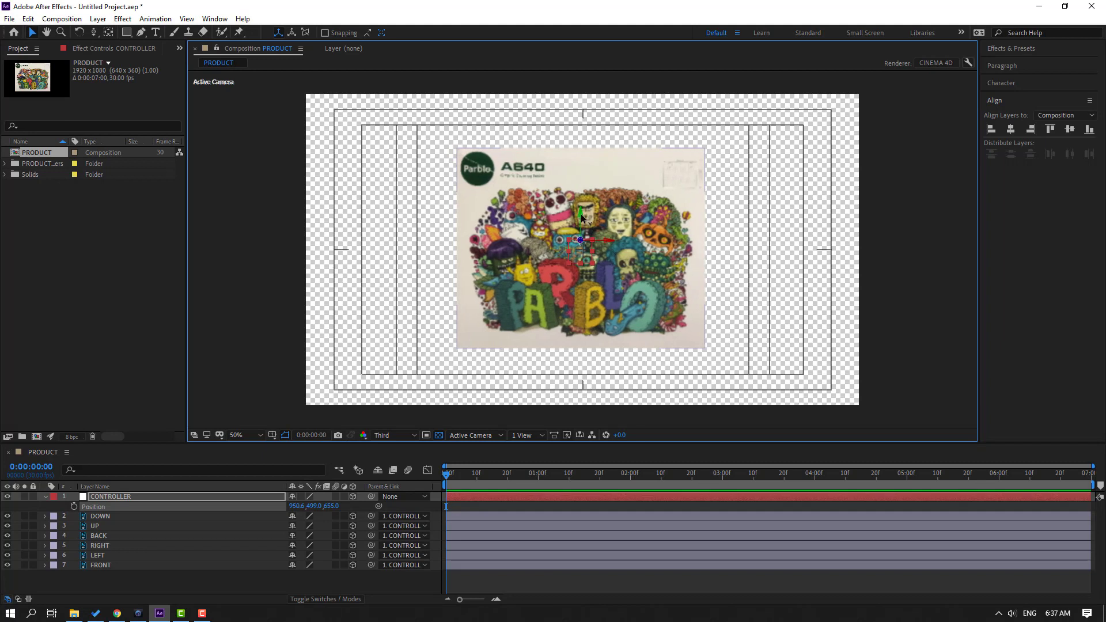
# - Keyframe the CONTROLLER null's Y Rotation from 0° at 0:00 to one full revolution at 3:00, showing only its keyframed property
pyautogui.press('r')
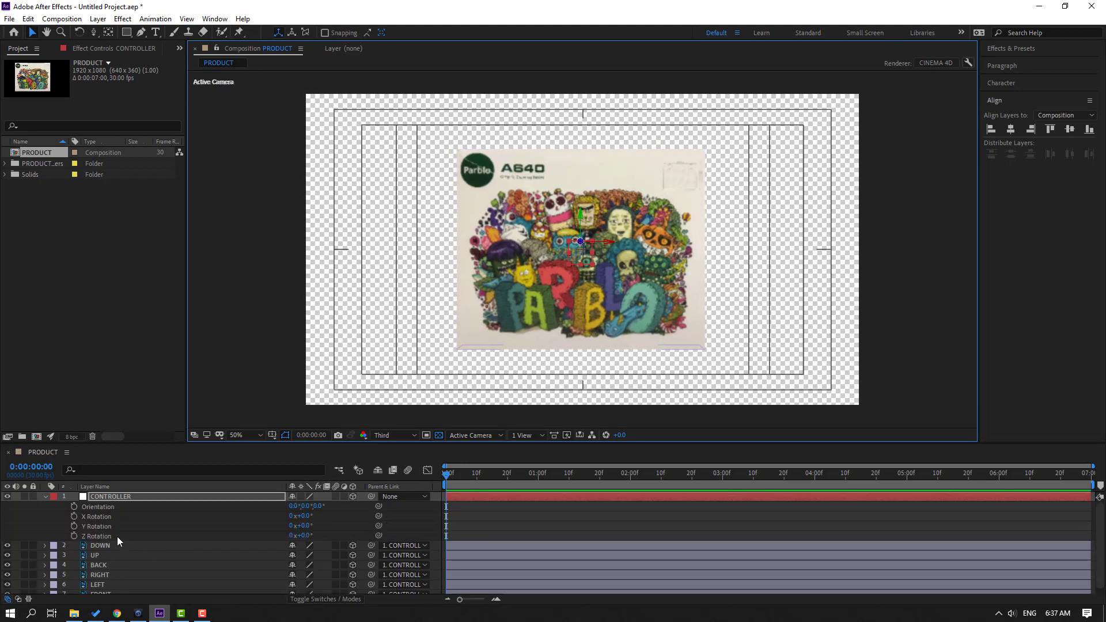
pyautogui.click(74, 526)
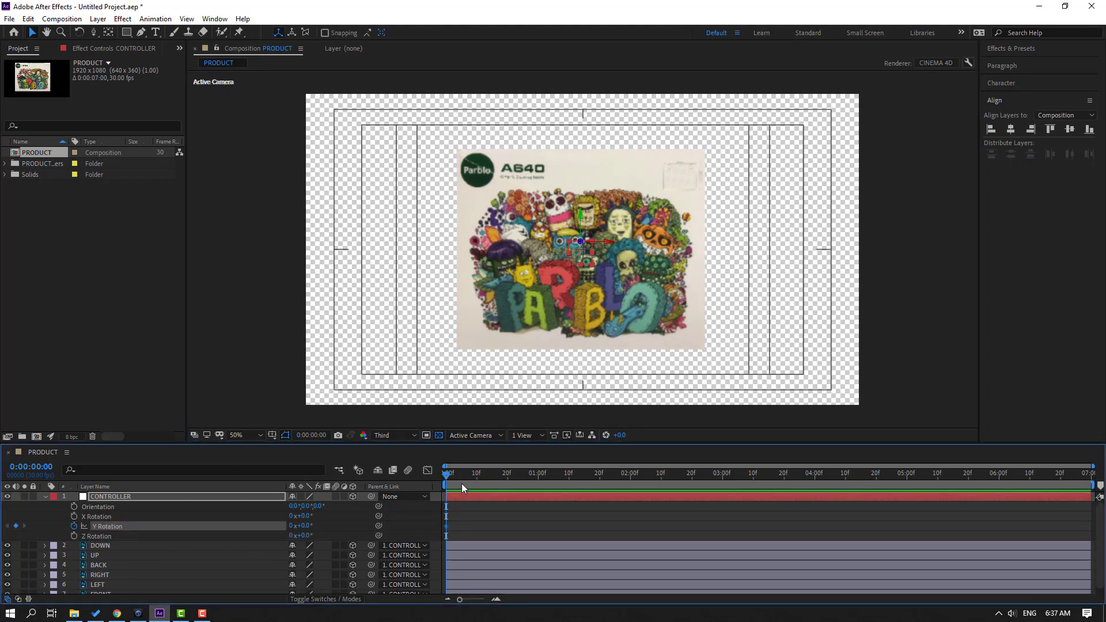
pyautogui.moveTo(468, 475); pyautogui.dragTo(581, 490)
pyautogui.moveTo(701, 494); pyautogui.dragTo(724, 488)
pyautogui.click(293, 526)
pyautogui.write('1')
pyautogui.press('Return')
pyautogui.press('u')
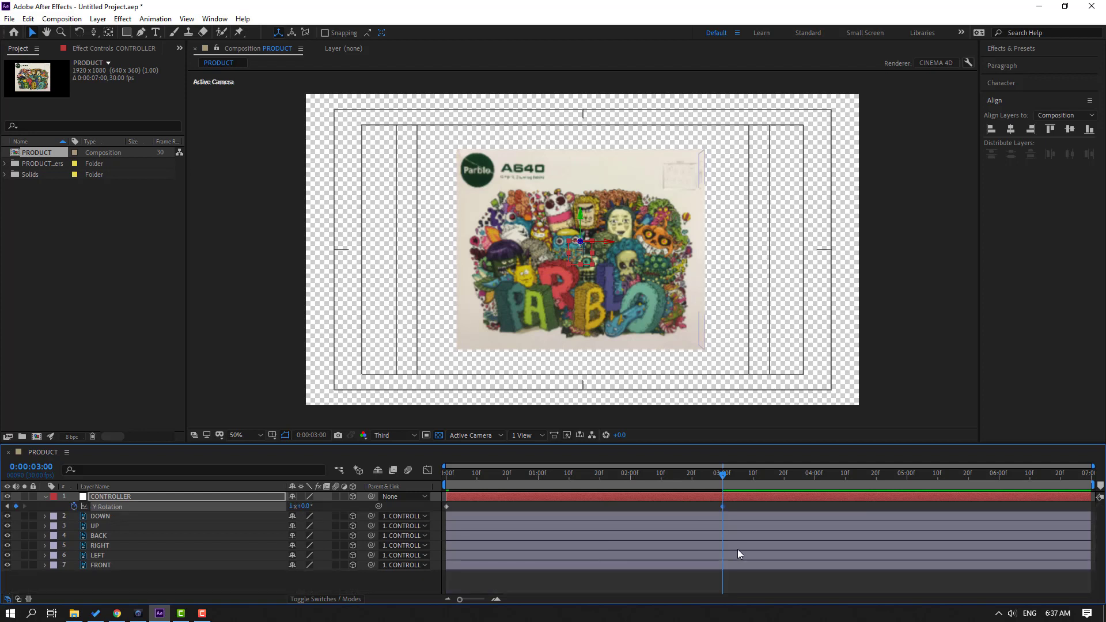
# - End the work area at 3 seconds and preview the box's rotation
pyautogui.press('n')
pyautogui.press('space')
pyautogui.press('space')
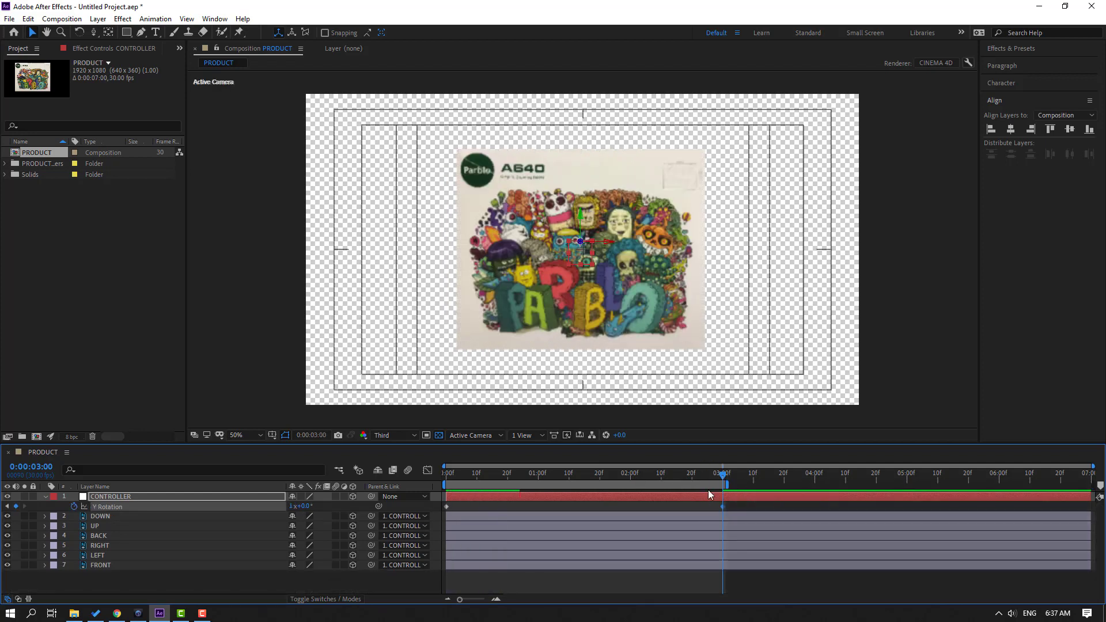
# - Change the Y Rotation keyframe at 3 seconds to -1 revolution and preview the reversed spin
pyautogui.click(292, 507)
pyautogui.write('-1')
pyautogui.press('Return')
pyautogui.press('space')
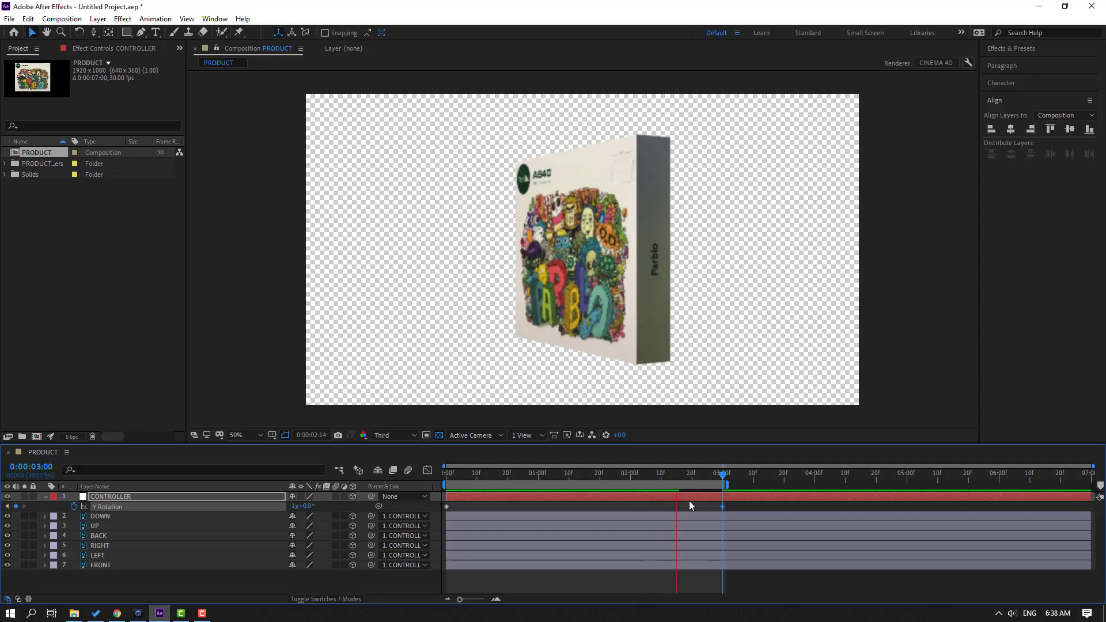
# - Flip the BACK layer horizontally at frame 0:00:01:23 to correct its mirrored text, and preview the rotation
pyautogui.click(607, 474)
pyautogui.click(646, 209)
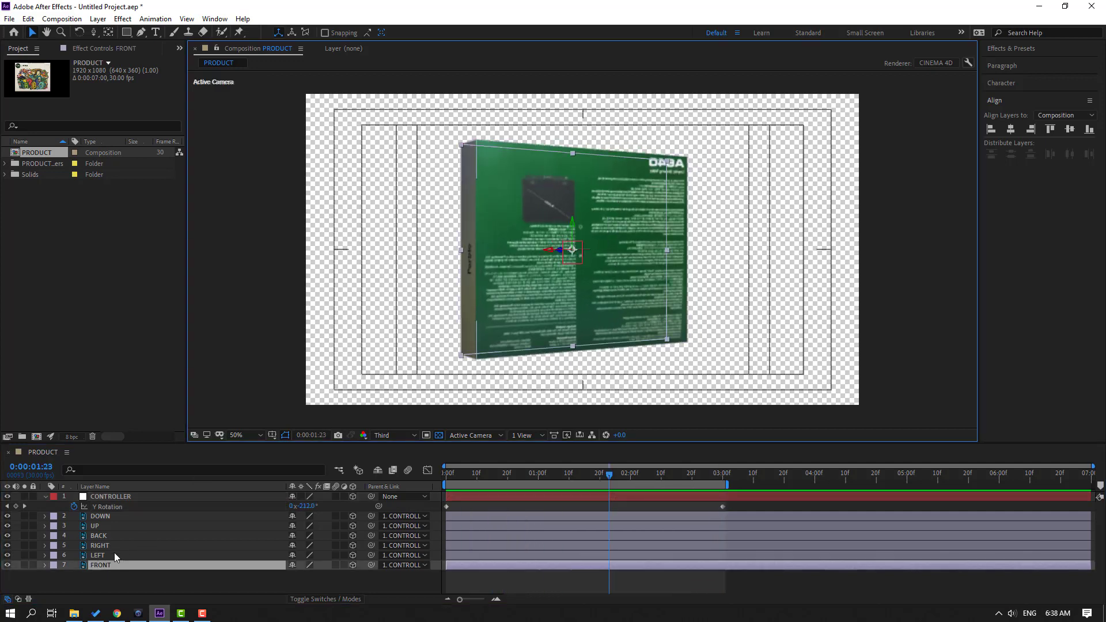
pyautogui.click(104, 540)
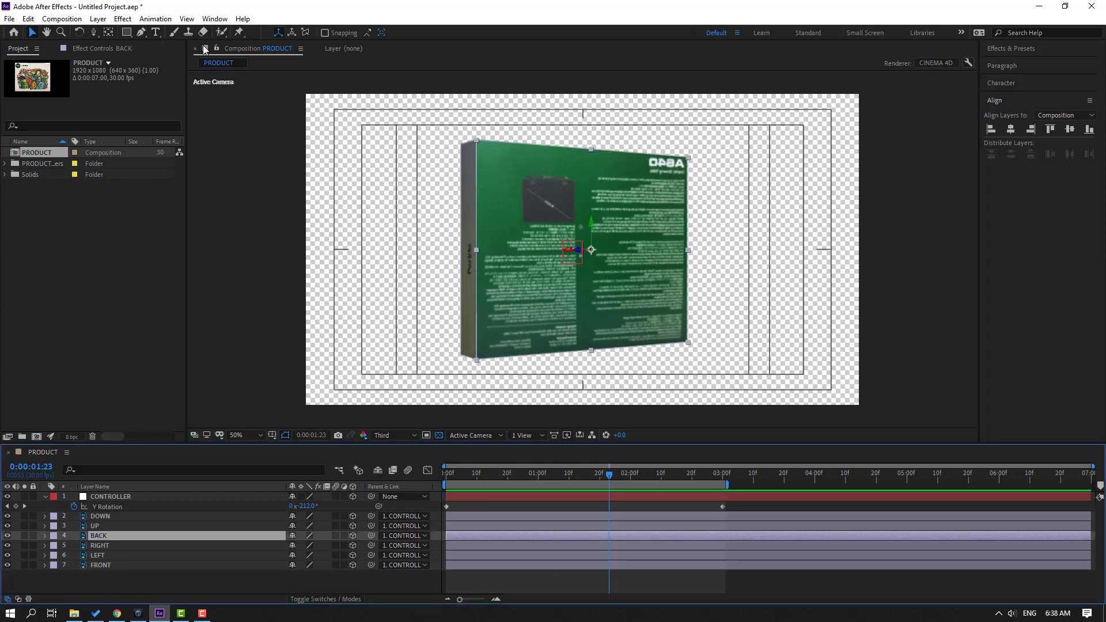
pyautogui.rightClick(92, 538)
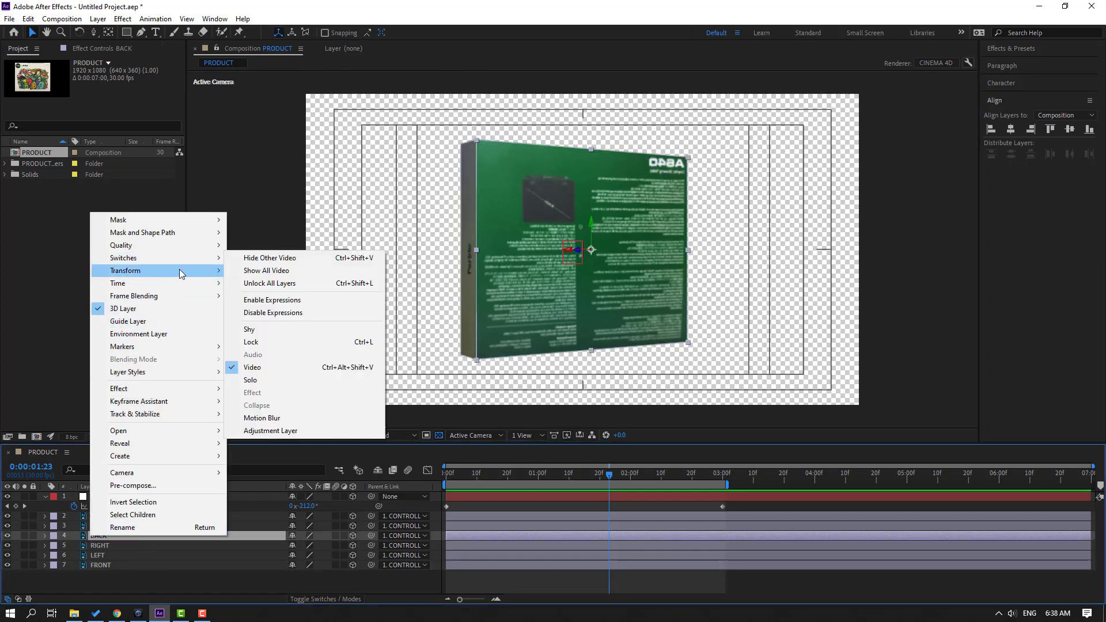
pyautogui.moveTo(179, 271)
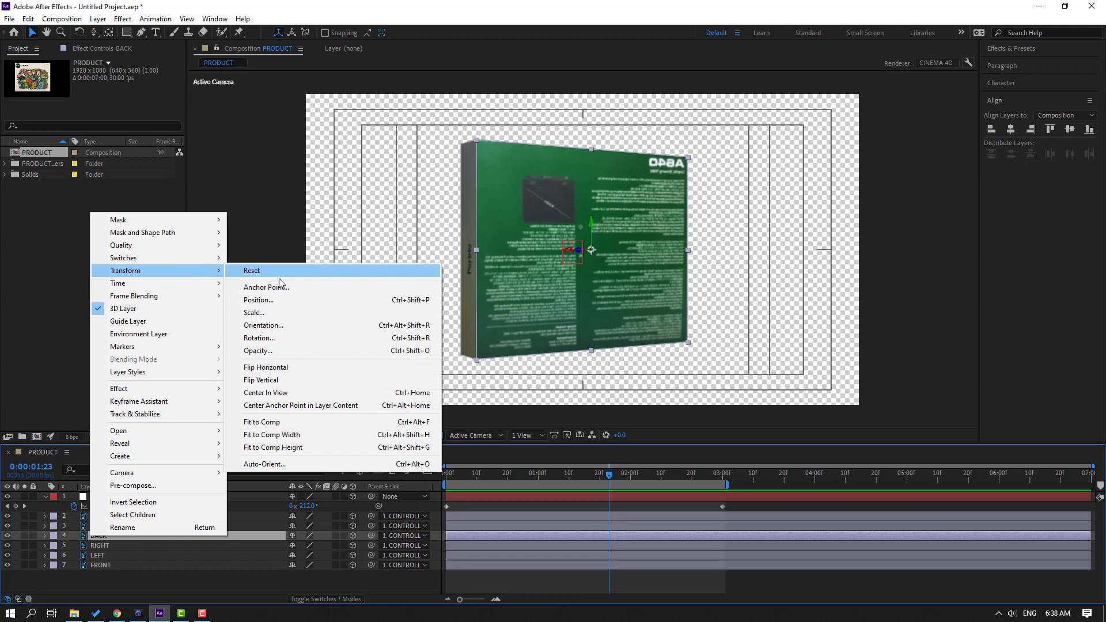
pyautogui.click(278, 370)
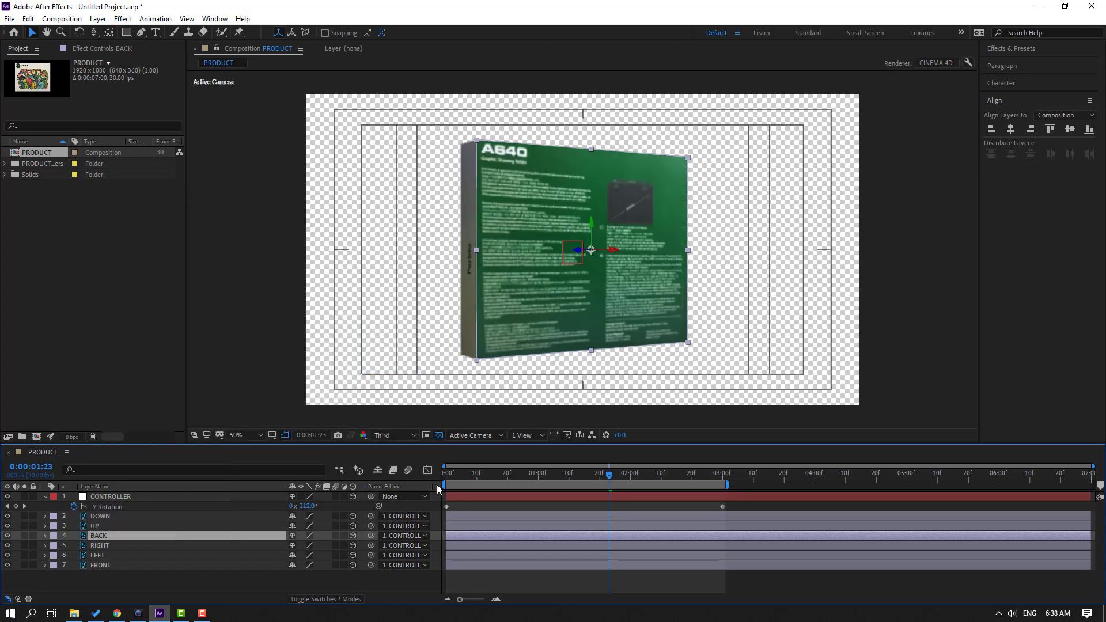
pyautogui.click(791, 586)
pyautogui.press('space')
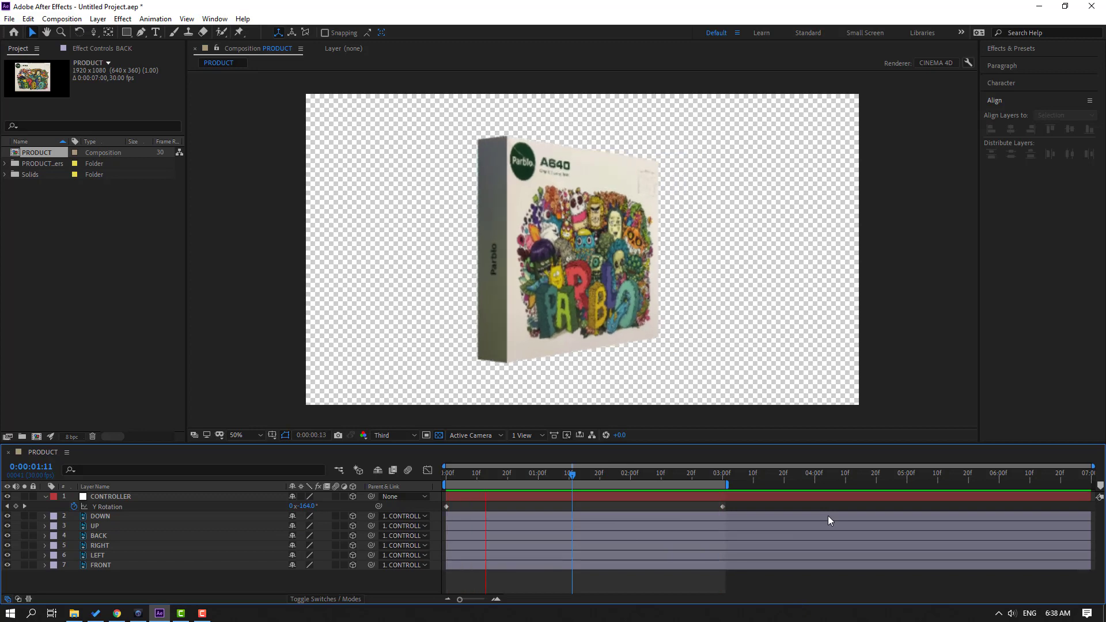
# - Create a dark grey 1920 x 1080 solid named BG from the composition's start and place it below the FRONT layer
pyautogui.moveTo(574, 478); pyautogui.dragTo(335, 478)
pyautogui.rightClick(137, 576)
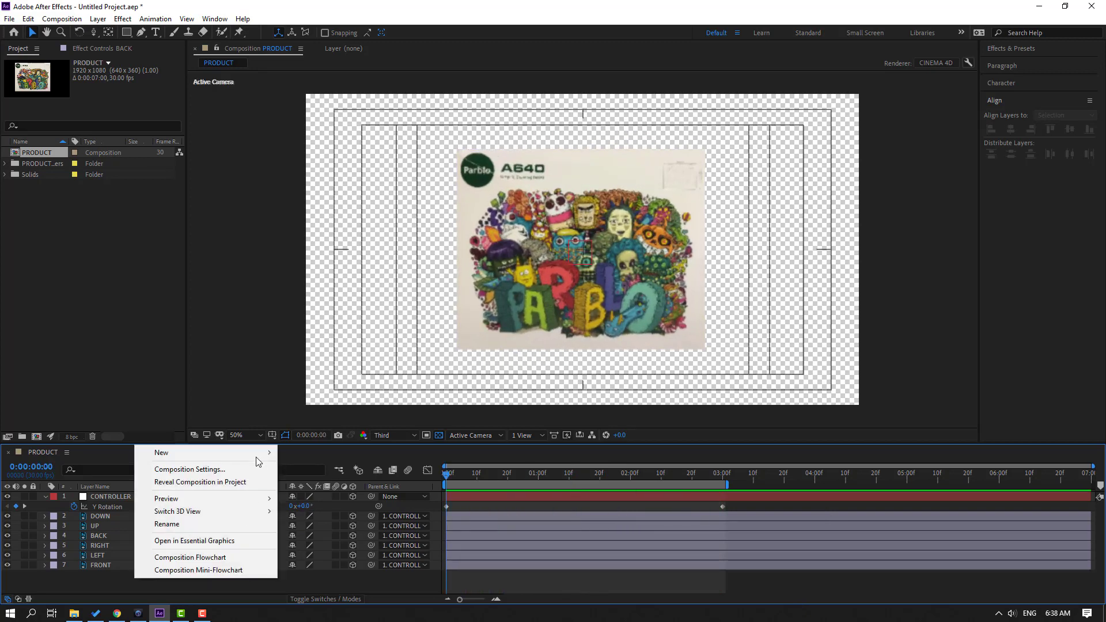
pyautogui.moveTo(254, 457)
pyautogui.click(310, 484)
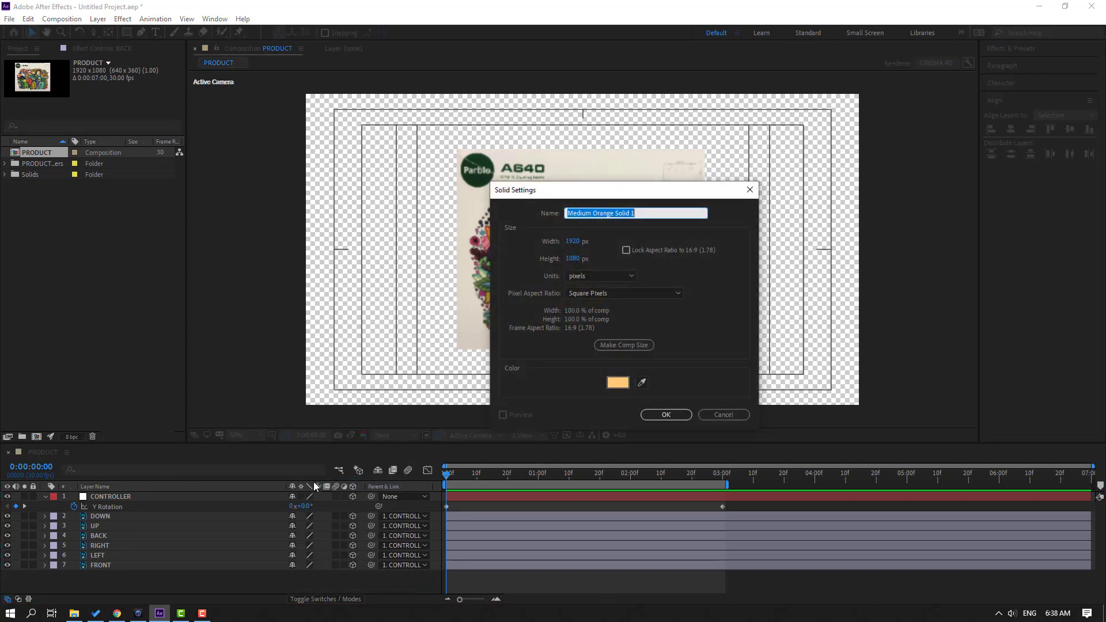
pyautogui.write('BG')
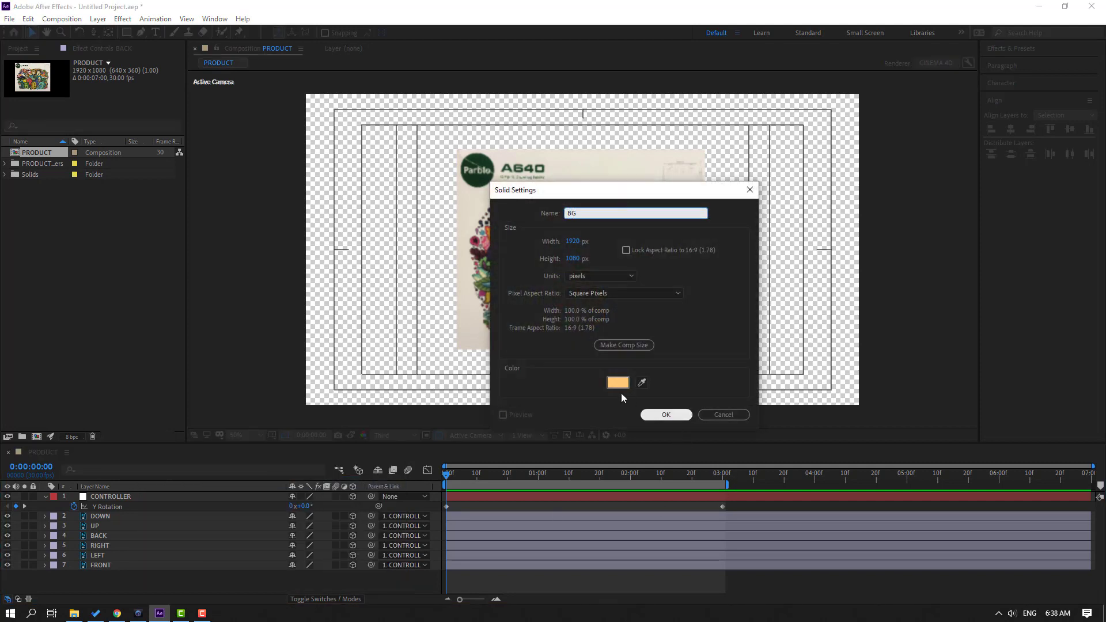
pyautogui.click(617, 382)
pyautogui.moveTo(637, 548)
pyautogui.mouseDown()
pyautogui.moveTo(612, 551)
pyautogui.moveTo(626, 547)
pyautogui.mouseUp()
pyautogui.click(883, 420)
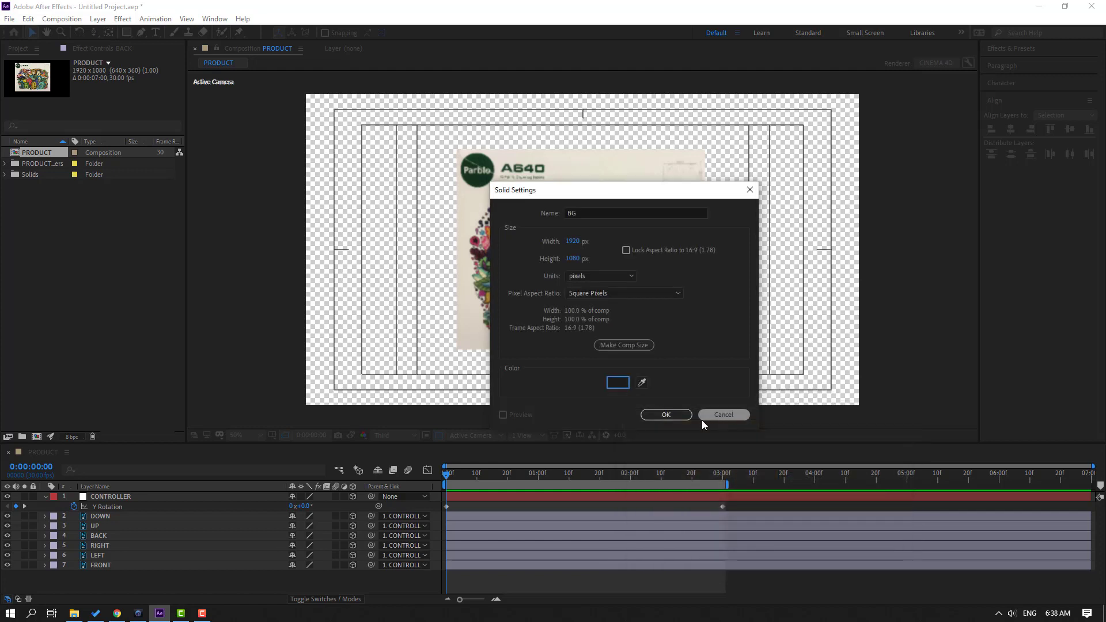
pyautogui.click(666, 416)
pyautogui.moveTo(116, 497); pyautogui.dragTo(136, 579)
# - Hide the Title/Action Safe guides and preview the rotating box over the dark background
pyautogui.click(272, 435)
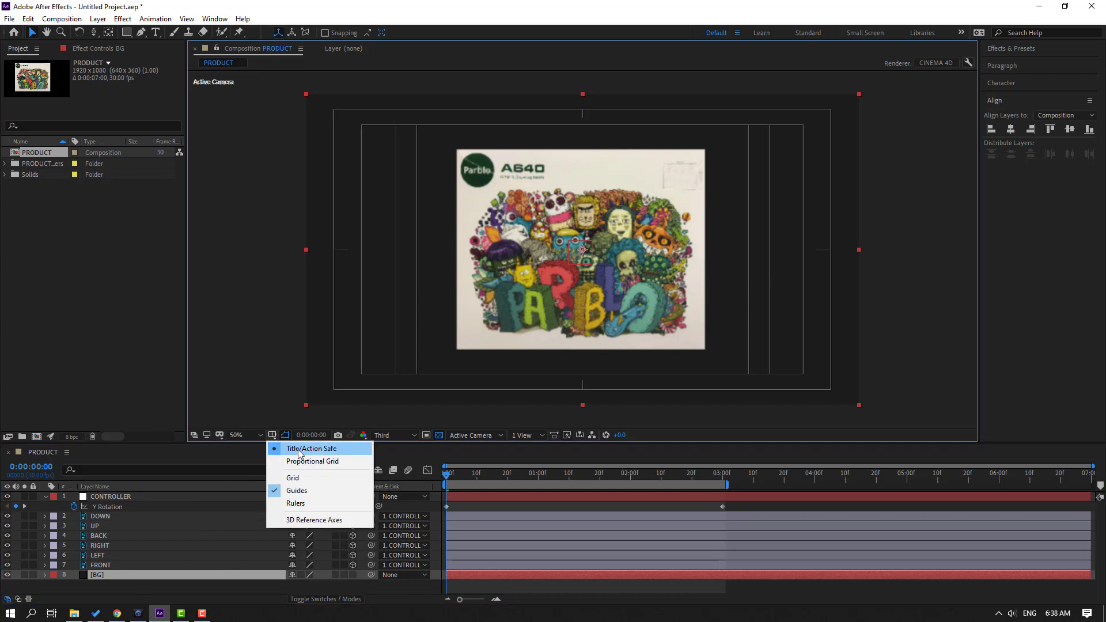
pyautogui.click(323, 452)
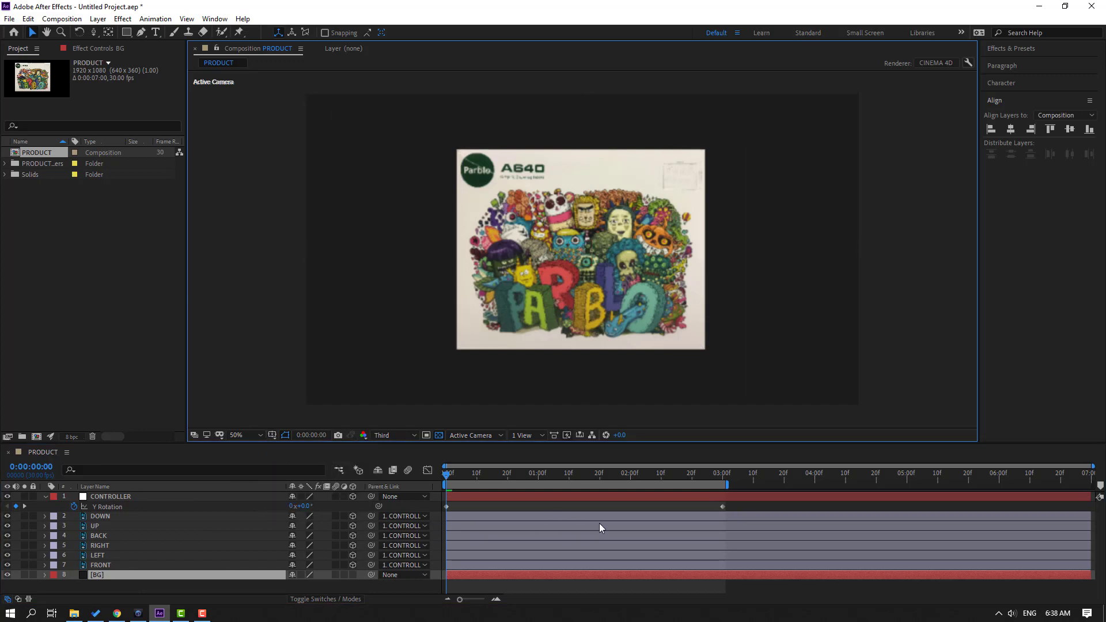
pyautogui.press('space')
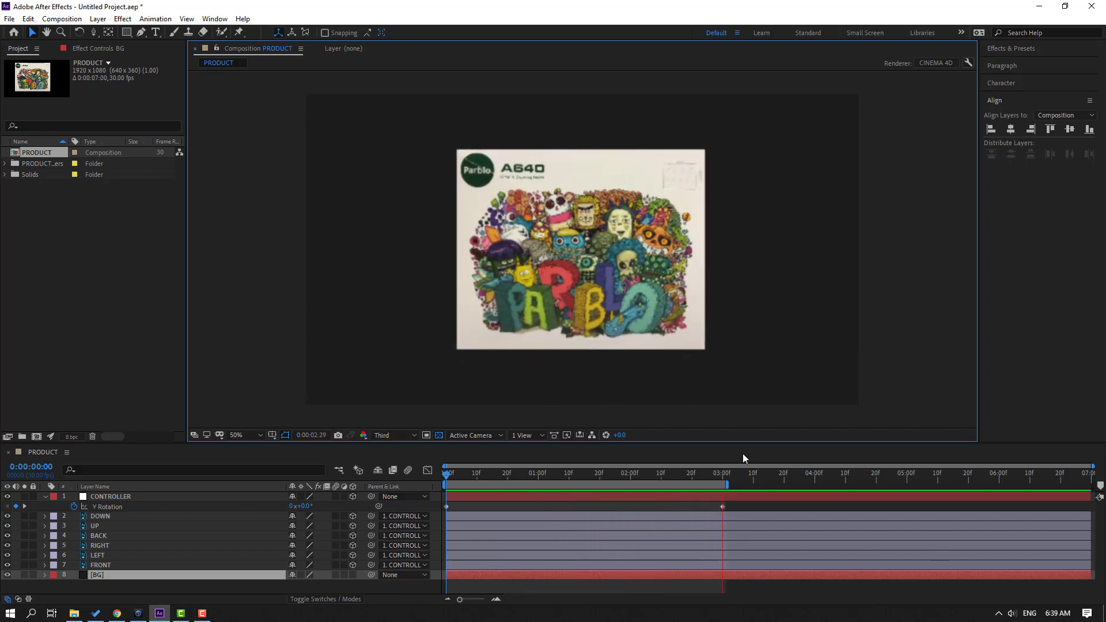
pyautogui.click(465, 477)
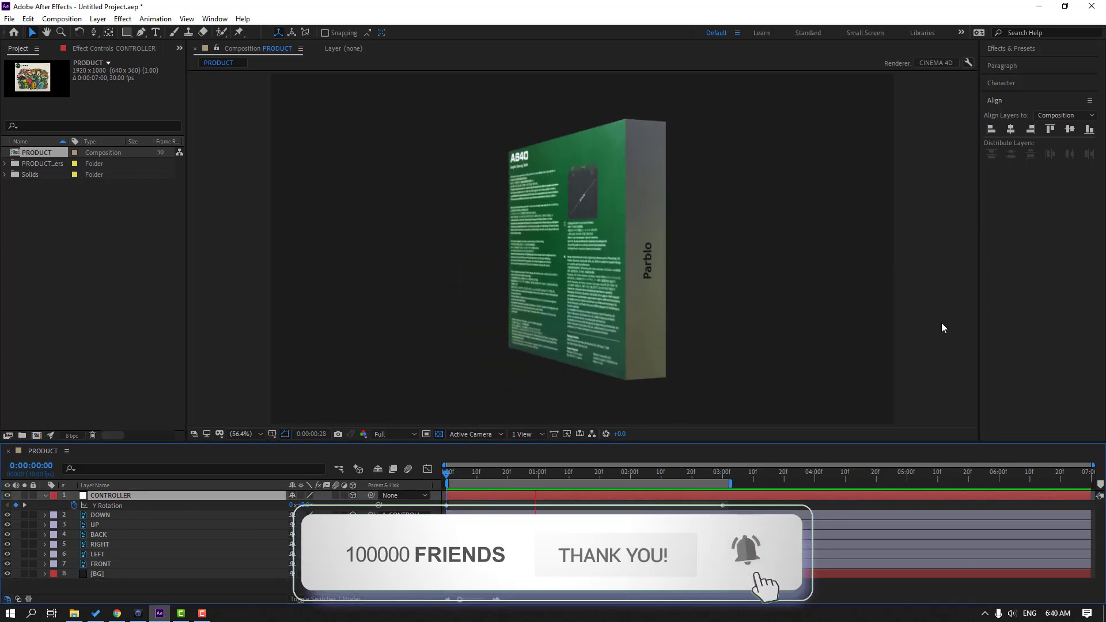